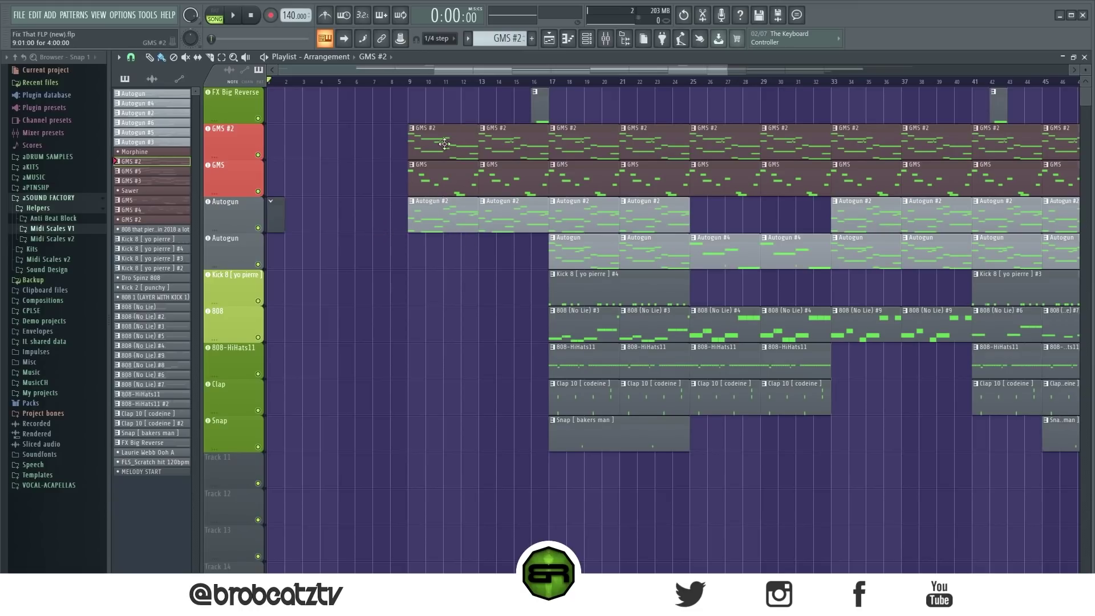
# Step: Open the first GMS #2 clip's pattern for note editing and show its notes from bar 1
pyautogui.keyDown('ctrl'); pyautogui.moveTo(417, 172); pyautogui.dragTo(449, 218); pyautogui.keyUp('ctrl')
pyautogui.rightClick(445, 301)
pyautogui.doubleClick(429, 146)
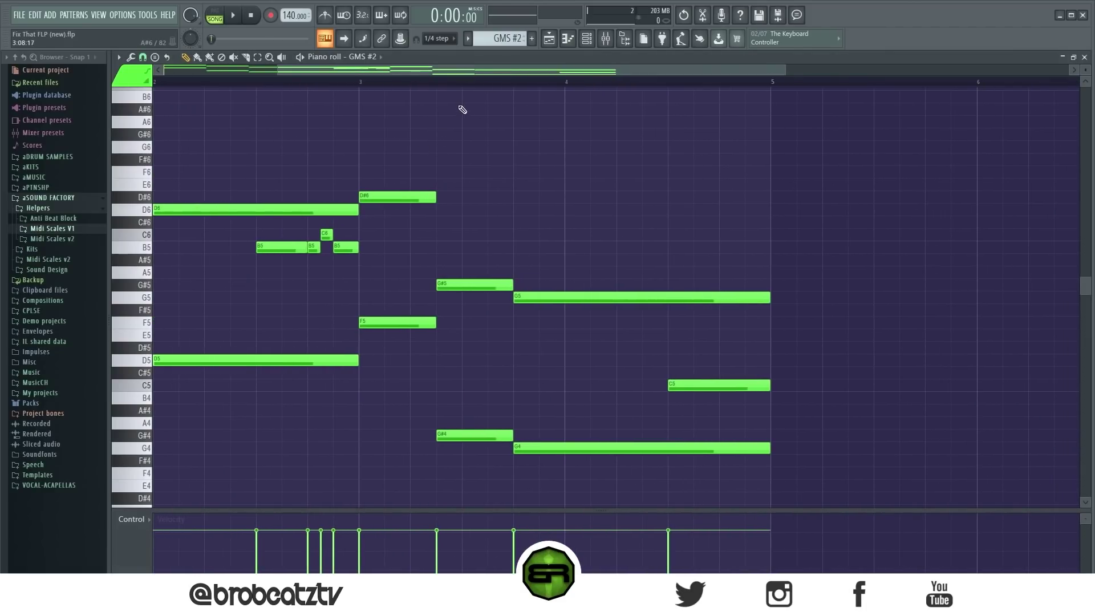
pyautogui.moveTo(473, 73); pyautogui.dragTo(241, 88)
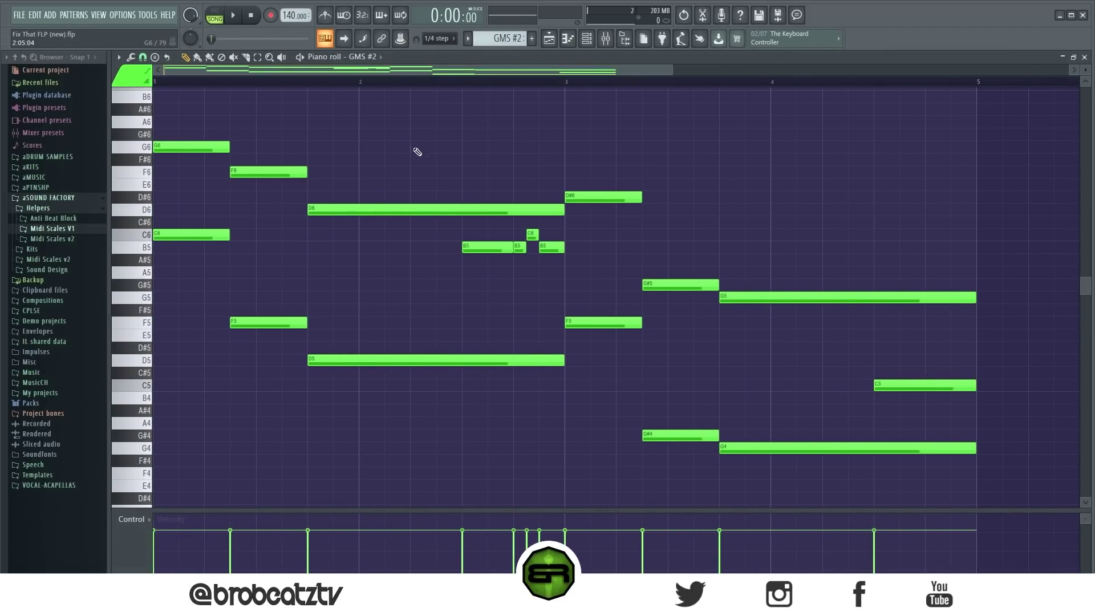
# Step: Try raising the lower C6, F5 and D5 notes in the first two bars by an octave
pyautogui.click(192, 234)
pyautogui.click(349, 299)
pyautogui.click(188, 234)
pyautogui.click(188, 234)
pyautogui.click(202, 235)
pyautogui.moveTo(202, 212); pyautogui.dragTo(445, 434)
pyautogui.keyDown('ctrl'); pyautogui.click(187, 264); pyautogui.keyUp('ctrl')
pyautogui.keyDown('ctrl'); pyautogui.keyDown('shift'); pyautogui.click(209, 236); pyautogui.keyUp('shift'); pyautogui.keyUp('ctrl')
pyautogui.moveTo(240, 304); pyautogui.dragTo(278, 353)
pyautogui.keyDown('ctrl'); pyautogui.keyDown('shift'); pyautogui.click(349, 360); pyautogui.keyUp('shift'); pyautogui.keyUp('ctrl')
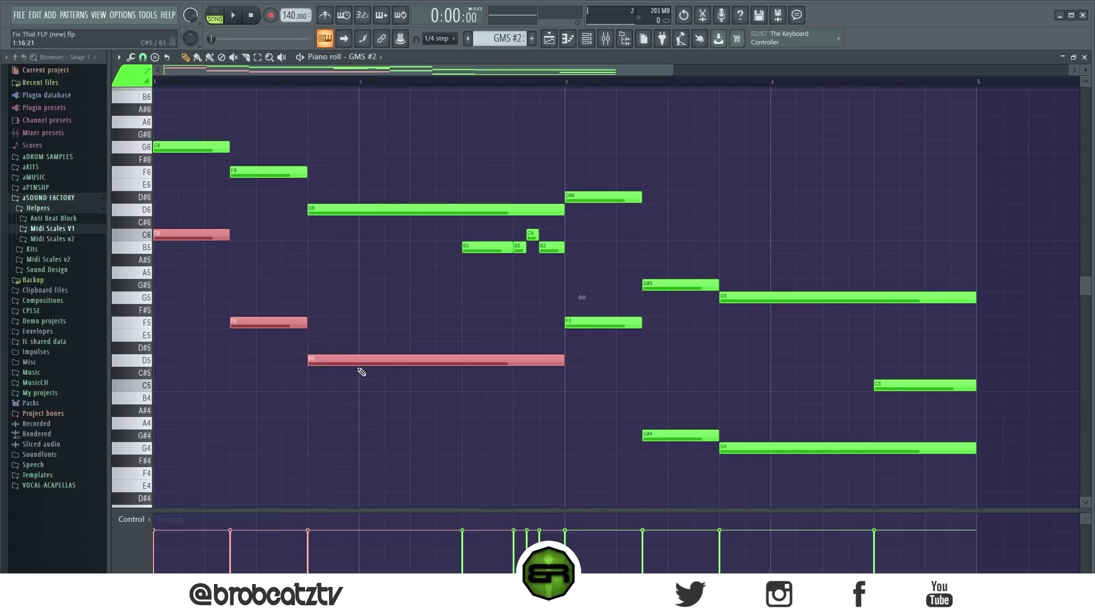
pyautogui.hotkey('ctrl', 'Up')
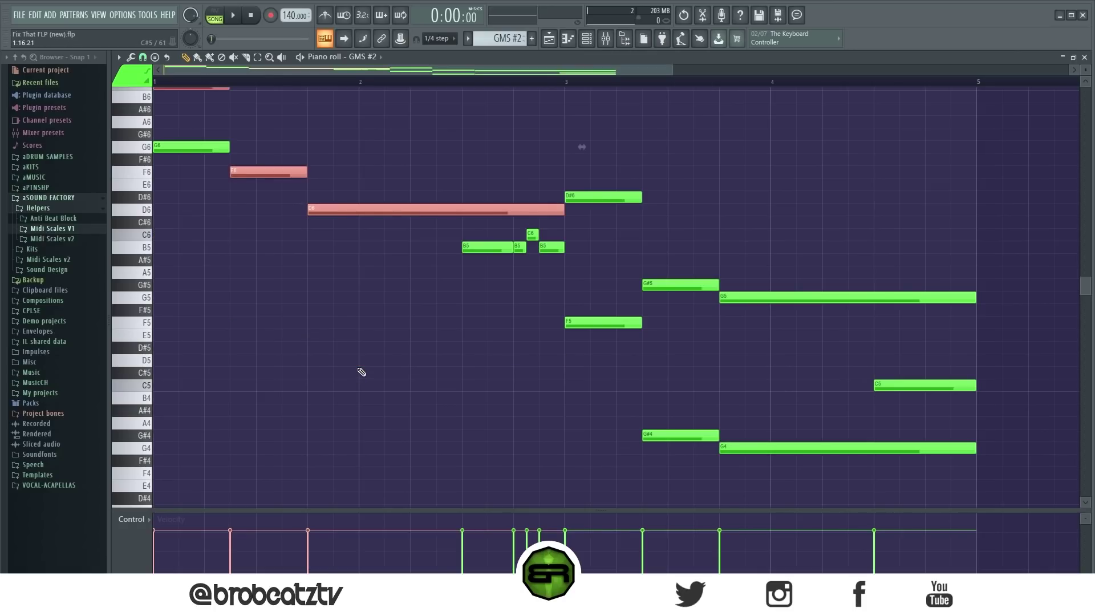
pyautogui.hotkey('ctrl', 'Down')
pyautogui.rightClick(391, 311)
pyautogui.moveTo(154, 123); pyautogui.dragTo(497, 415)
pyautogui.rightClick(499, 417)
pyautogui.click(159, 197)
pyautogui.click(365, 272)
pyautogui.rightClick(365, 273)
pyautogui.rightClick(159, 197)
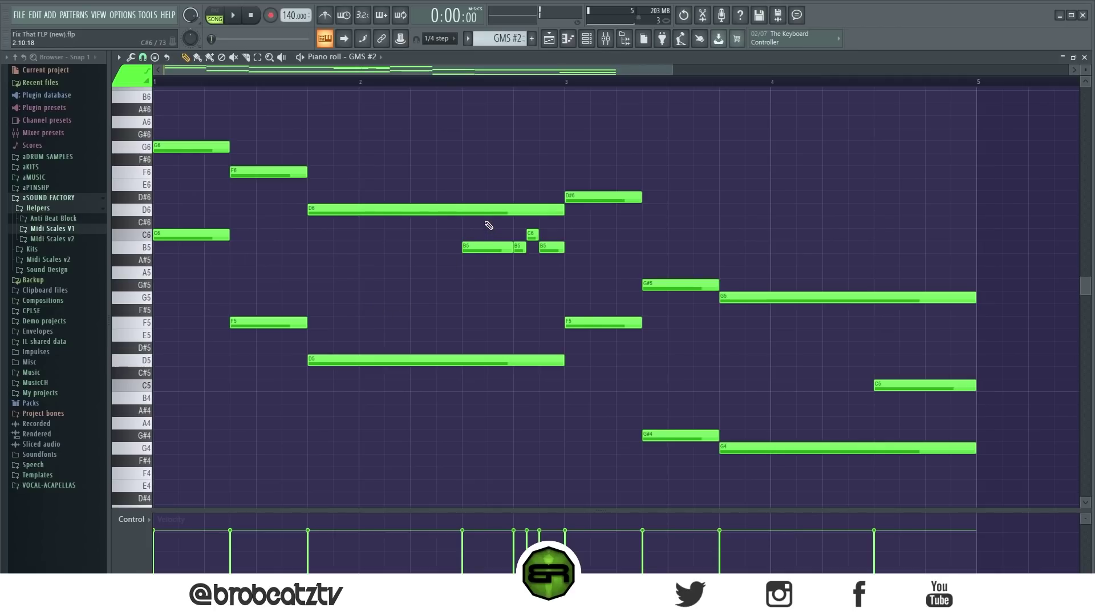
# Step: Examine how the GMS #2 and GMS patterns are arranged on their channels and in their note views
pyautogui.click(586, 38)
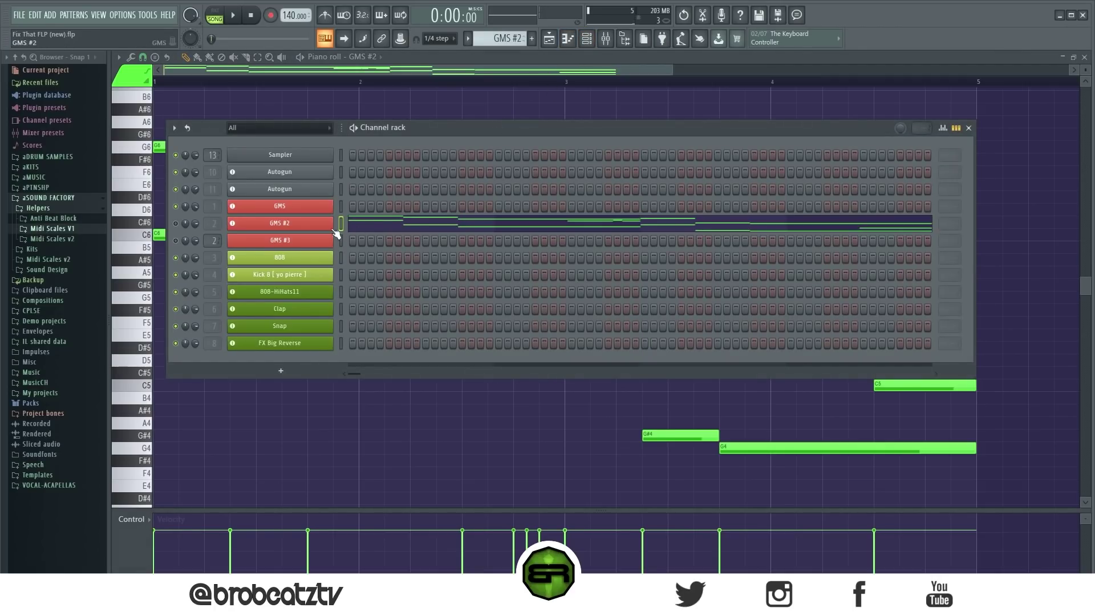
pyautogui.click(548, 40)
pyautogui.click(459, 167)
pyautogui.click(586, 38)
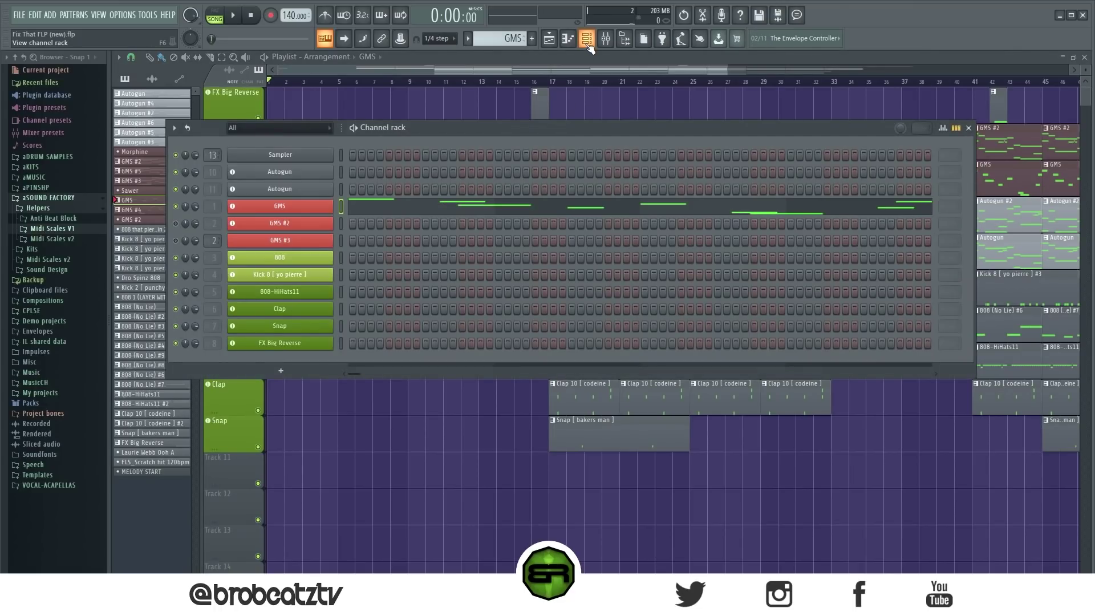
pyautogui.click(453, 188)
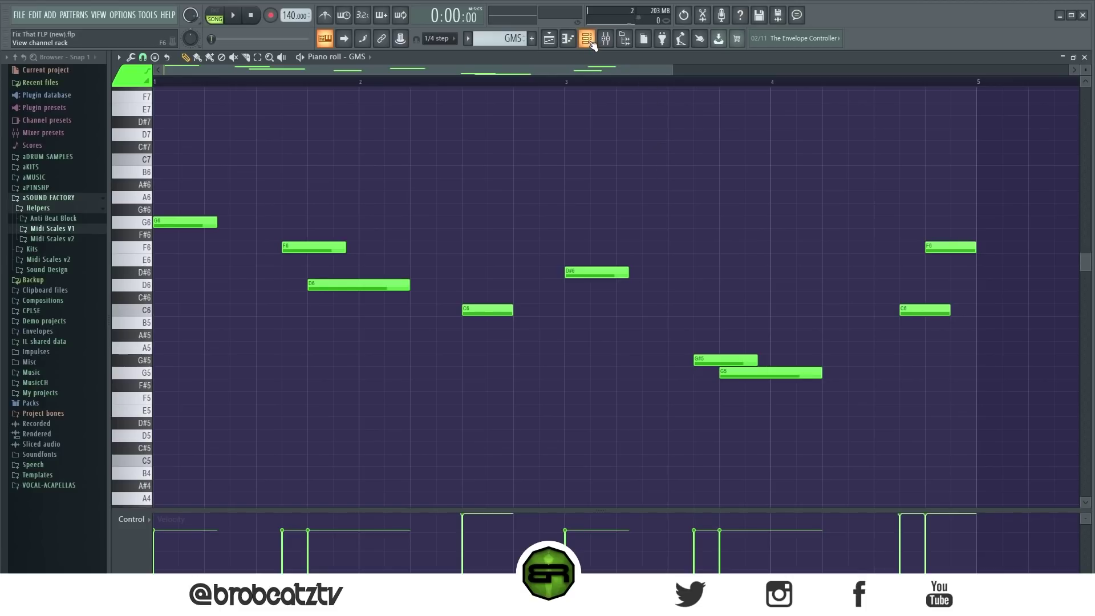
pyautogui.press('F6')
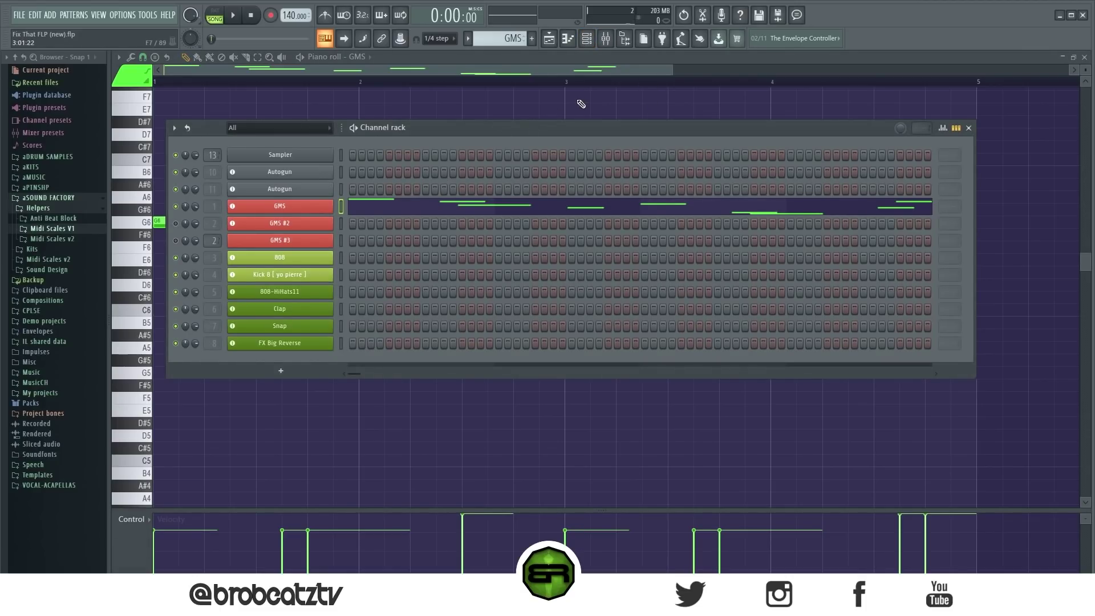
pyautogui.click(550, 40)
pyautogui.click(592, 44)
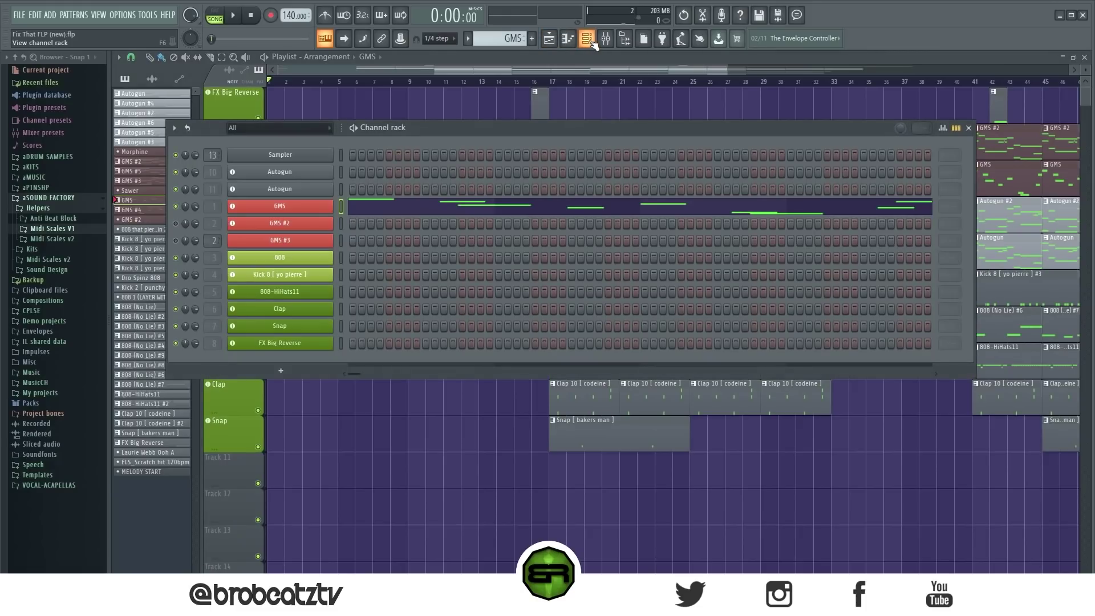
pyautogui.click(592, 43)
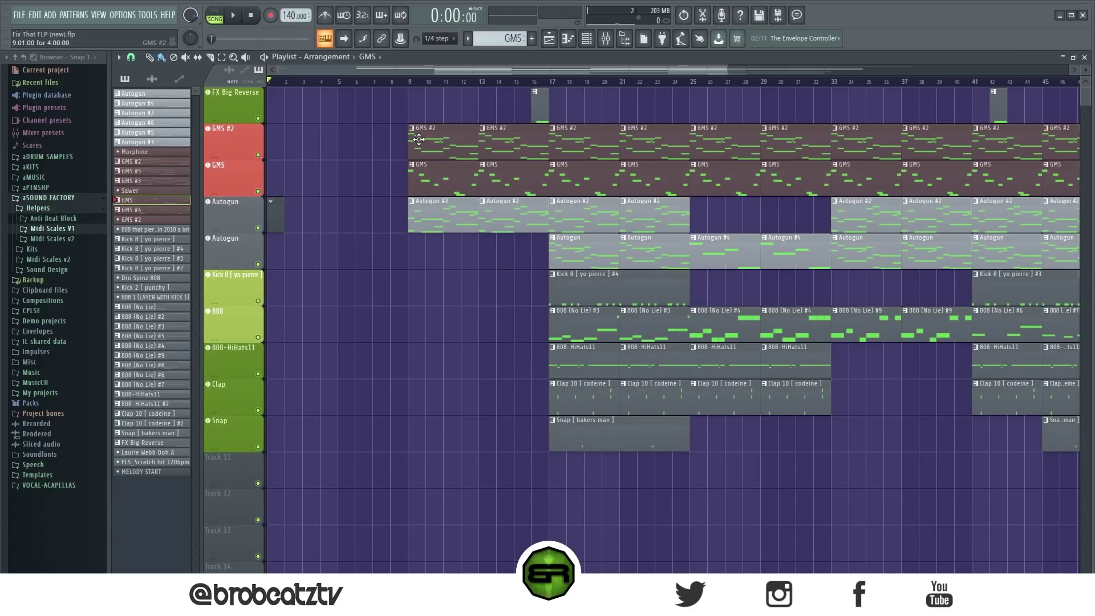
# Step: In the MELODY START pattern, add the Harmonic Minor scale from Unpopular Scales as a new channel
pyautogui.click(280, 215)
pyautogui.click(588, 41)
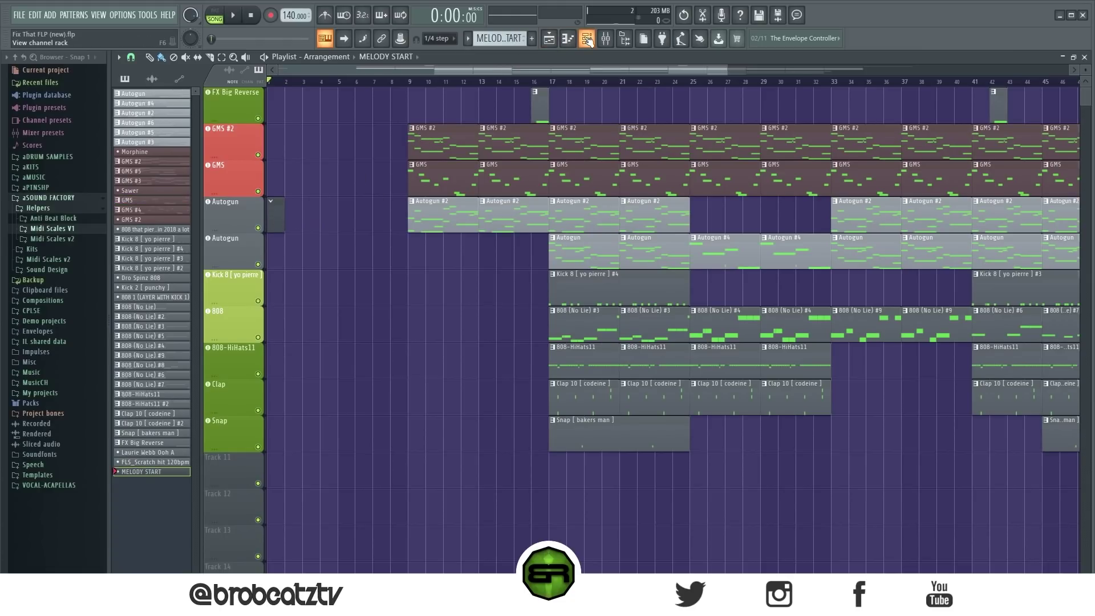
pyautogui.click(588, 40)
pyautogui.click(65, 228)
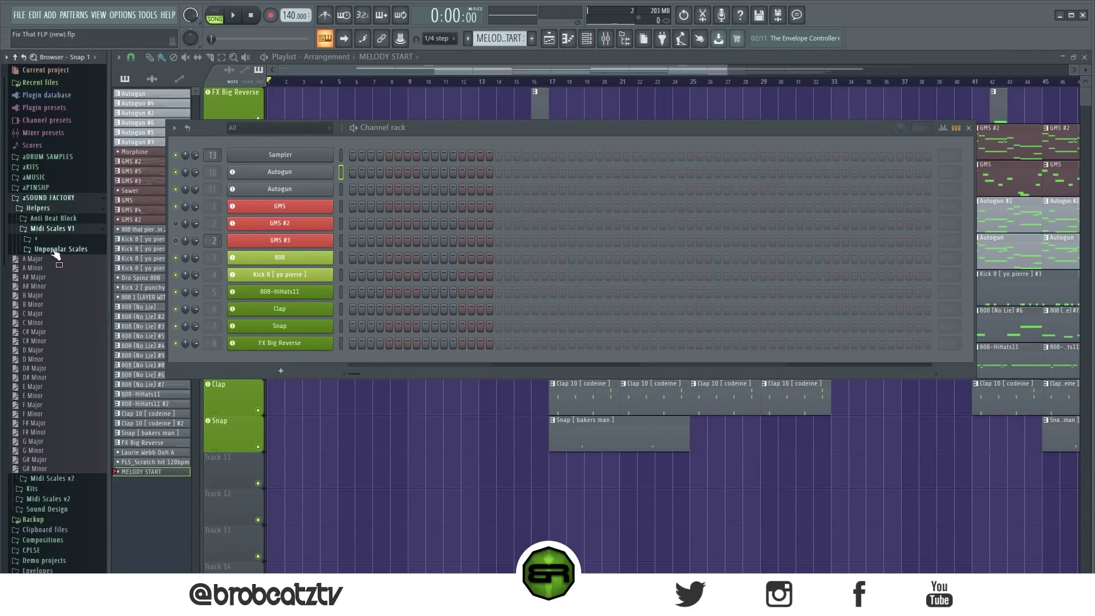
pyautogui.click(59, 249)
pyautogui.moveTo(40, 314); pyautogui.dragTo(302, 143)
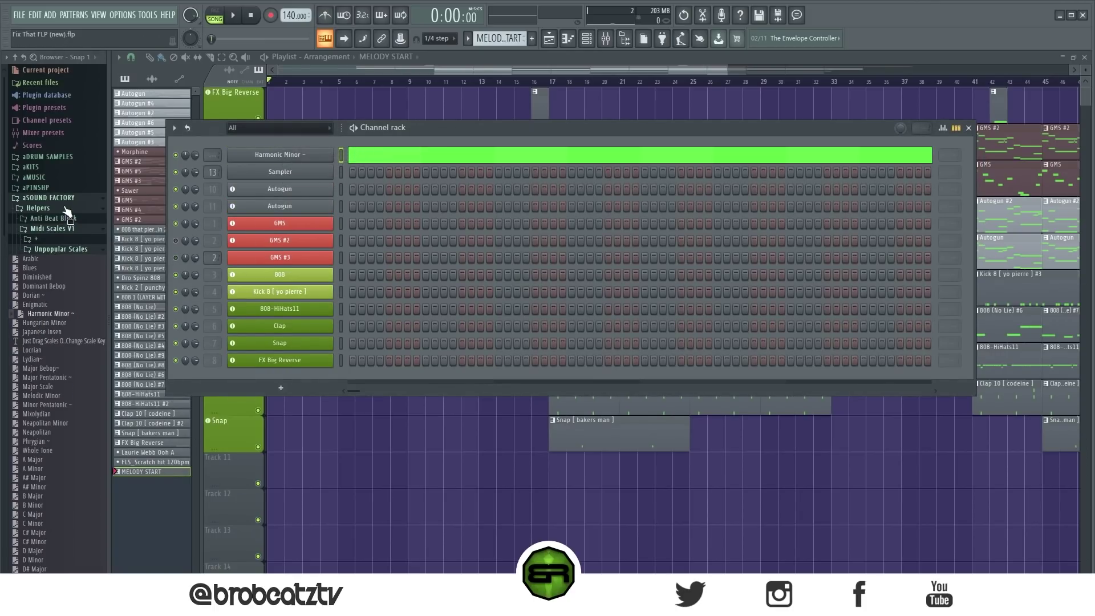
pyautogui.click(64, 209)
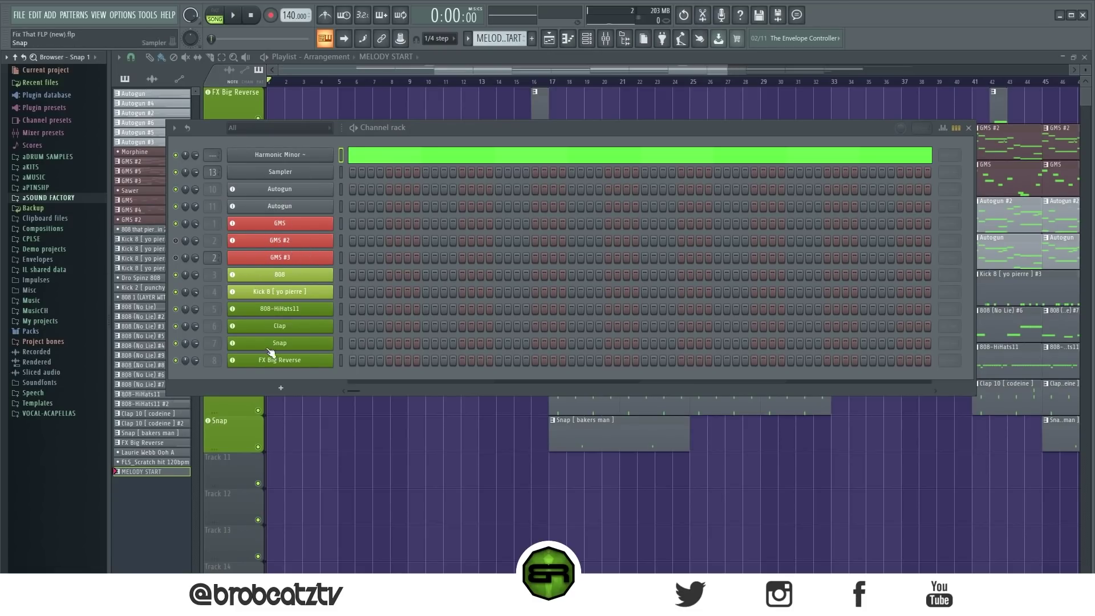
# Step: Check which presets the GMS #2 and GMS #3 synths use and audition their sounds
pyautogui.click(279, 242)
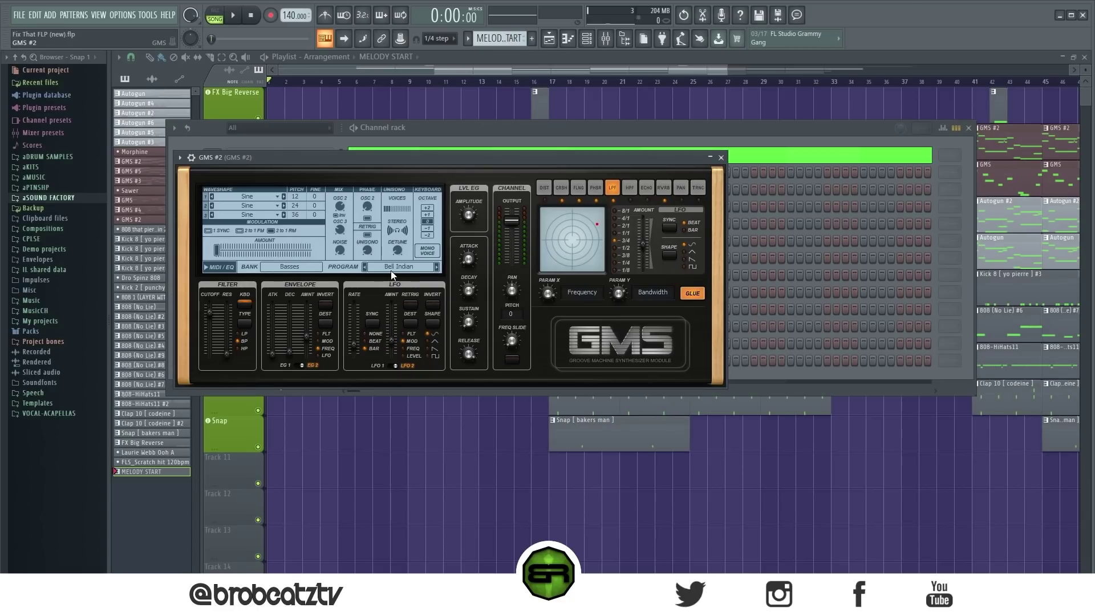
pyautogui.click(416, 266)
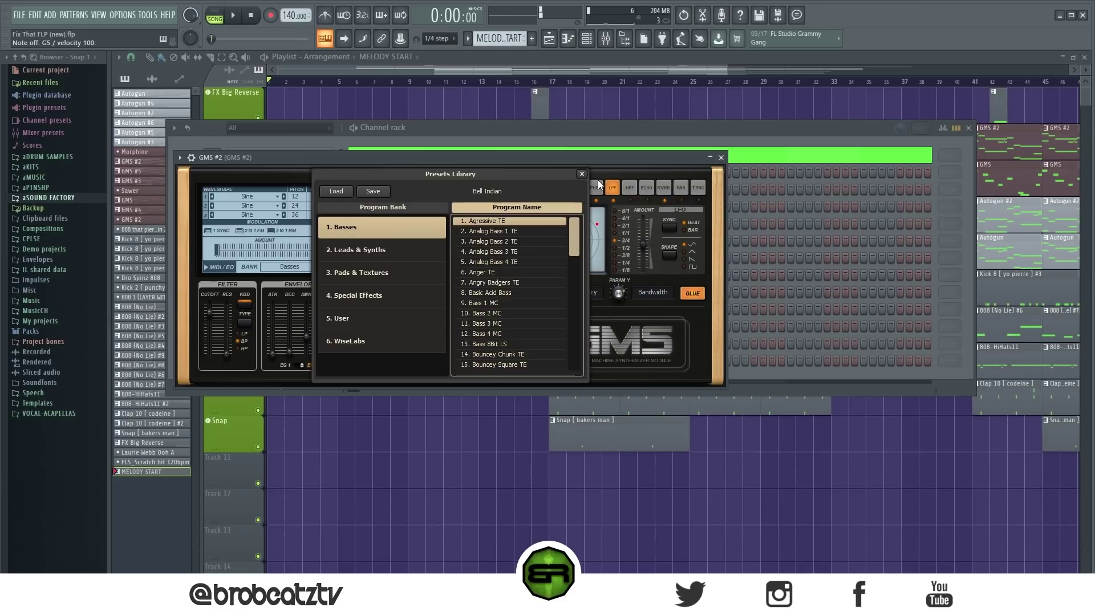
pyautogui.click(581, 174)
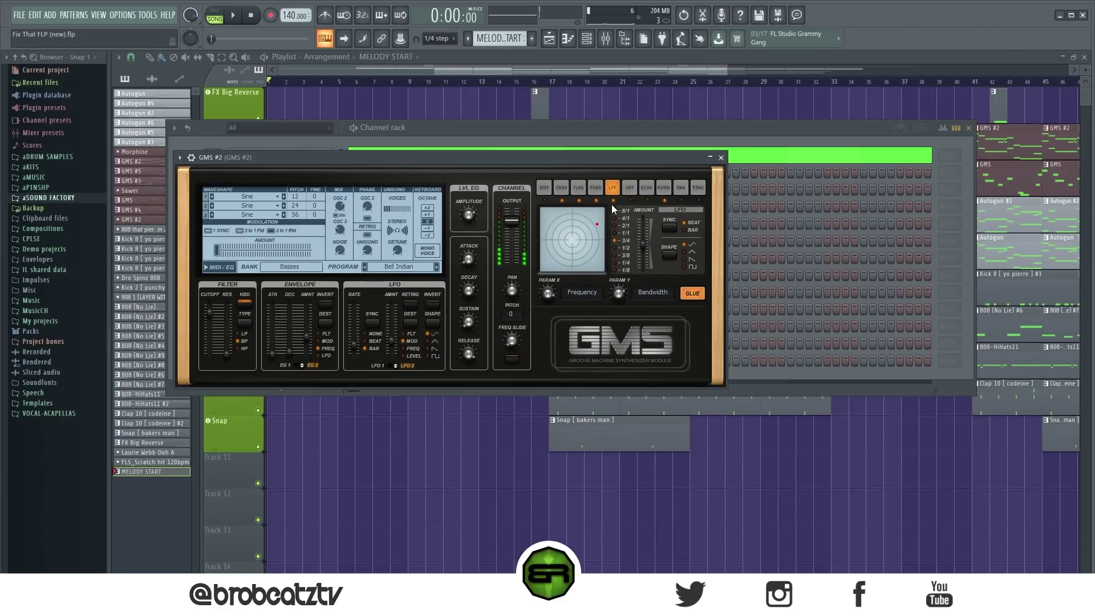
pyautogui.click(722, 157)
pyautogui.click(327, 258)
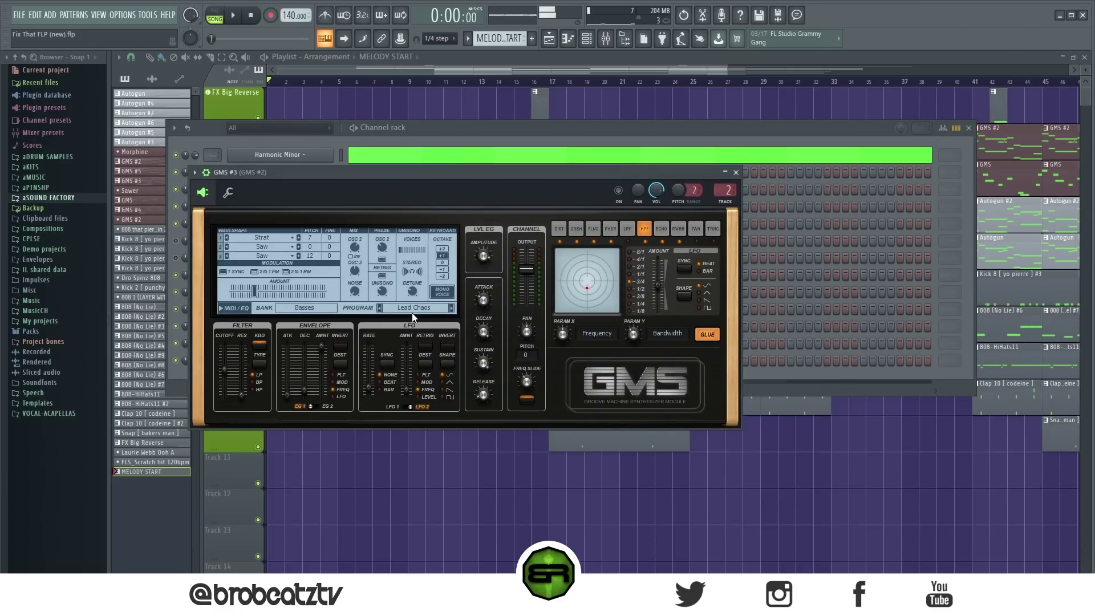
pyautogui.moveTo(416, 169); pyautogui.dragTo(493, 133)
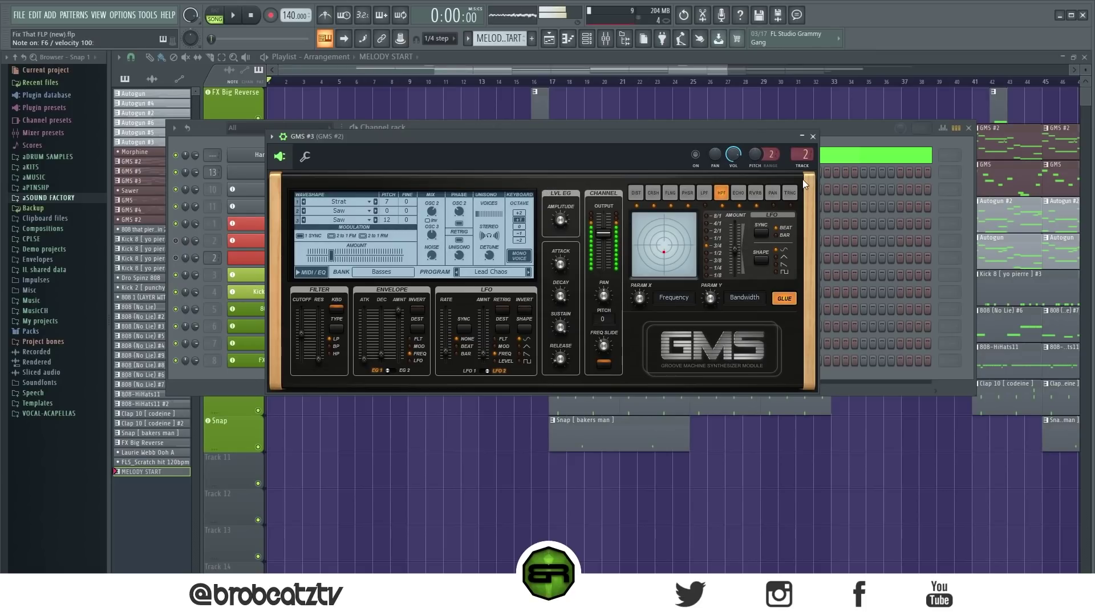
pyautogui.click(813, 137)
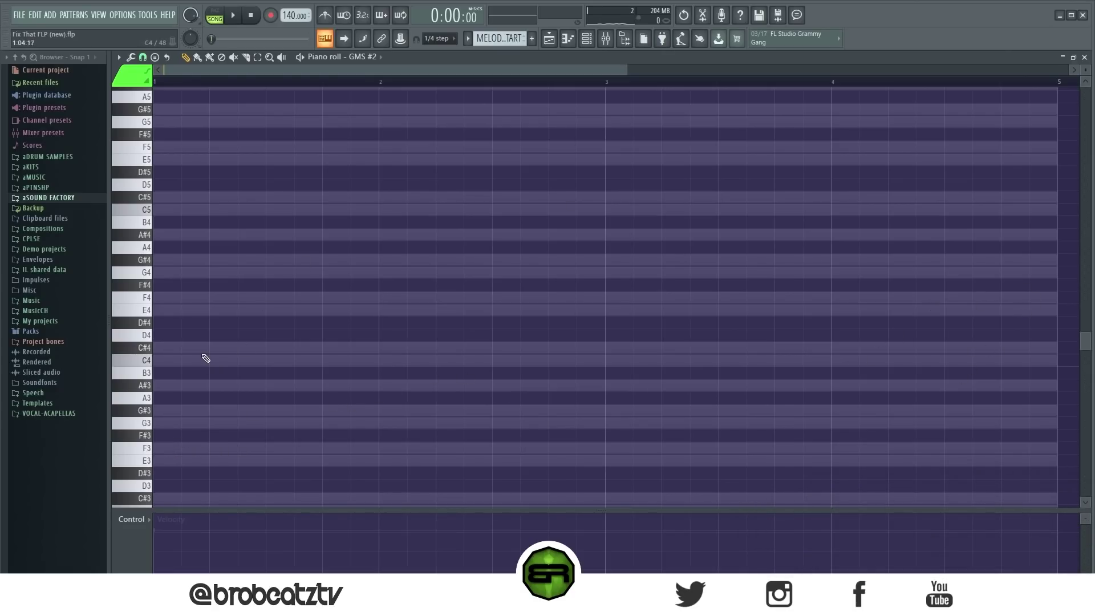
# Step: Sketch an F3, G#3 and C4 chord at the start of bar 1 and reduce it to the F3 note alone
pyautogui.click(160, 448)
pyautogui.click(161, 411)
pyautogui.click(160, 360)
pyautogui.moveTo(178, 317); pyautogui.dragTo(203, 449)
pyautogui.press('Up')
pyautogui.rightClick(216, 335)
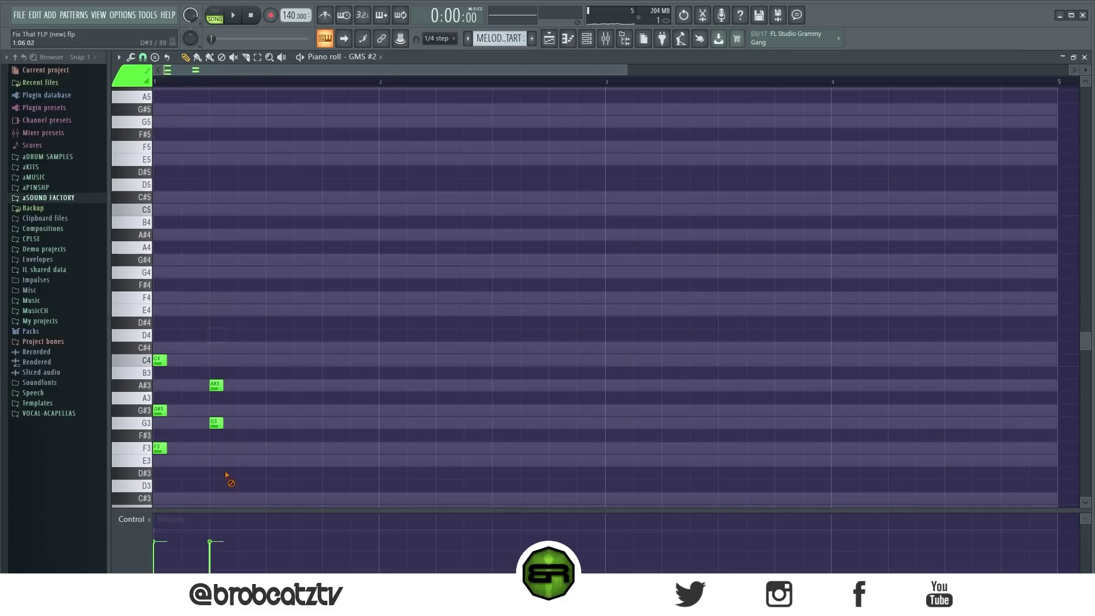
pyautogui.rightClick(216, 385)
pyautogui.rightClick(216, 422)
pyautogui.rightClick(159, 410)
pyautogui.rightClick(160, 359)
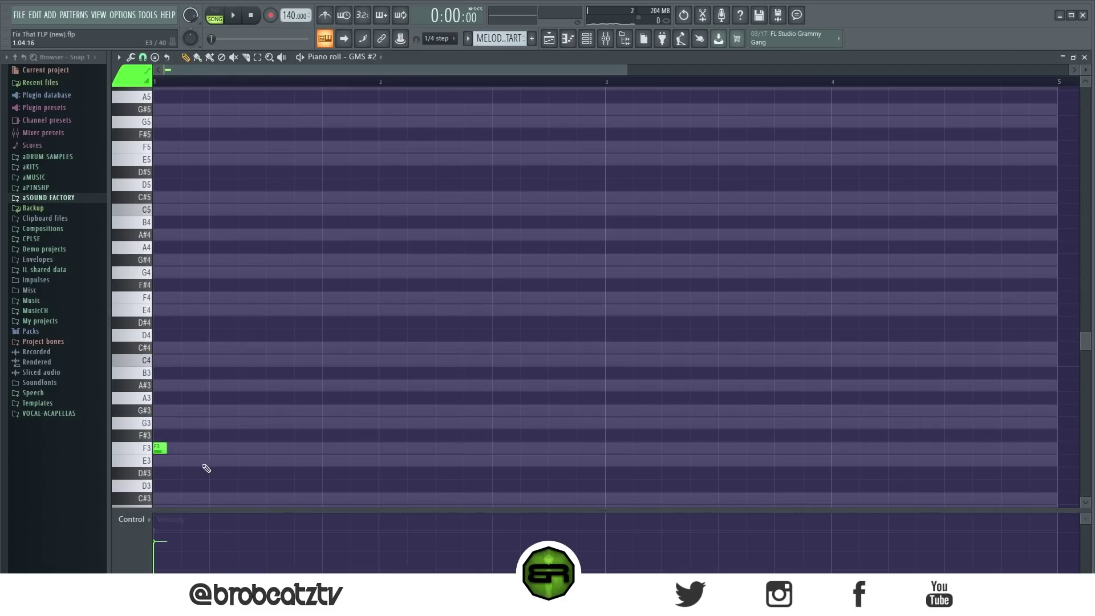
# Step: Repeat the short F3 note on every beat of bars 1 and 2 and play it back
pyautogui.click(216, 448)
pyautogui.click(272, 448)
pyautogui.click(329, 449)
pyautogui.moveTo(362, 417)
pyautogui.mouseDown()
pyautogui.moveTo(298, 457)
pyautogui.moveTo(161, 465)
pyautogui.moveTo(376, 459)
pyautogui.mouseUp()
pyautogui.hotkey('ctrl', 'd')
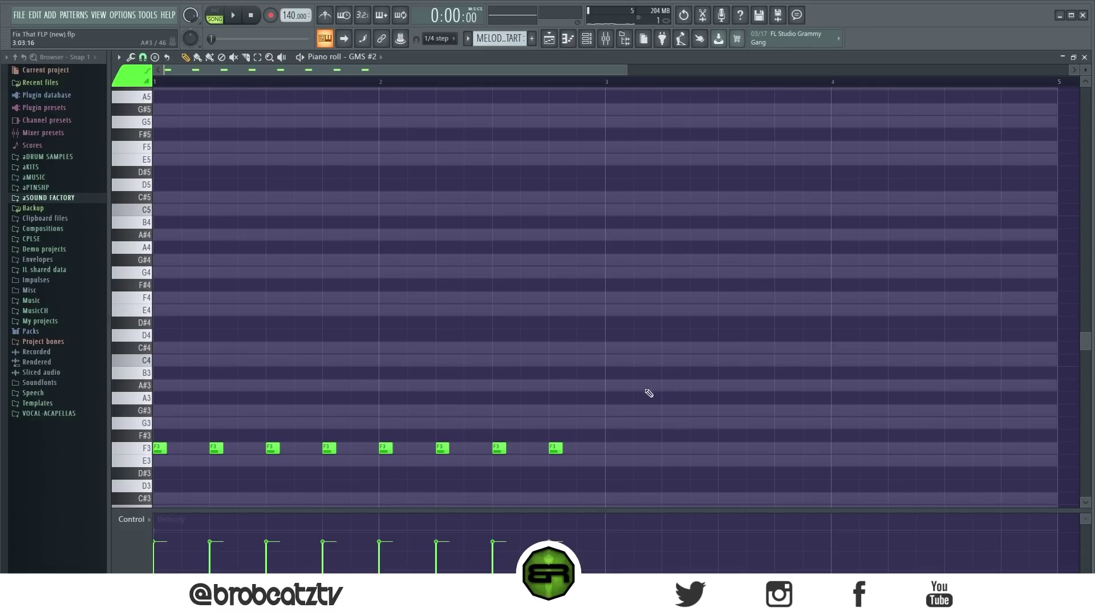
pyautogui.press('space')
pyautogui.press('space')
# Step: Raise the last five F3 notes, from beat 4 of bar 1 onward, to A#3 while listening
pyautogui.moveTo(638, 355); pyautogui.dragTo(328, 408)
pyautogui.press('space')
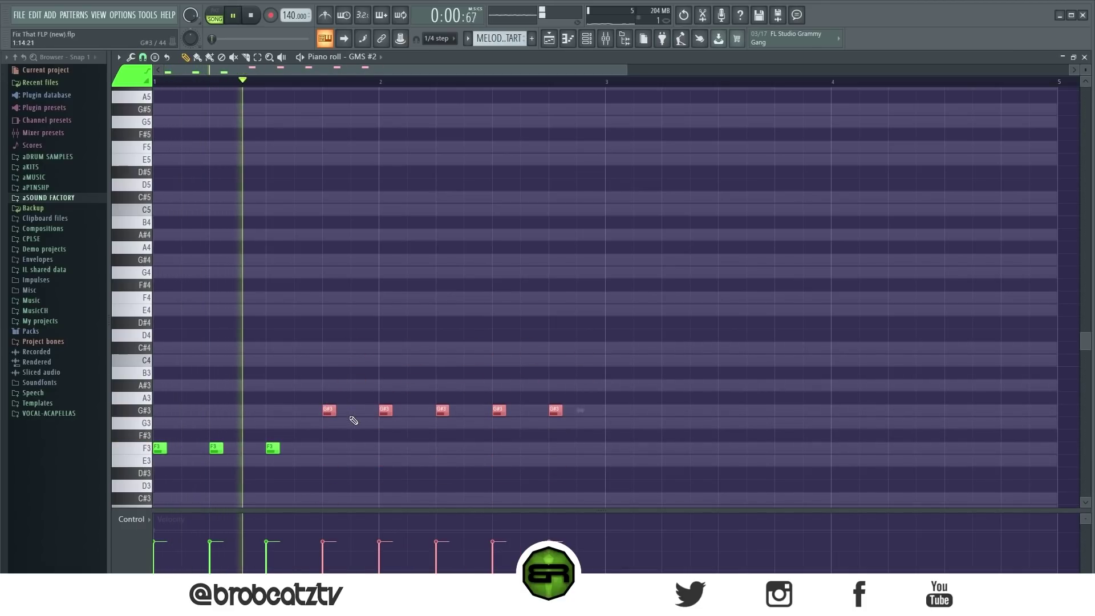
pyautogui.hotkey('shift', 'Up')
pyautogui.hotkey('shift', 'Up')
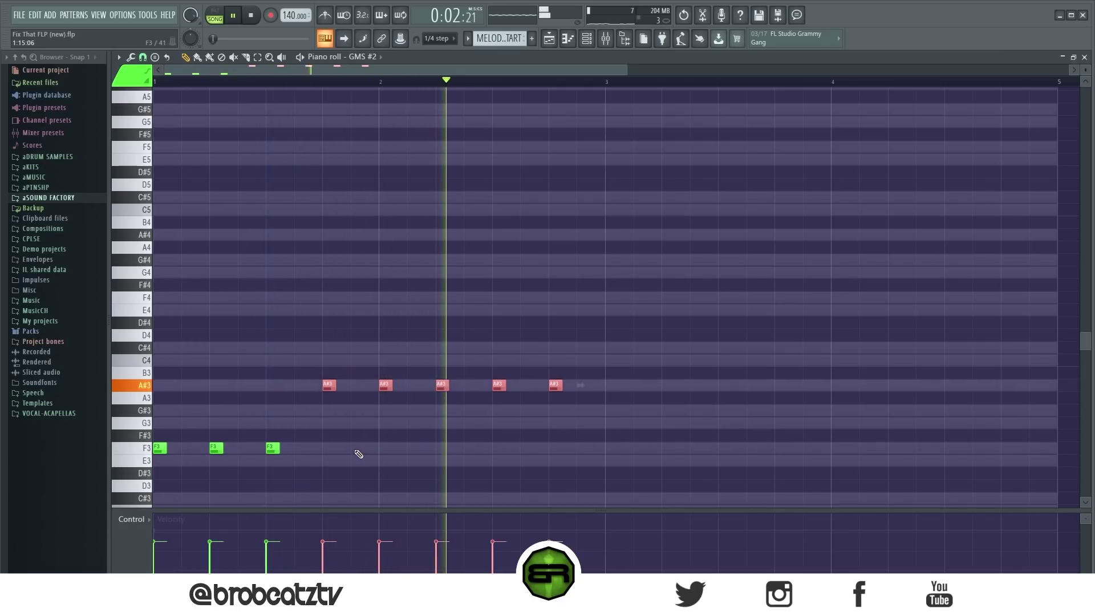
pyautogui.press('space')
# Step: Continue the bass line from bar 3 with six G3 notes on consecutive beats and a C4 on beat 3 of bar 4
pyautogui.hotkey('ctrl', 'b')
pyautogui.moveTo(615, 386); pyautogui.dragTo(609, 426)
pyautogui.press('space')
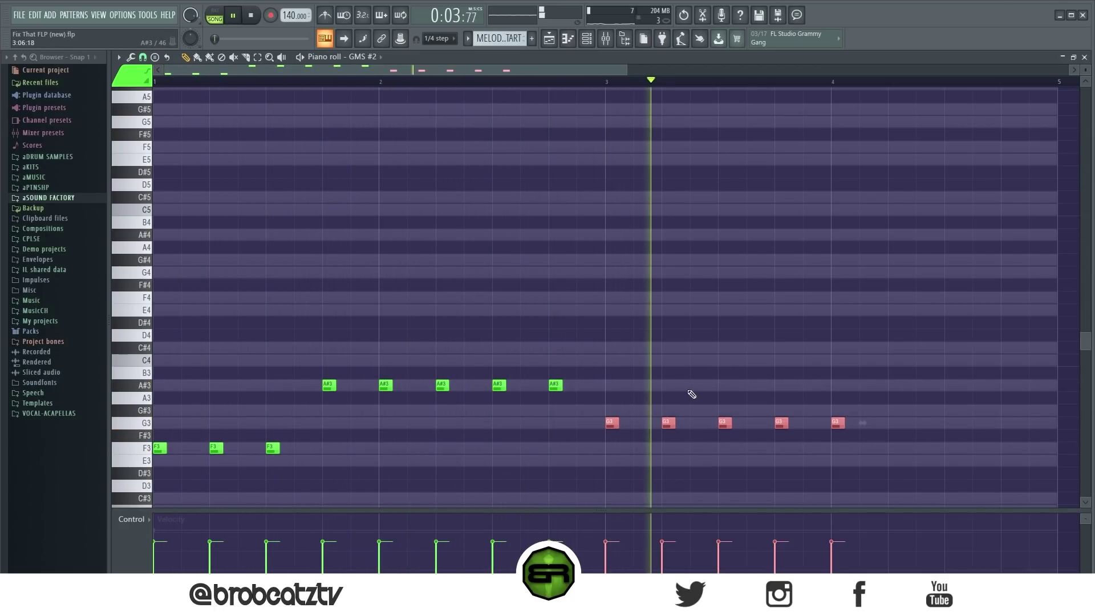
pyautogui.press('space')
pyautogui.click(894, 422)
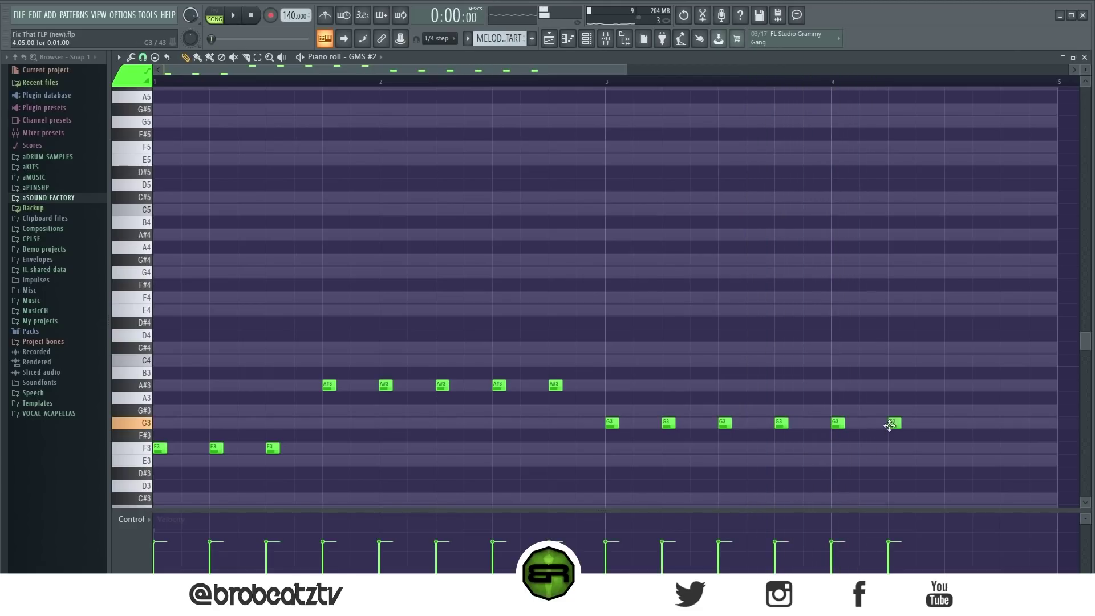
pyautogui.click(948, 359)
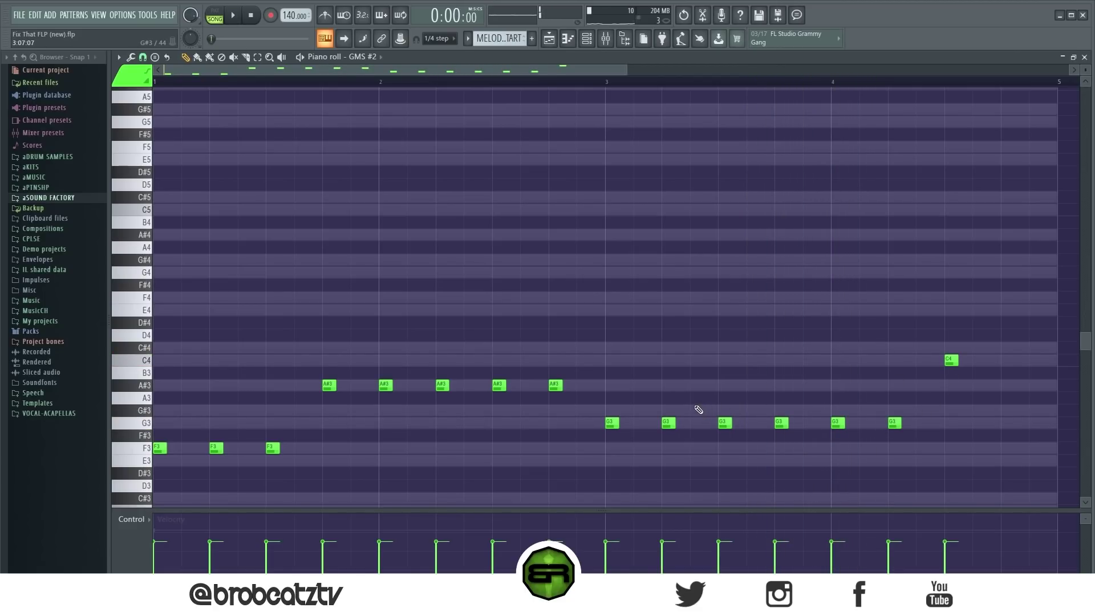
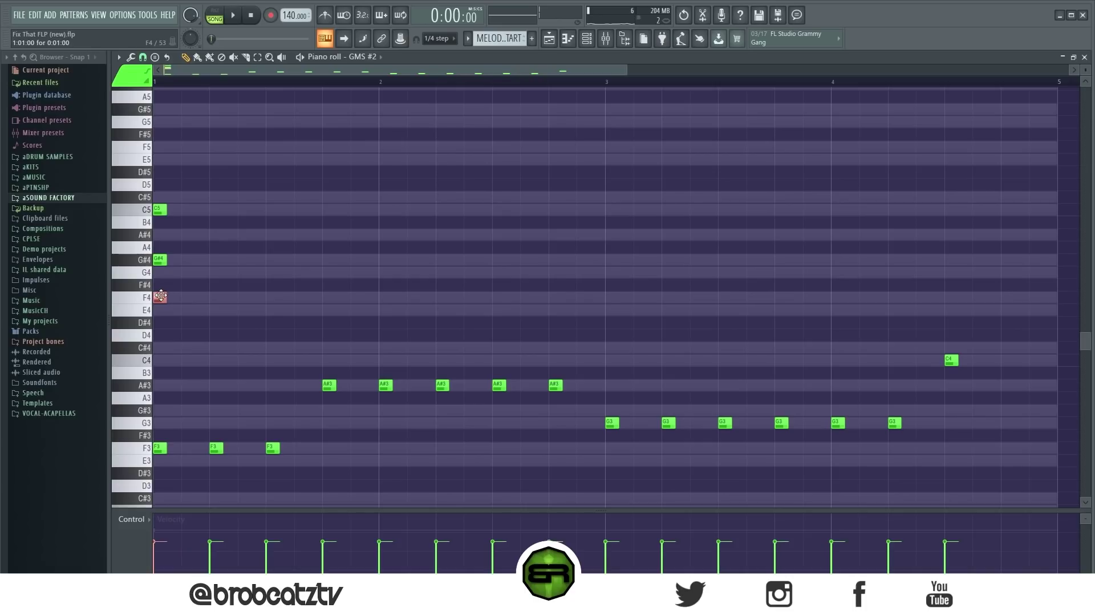
# Step: Build an F4, G#4, C5 and F5 chord over the first F3 and repeat it on beats 2 and 3 of bar 1
pyautogui.hotkey('ctrl', 'd')
pyautogui.press('space')
pyautogui.press('space')
pyautogui.press('space')
pyautogui.press('space')
pyautogui.press('space')
pyautogui.press('space')
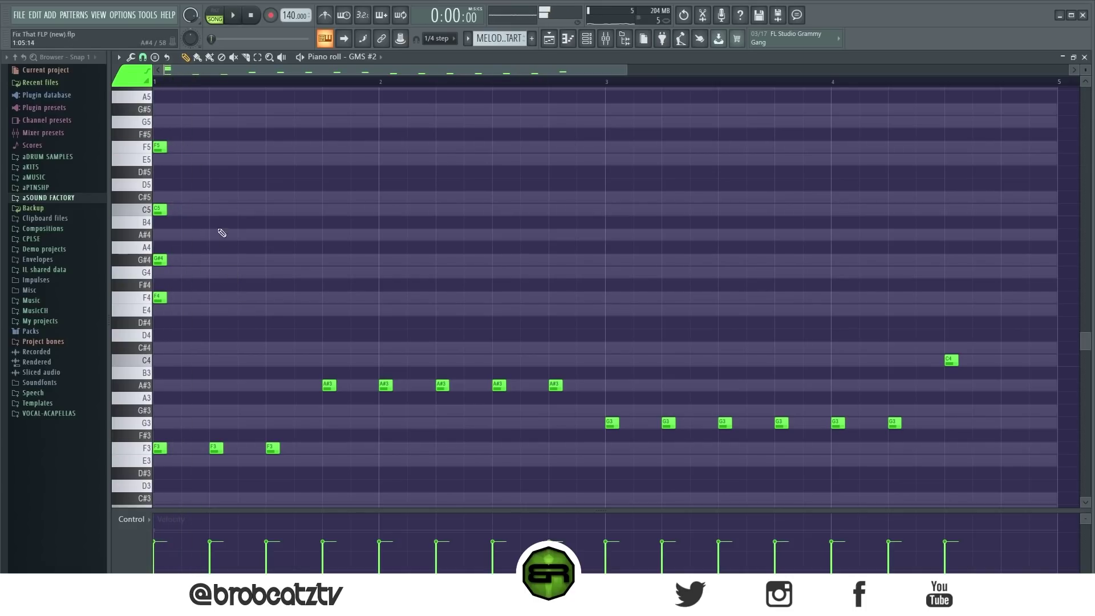
pyautogui.moveTo(207, 129); pyautogui.dragTo(277, 305)
pyautogui.hotkey('ctrl', 'd')
# Step: Add an F4 above each of the five A#3 notes and an A#4 on beat 4 of bar 1
pyautogui.moveTo(317, 380); pyautogui.dragTo(335, 396)
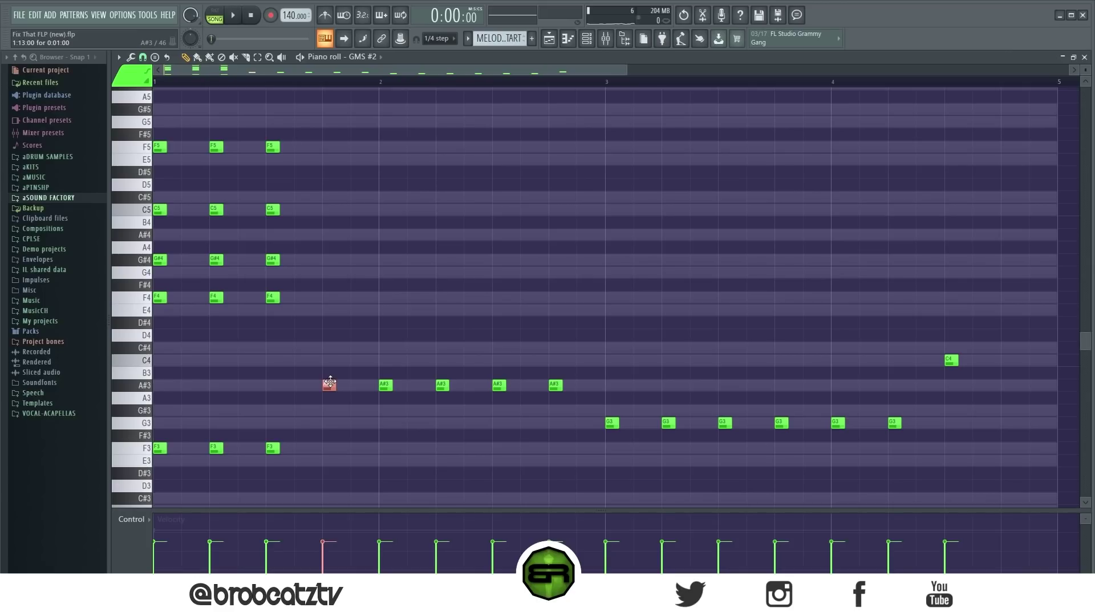
pyautogui.moveTo(330, 382); pyautogui.dragTo(330, 231)
pyautogui.hotkey('ctrl', 'd')
pyautogui.moveTo(452, 403); pyautogui.dragTo(277, 349)
pyautogui.moveTo(341, 284); pyautogui.dragTo(509, 296)
pyautogui.hotkey('ctrl', 'd')
pyautogui.rightClick(607, 299)
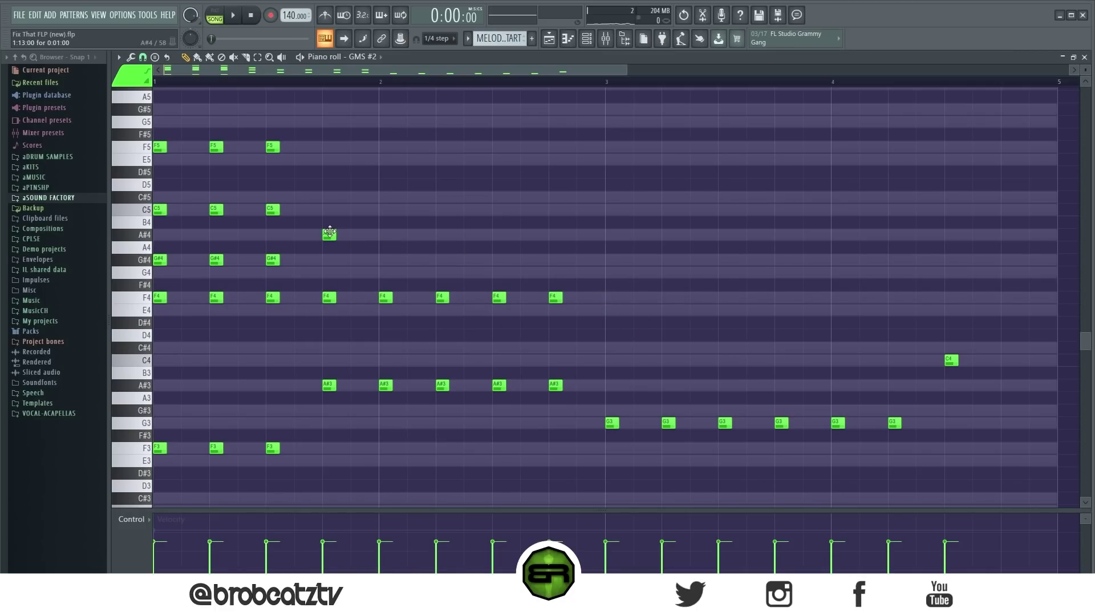
# Step: Stack C#5 and F5 onto the A#4 in bar 1 and repeat these three notes over the remaining A#3 notes in bar 2
pyautogui.click(329, 199)
pyautogui.click(329, 147)
pyautogui.moveTo(355, 129); pyautogui.dragTo(324, 141)
pyautogui.moveTo(327, 149); pyautogui.dragTo(557, 163)
pyautogui.press('space')
pyautogui.rightClick(611, 148)
pyautogui.rightClick(610, 198)
pyautogui.rightClick(610, 235)
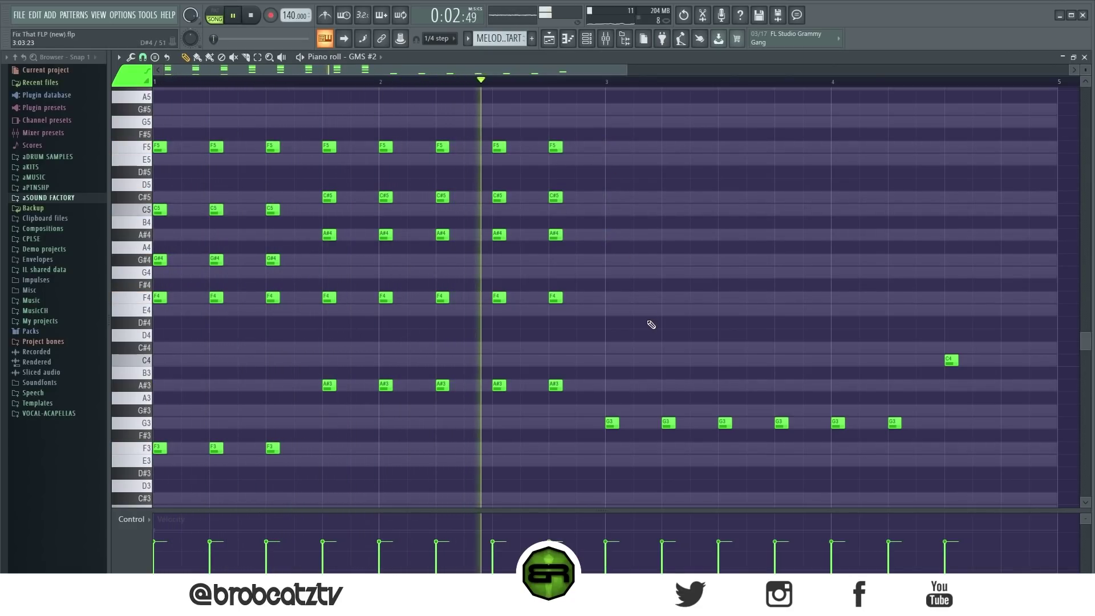
pyautogui.press('space')
# Step: Stack G4, C5 and E5 above the first G3 at the start of bar 3, auditioning each addition
pyautogui.click(613, 423)
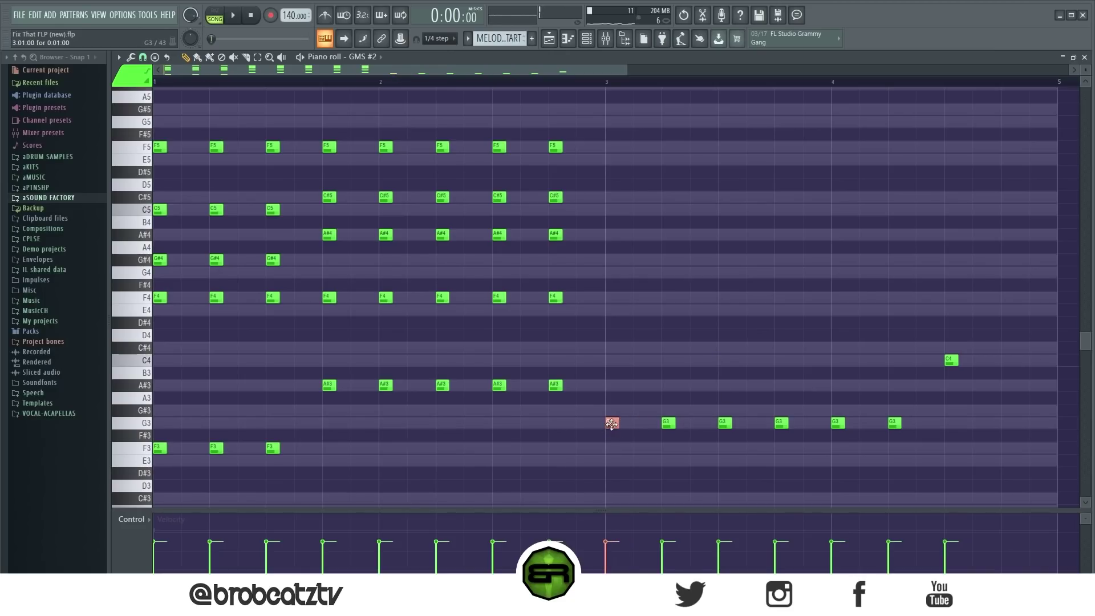
pyautogui.hotkey('ctrl', 'Up')
pyautogui.keyDown('ctrl'); pyautogui.click(695, 305); pyautogui.keyUp('ctrl')
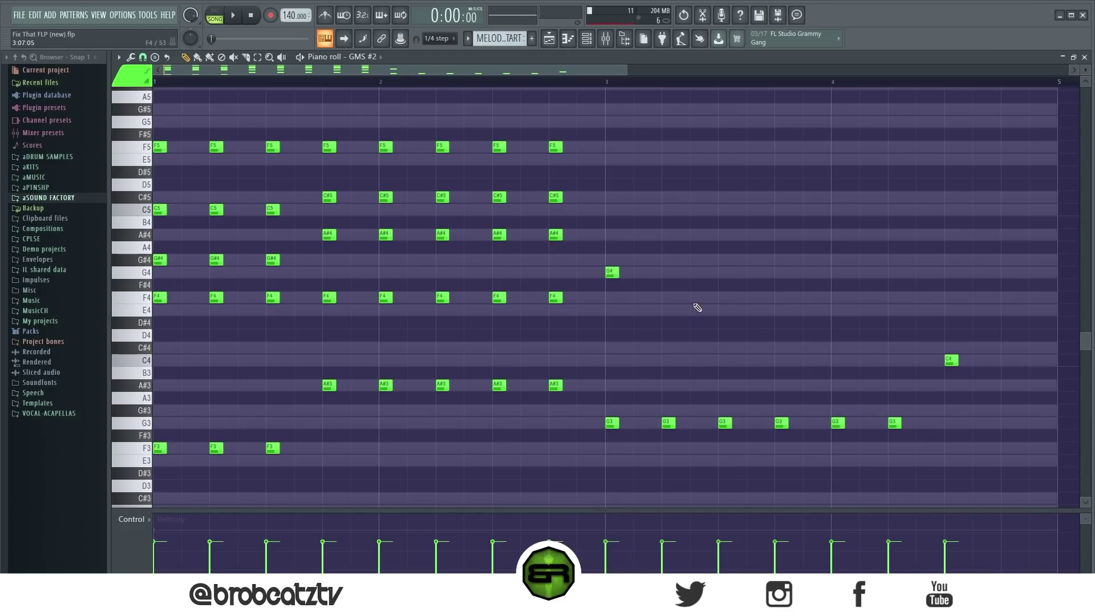
pyautogui.moveTo(546, 272); pyautogui.dragTo(637, 308)
pyautogui.press('space')
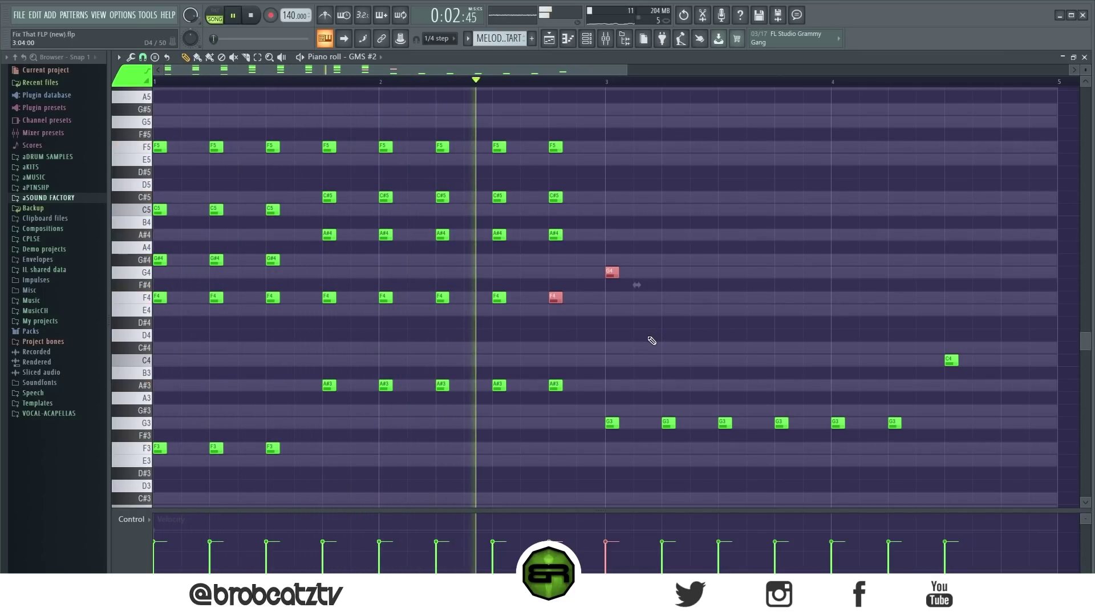
pyautogui.press('space')
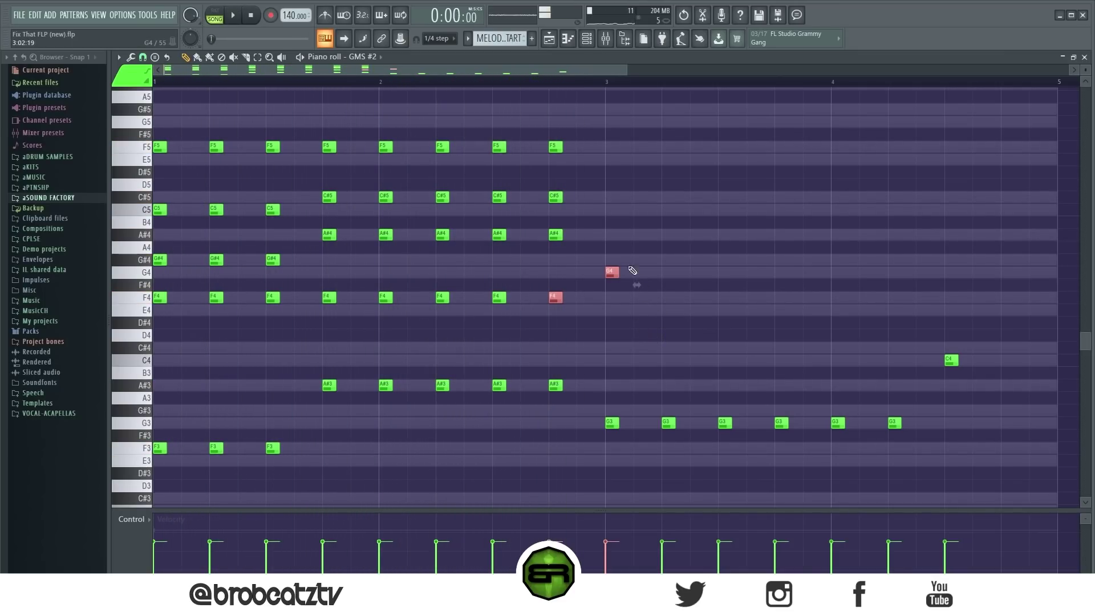
pyautogui.click(607, 212)
pyautogui.press('space')
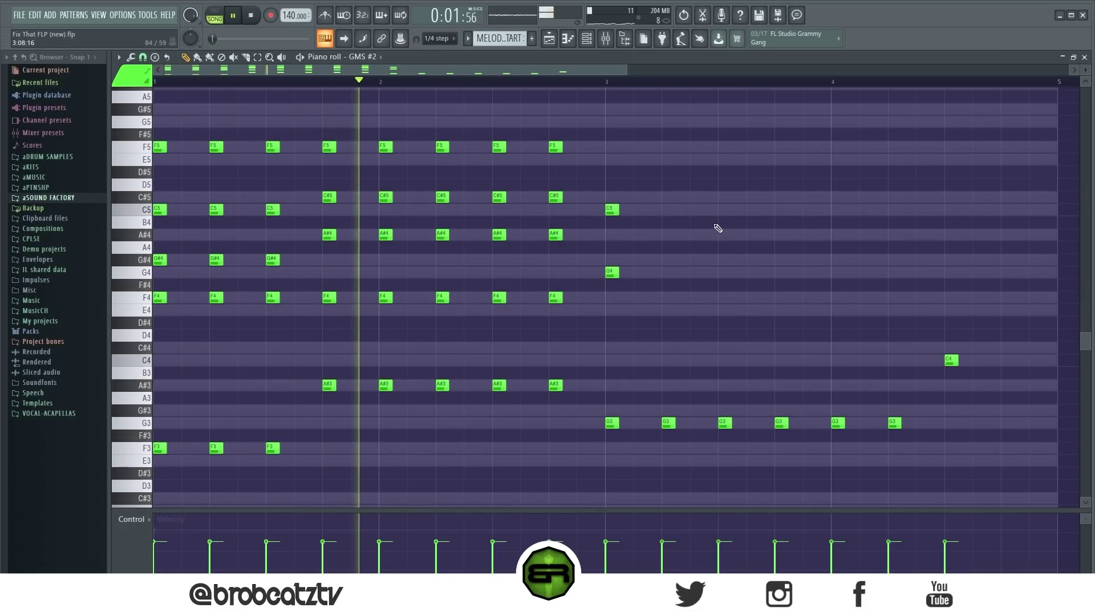
pyautogui.press('space')
pyautogui.click(609, 160)
pyautogui.press('space')
# Step: Repeat the G4, C5 and E5 chord on every beat up to the C4 on beat 3 of bar 4
pyautogui.moveTo(655, 140); pyautogui.dragTo(615, 311)
pyautogui.hotkey('ctrl', 'b')
pyautogui.hotkey('ctrl', 'b')
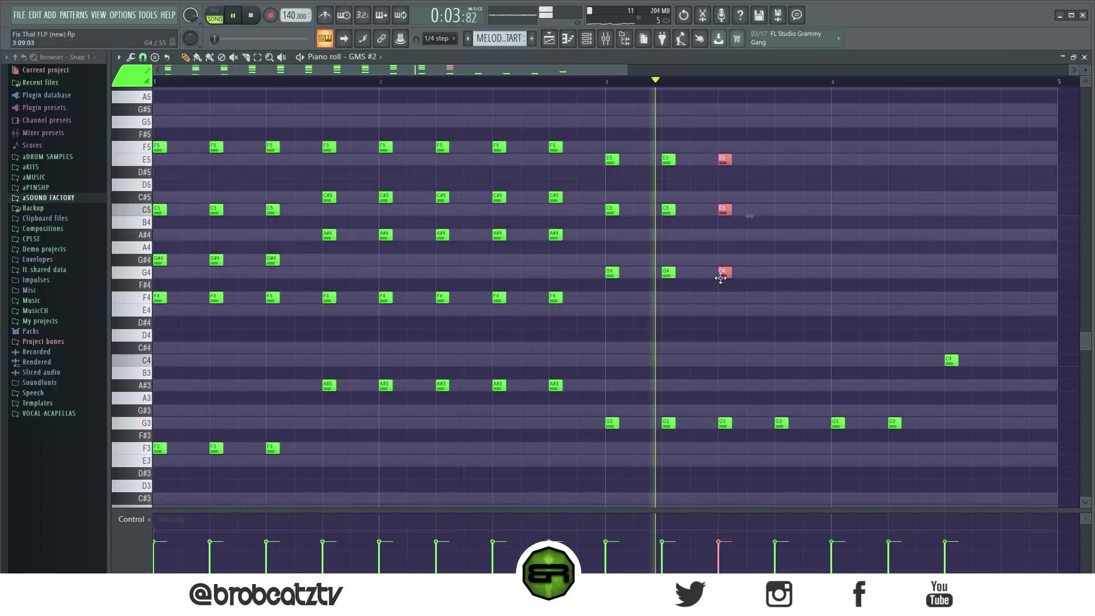
pyautogui.hotkey('ctrl', 'b')
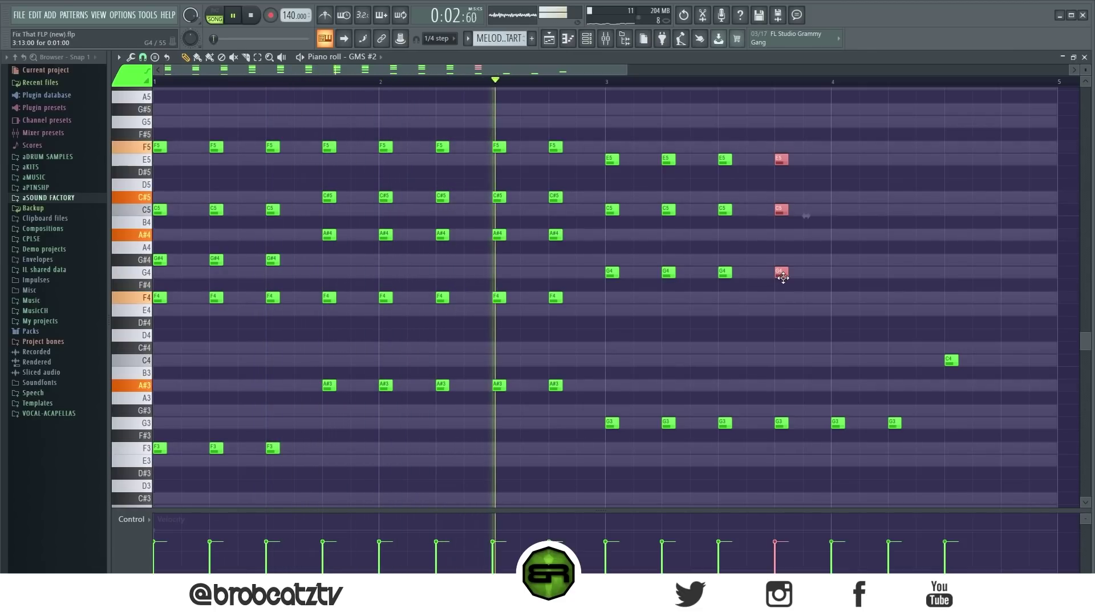
pyautogui.hotkey('ctrl', 'b')
pyautogui.hotkey('ctrl', 'b')
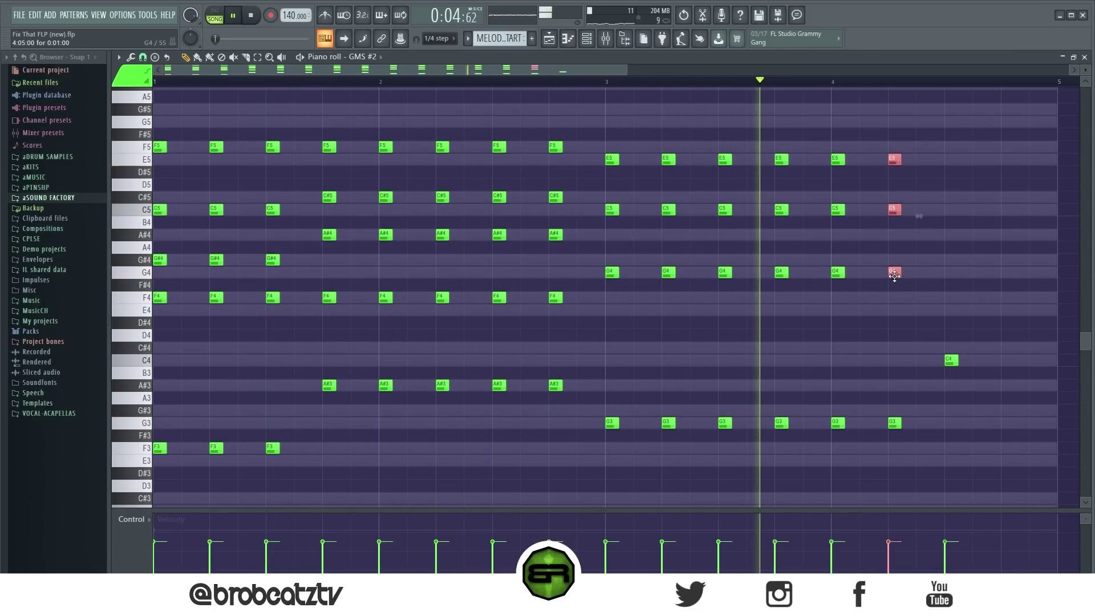
pyautogui.hotkey('ctrl', 'b')
pyautogui.press('space')
pyautogui.hotkey('ctrl', 'd')
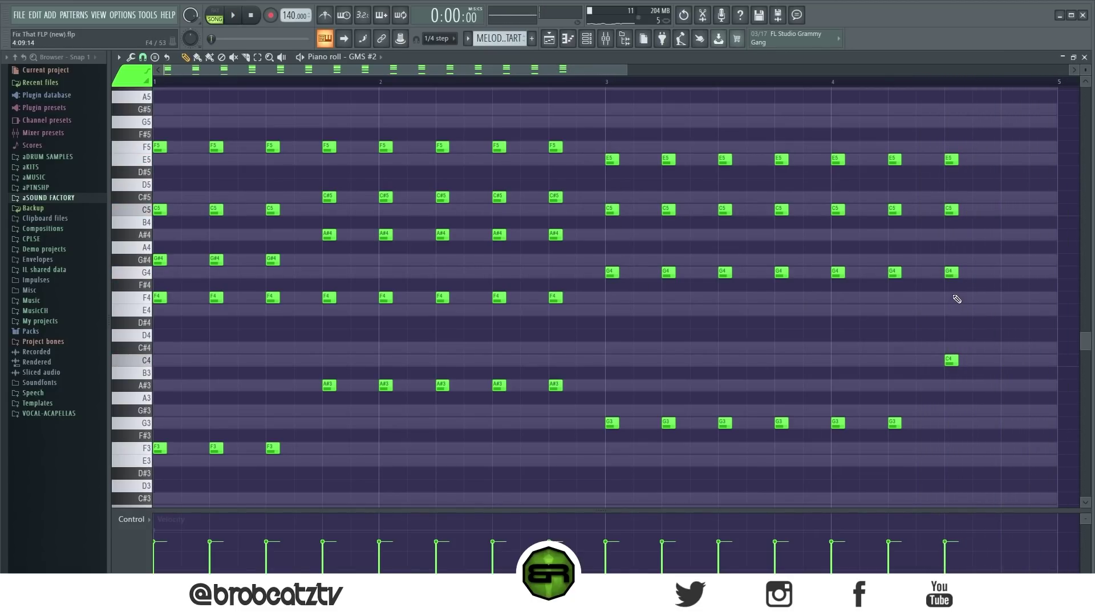
# Step: Mark bars 1 to 4 as the time selection for playback
pyautogui.scroll(-3, 393, 78)
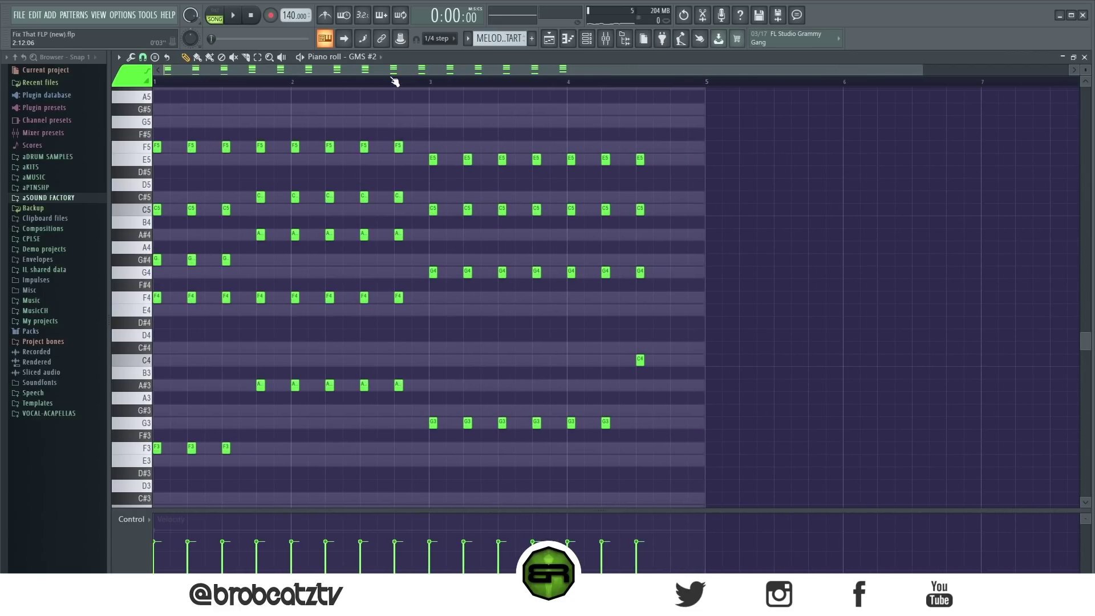
pyautogui.scroll(3, 397, 77)
pyautogui.moveTo(399, 71); pyautogui.dragTo(256, 74)
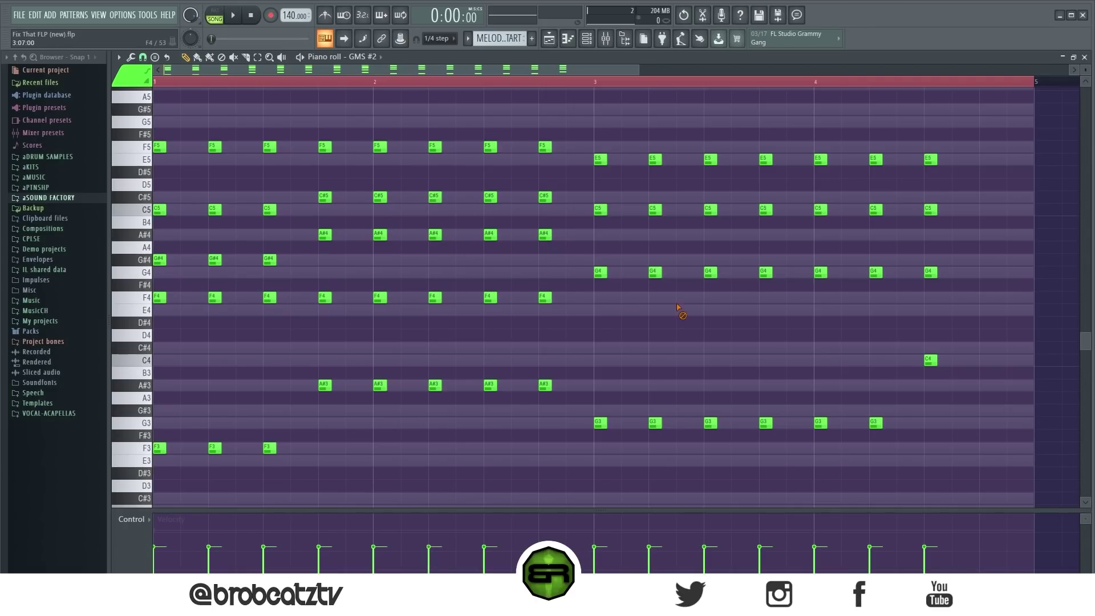
pyautogui.moveTo(991, 117); pyautogui.dragTo(163, 471)
pyautogui.rightClick(274, 351)
# Step: Add a C5 passing note half a beat after beat 2 of bar 2 and play it back
pyautogui.click(273, 212)
pyautogui.moveTo(271, 212); pyautogui.dragTo(464, 219)
pyautogui.press('space')
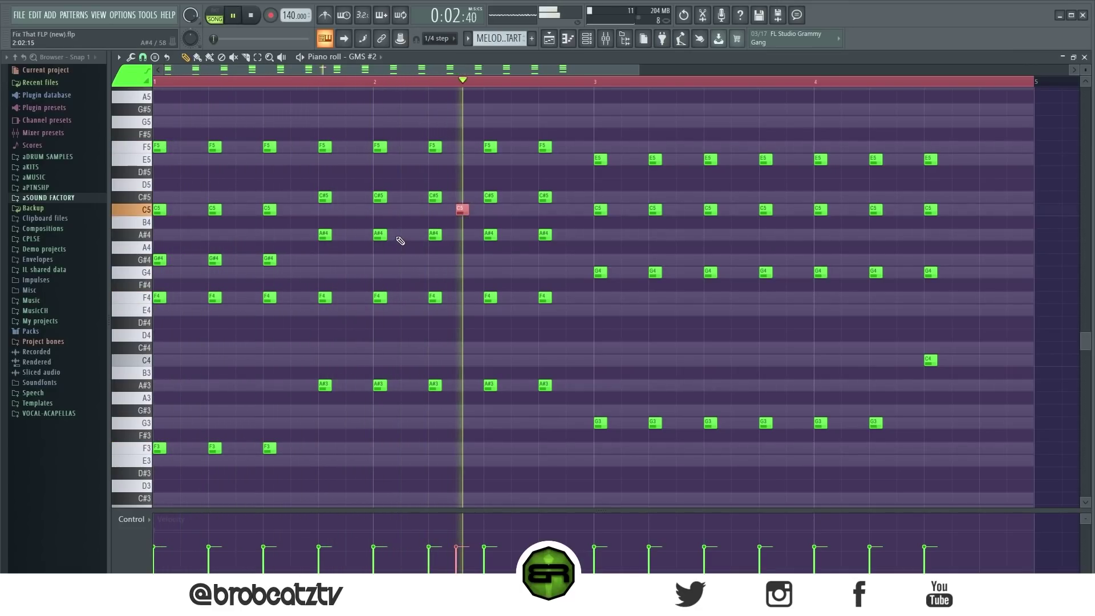
pyautogui.press('space')
# Step: Add two off-beat passing notes: G#4 after beat 4 of bar 2 and F4 after beat 2 of bar 3
pyautogui.click(572, 260)
pyautogui.keyDown('ctrl'); pyautogui.click(434, 196); pyautogui.keyUp('ctrl')
pyautogui.keyDown('ctrl'); pyautogui.click(462, 209); pyautogui.keyUp('ctrl')
pyautogui.keyDown('ctrl'); pyautogui.click(490, 234); pyautogui.keyUp('ctrl')
pyautogui.keyDown('ctrl'); pyautogui.click(544, 235); pyautogui.keyUp('ctrl')
pyautogui.keyDown('ctrl'); pyautogui.click(572, 260); pyautogui.keyUp('ctrl')
pyautogui.keyDown('ctrl'); pyautogui.click(598, 272); pyautogui.keyUp('ctrl')
pyautogui.keyDown('ctrl'); pyautogui.click(691, 354); pyautogui.keyUp('ctrl')
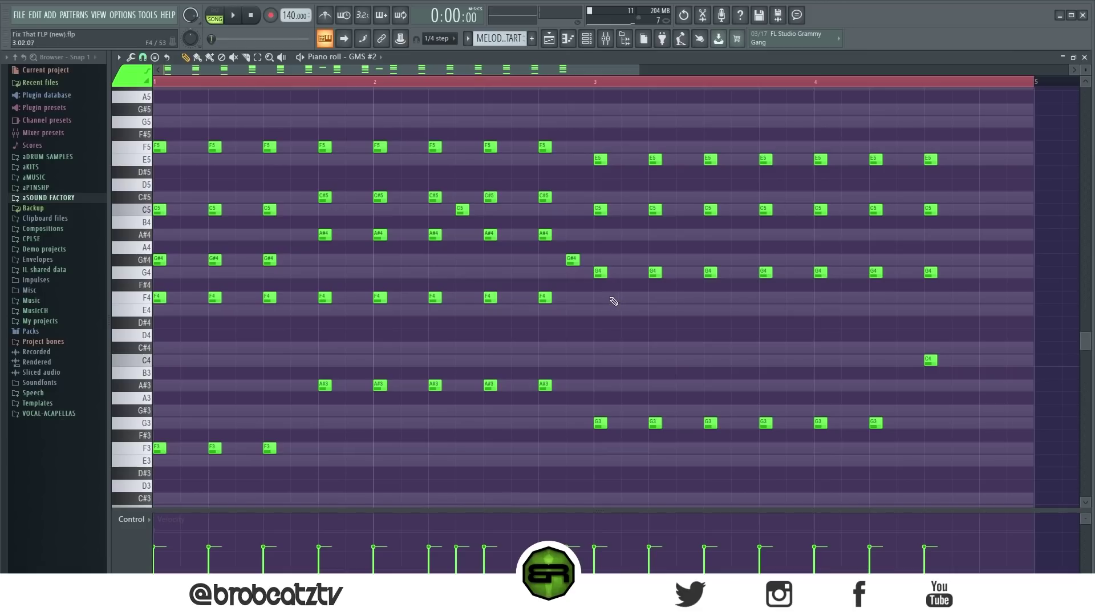
pyautogui.click(682, 297)
pyautogui.press('space')
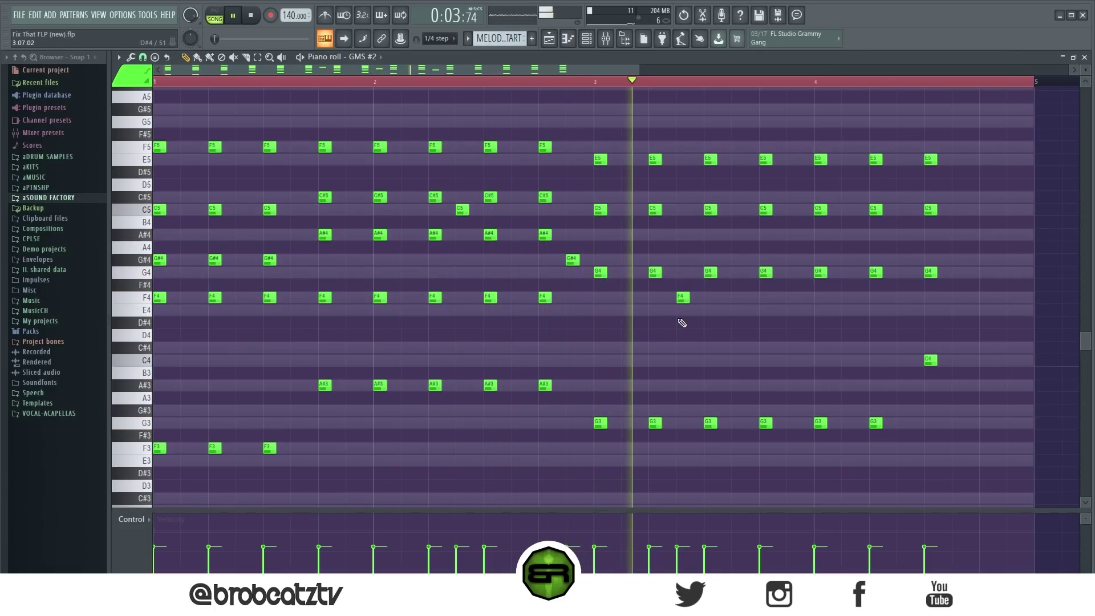
pyautogui.press('space')
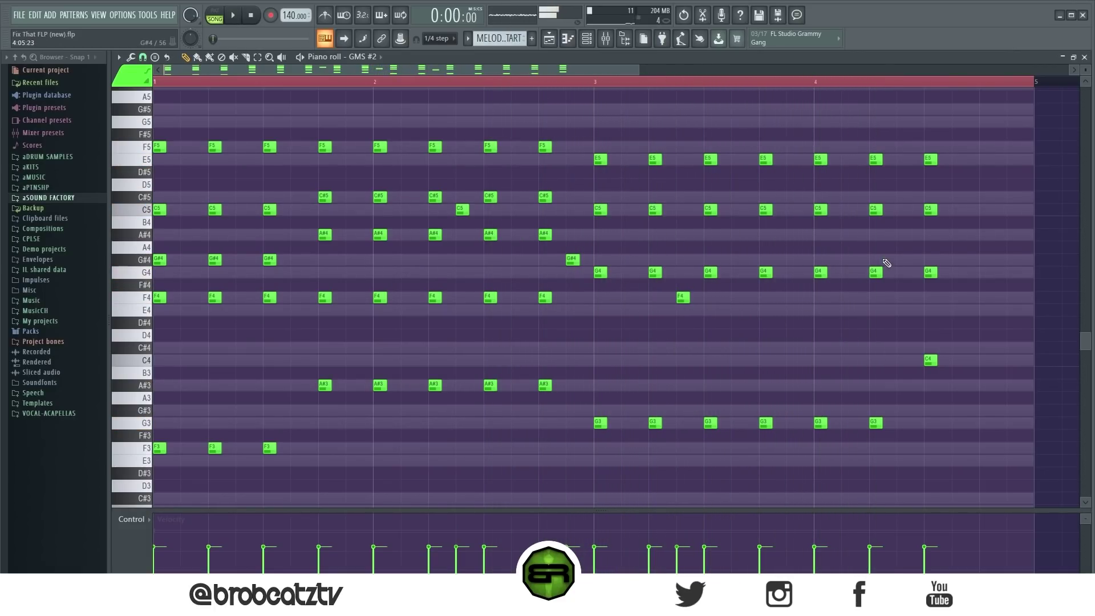
# Step: Shift the C5 on beat 2 of bar 4 slightly late and place an A#4 on that beat
pyautogui.click(878, 211)
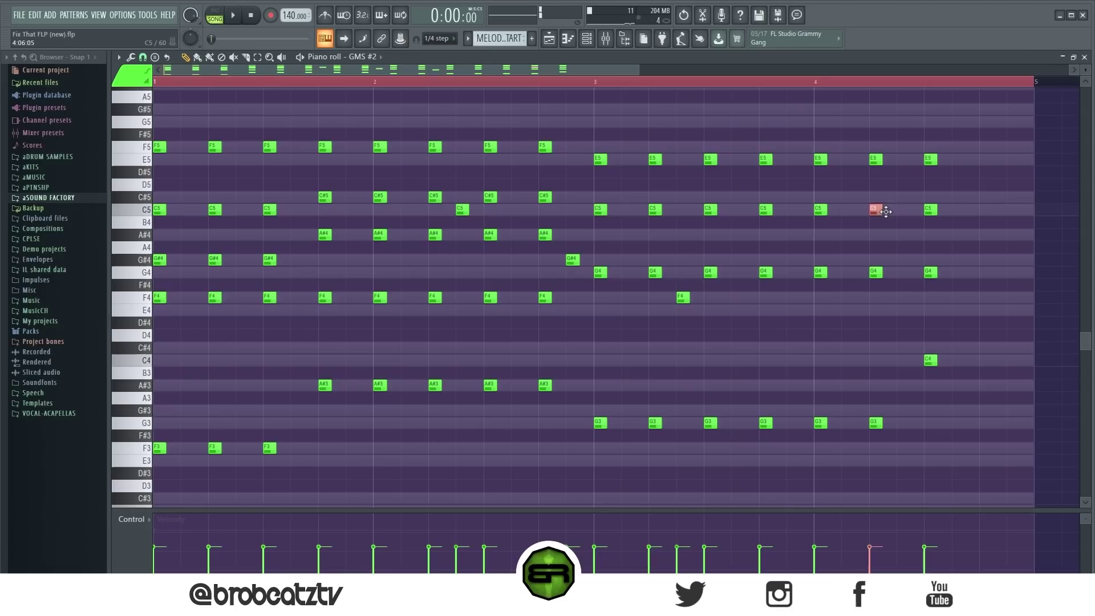
pyautogui.moveTo(886, 212); pyautogui.dragTo(884, 211)
pyautogui.click(877, 235)
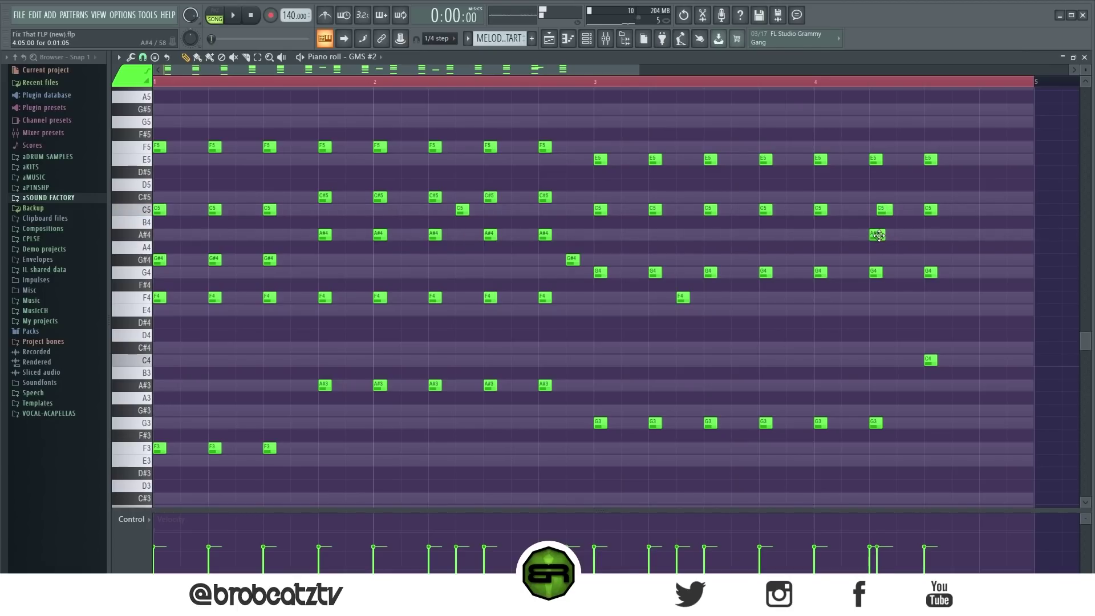
# Step: Add a second A#4 half a beat after beat 2 of bar 4, checking its timing by playback
pyautogui.moveTo(895, 240); pyautogui.dragTo(895, 236)
pyautogui.click(801, 83)
pyautogui.press('space')
pyautogui.press('space')
pyautogui.press('space')
pyautogui.press('space')
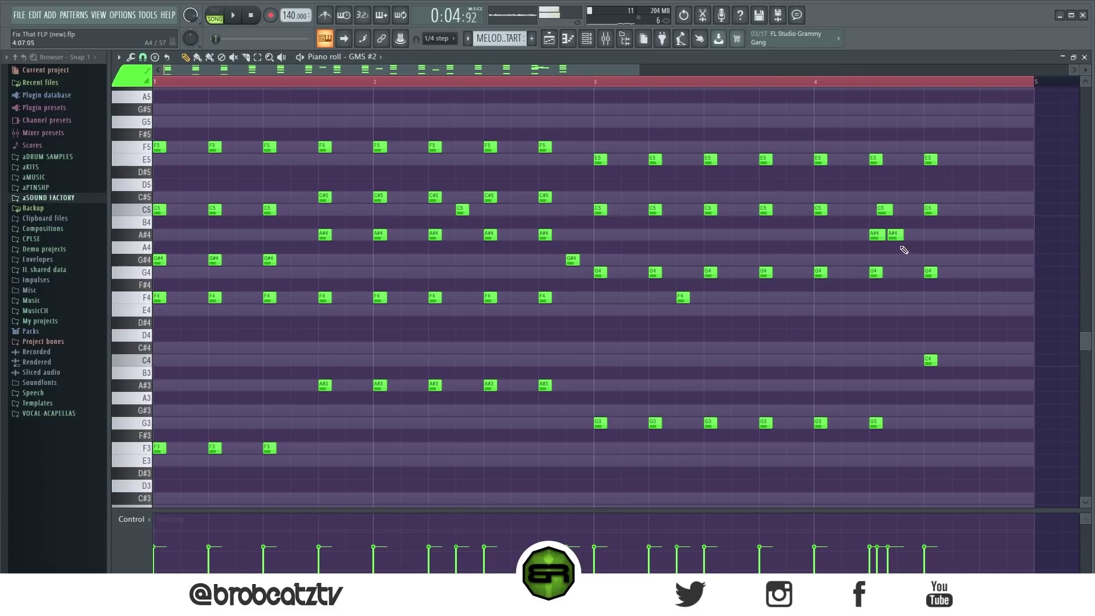
pyautogui.moveTo(895, 236); pyautogui.dragTo(904, 236)
pyautogui.press('space')
pyautogui.press('space')
# Step: End bar 4 with a G#4 half a beat after beat 3 and an F4 on beat 4, and play it back
pyautogui.click(956, 260)
pyautogui.click(983, 298)
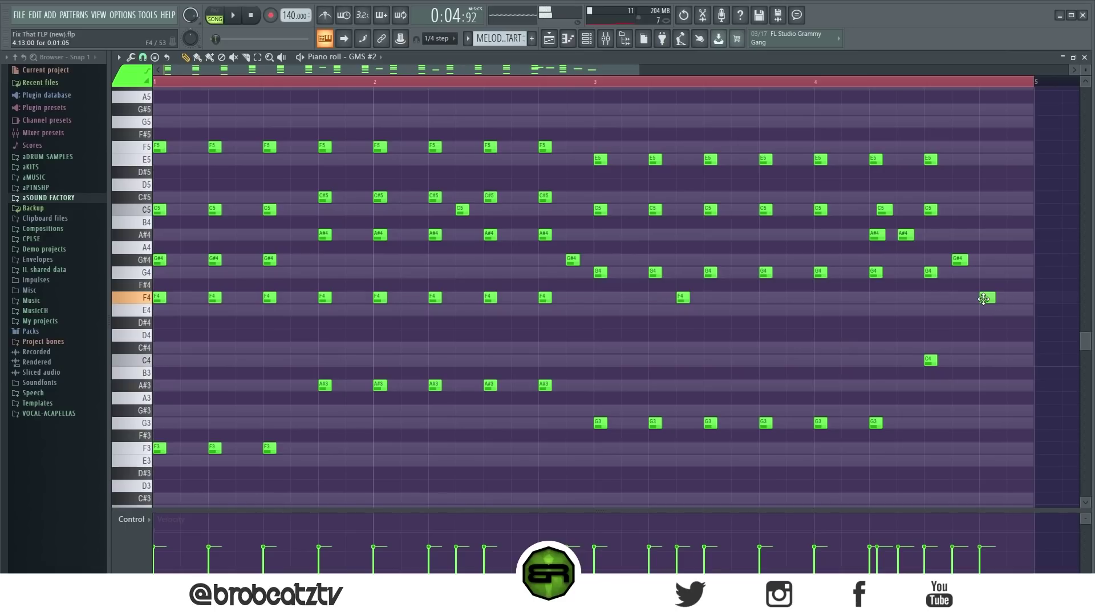
pyautogui.press('space')
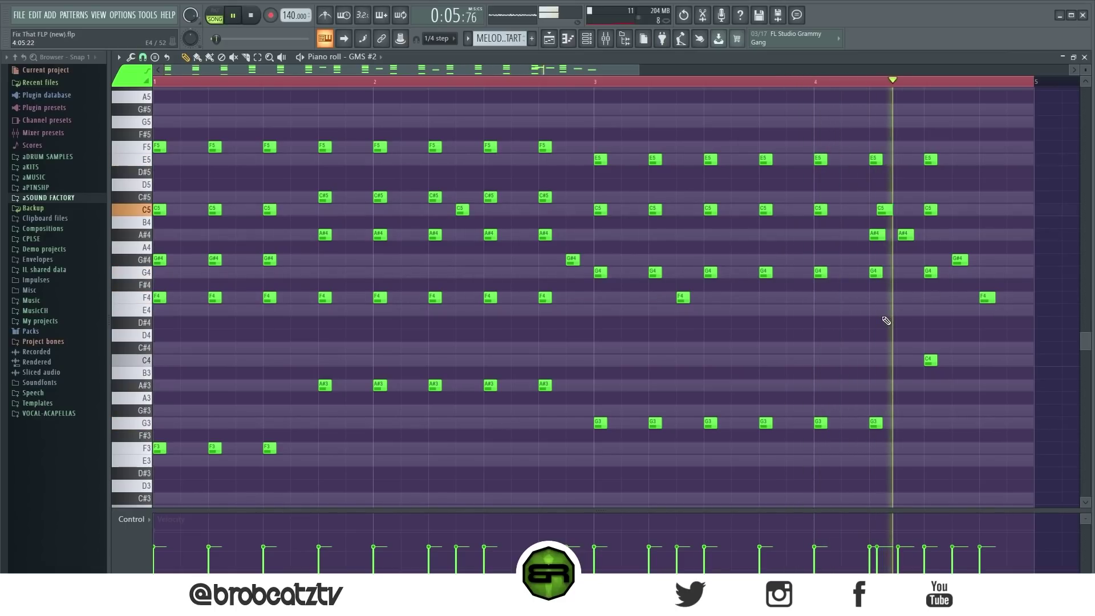
pyautogui.press('space')
# Step: Select the added passing notes from bar 2 to bar 4 to review the melody line they form
pyautogui.moveTo(869, 191); pyautogui.dragTo(1004, 325)
pyautogui.click(1007, 225)
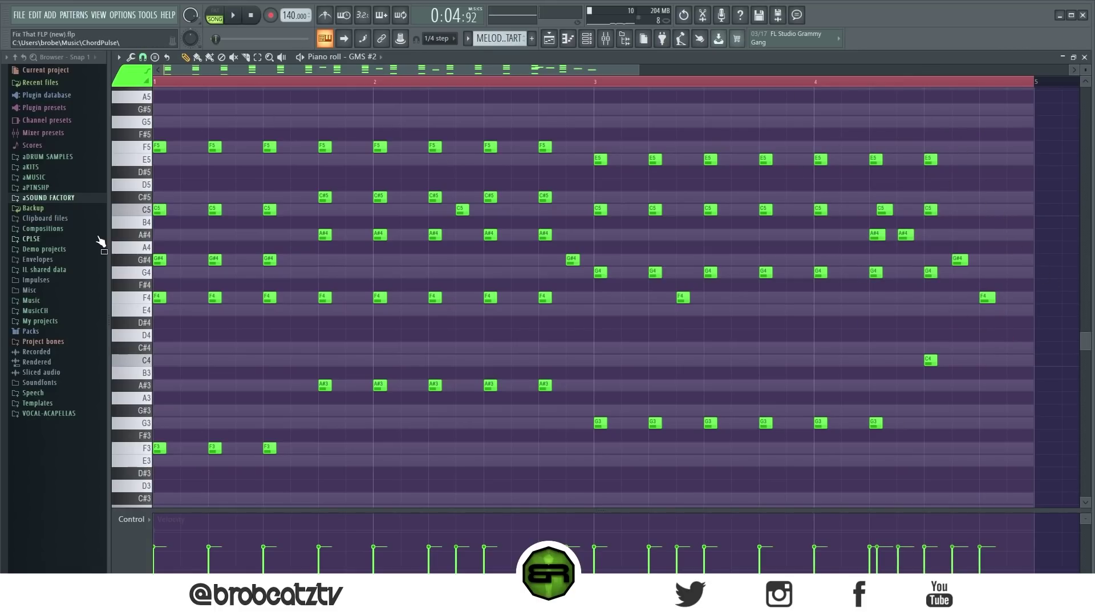
pyautogui.click(460, 209)
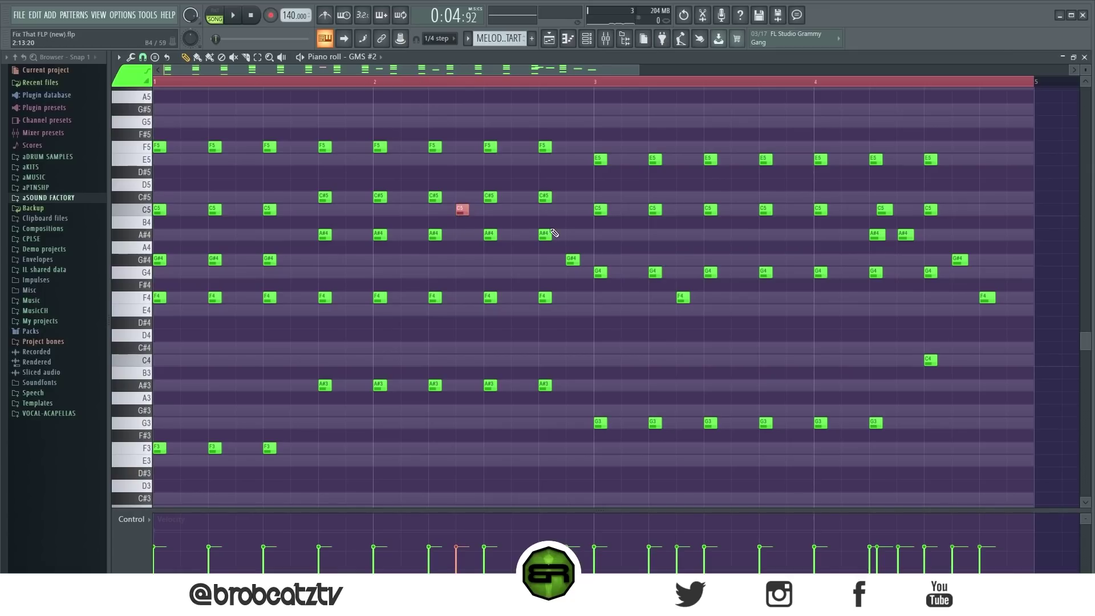
pyautogui.click(681, 297)
pyautogui.moveTo(864, 192); pyautogui.dragTo(917, 246)
pyautogui.click(960, 259)
pyautogui.click(987, 297)
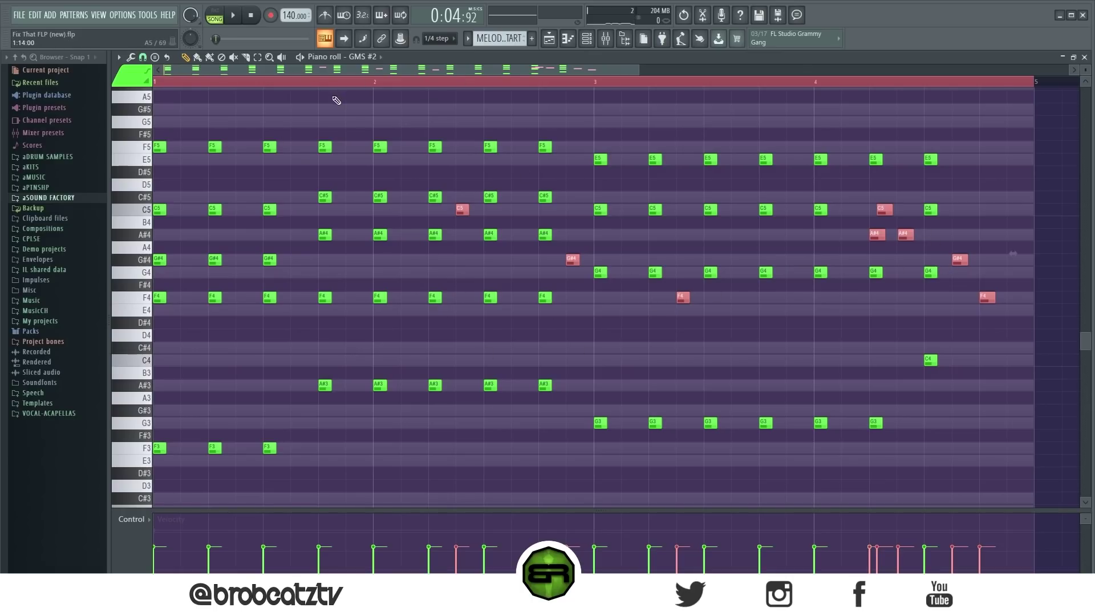
pyautogui.keyDown('ctrl'); pyautogui.click(394, 206); pyautogui.keyUp('ctrl')
pyautogui.scroll(4, 377, 271)
pyautogui.click(243, 197)
pyautogui.click(354, 122)
pyautogui.click(436, 109)
pyautogui.click(491, 147)
pyautogui.click(767, 108)
pyautogui.click(767, 172)
pyautogui.click(655, 159)
pyautogui.click(711, 184)
pyautogui.click(684, 134)
pyautogui.scroll(2, 781, 195)
pyautogui.moveTo(854, 128); pyautogui.dragTo(235, 307)
pyautogui.press('Delete')
pyautogui.scroll(-6, 264, 283)
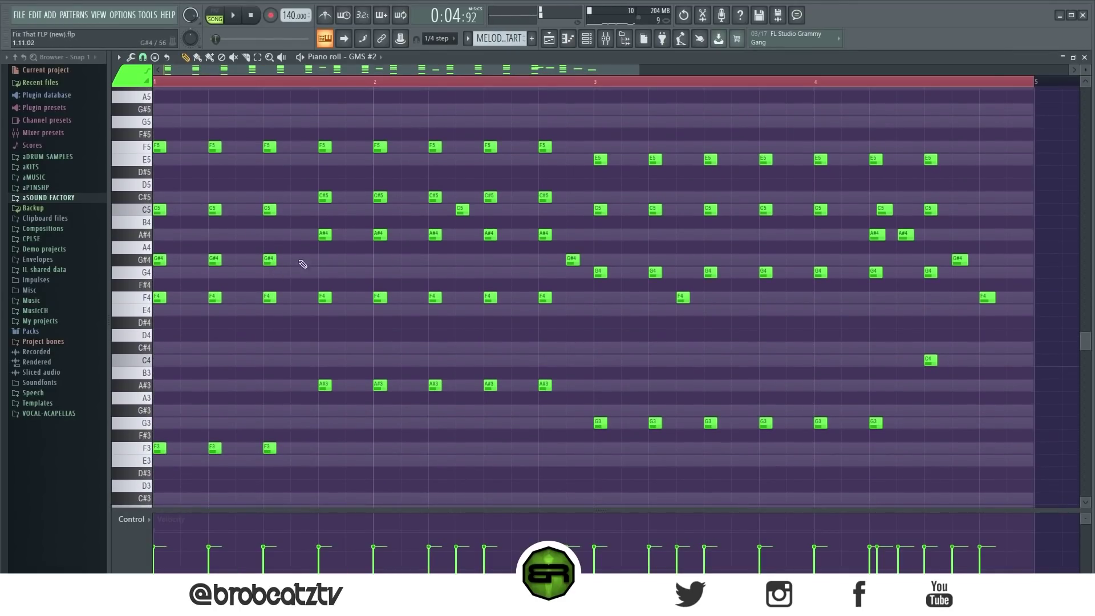
# Step: Audition the Lead Chaos sound of GMS #3 and return to its empty piano roll
pyautogui.moveTo(525, 380); pyautogui.dragTo(312, 392)
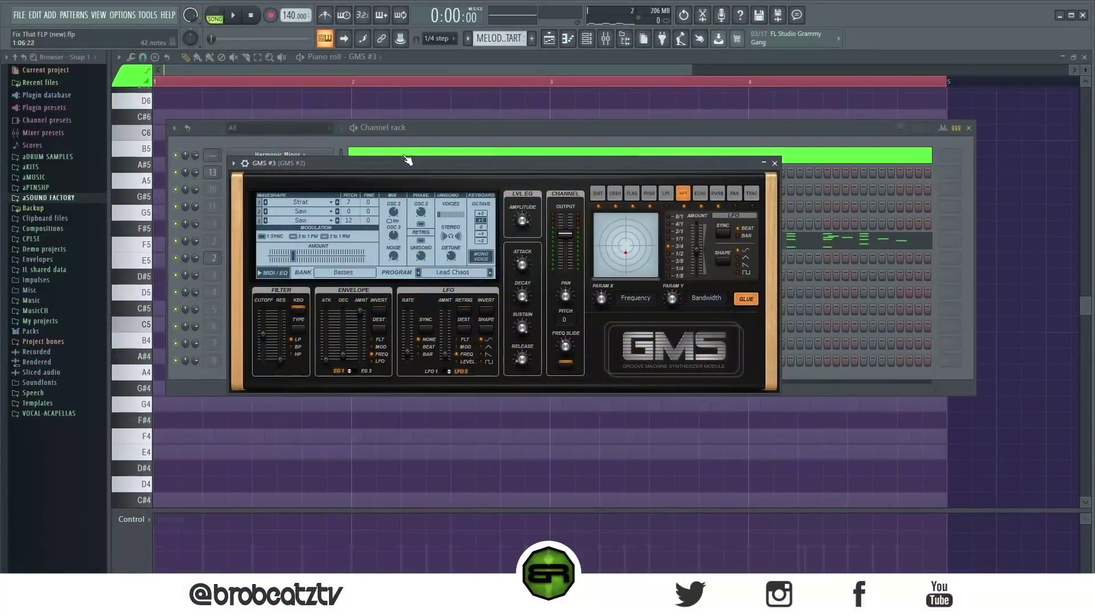
pyautogui.moveTo(501, 166); pyautogui.dragTo(506, 136)
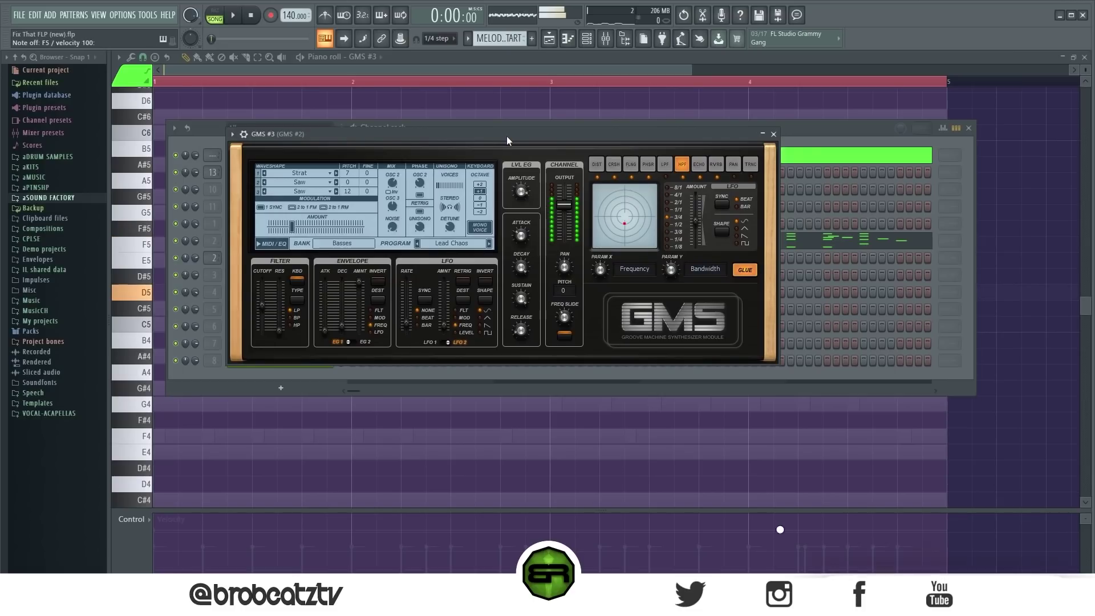
pyautogui.click(409, 81)
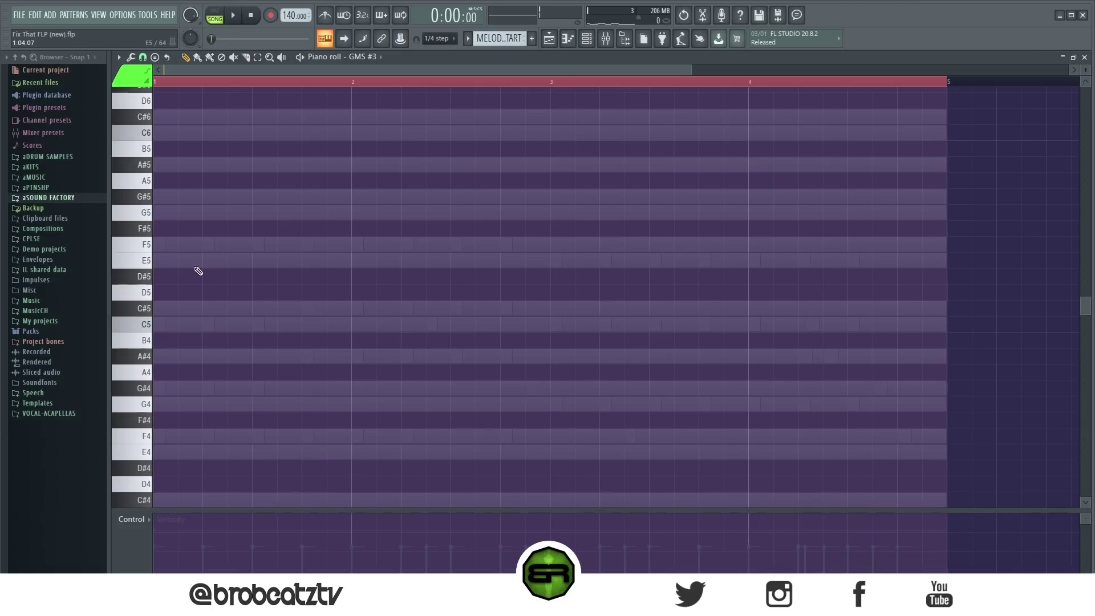
# Step: Place F5, G#5 and C6 at the start of bar 1 and lower the upper two by an octave
pyautogui.click(162, 245)
pyautogui.click(172, 198)
pyautogui.click(171, 146)
pyautogui.rightClick(171, 145)
pyautogui.click(171, 134)
pyautogui.moveTo(188, 114); pyautogui.dragTo(152, 204)
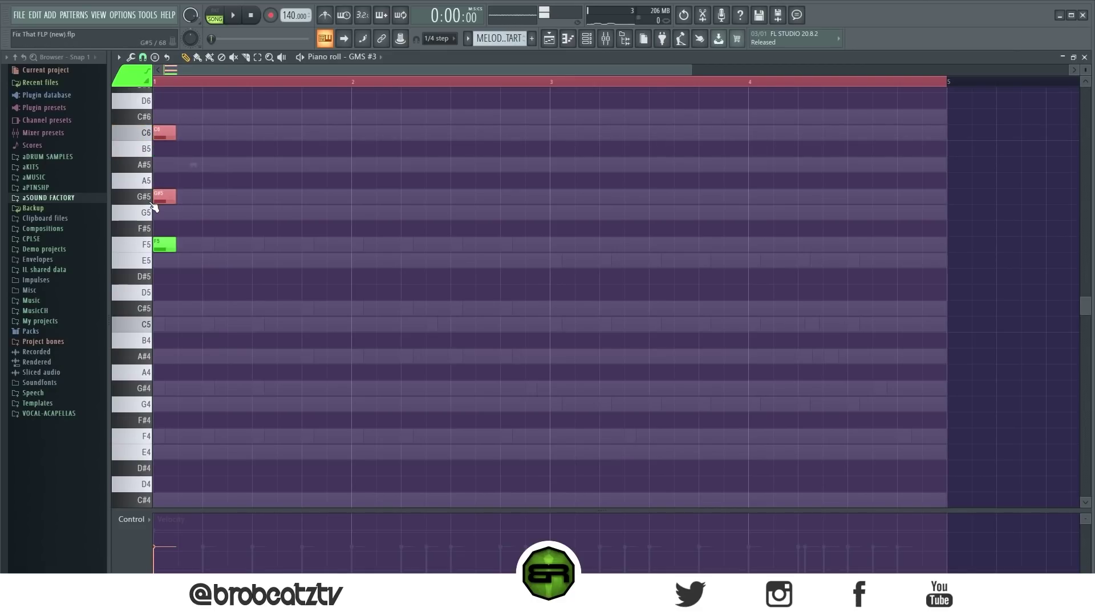
pyautogui.hotkey('ctrl', 'Down')
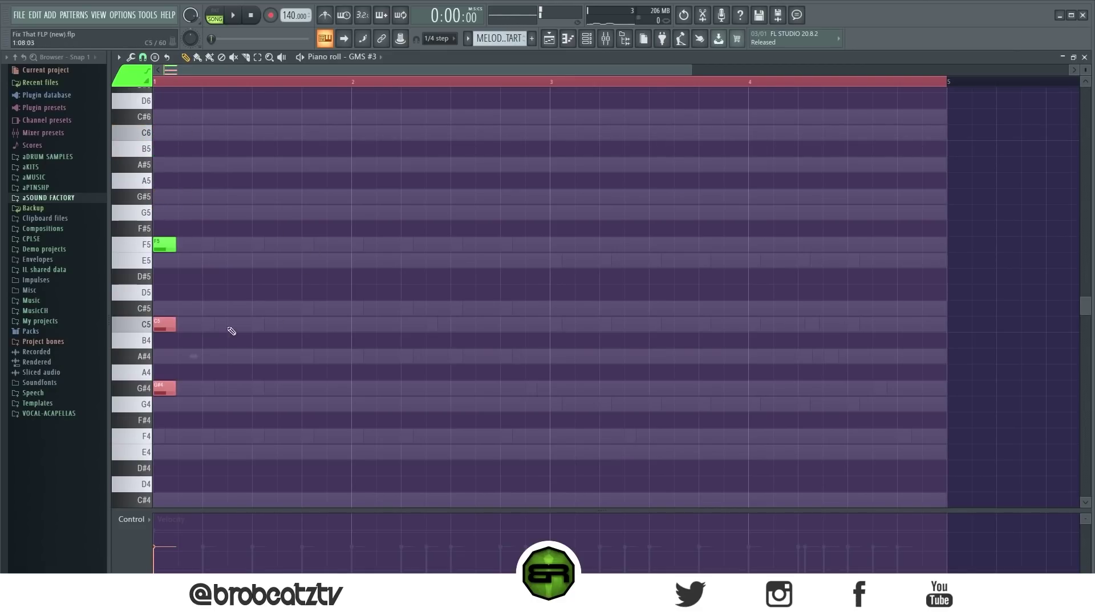
# Step: Move the C5 to beat 2 and the G#4 half a beat after it, and lengthen the F5 to one beat
pyautogui.moveTo(162, 327); pyautogui.dragTo(212, 327)
pyautogui.keyDown('ctrl'); pyautogui.click(293, 326); pyautogui.keyUp('ctrl')
pyautogui.moveTo(217, 390); pyautogui.dragTo(242, 389)
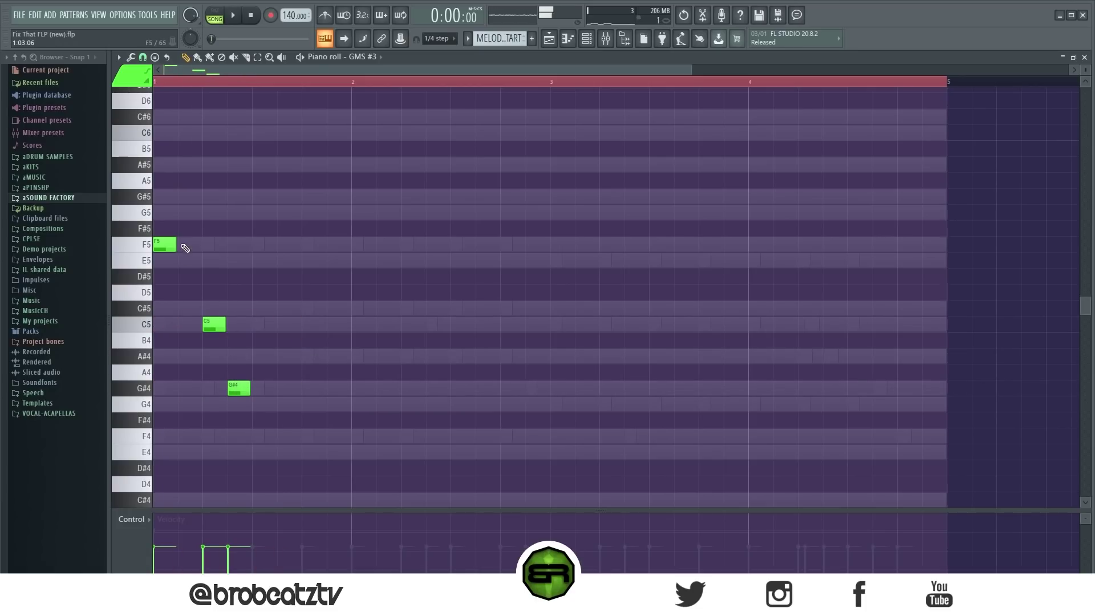
pyautogui.moveTo(175, 245); pyautogui.dragTo(201, 249)
# Step: Add a one-beat C5 on beat 3 of bar 1
pyautogui.moveTo(218, 300); pyautogui.dragTo(218, 336)
pyautogui.moveTo(264, 285); pyautogui.dragTo(300, 323)
pyautogui.click(268, 322)
# Step: Set the snap to 1/4 beat and add a quarter-beat A#4 just before beat 3 of bar 1, then audition it
pyautogui.click(142, 59)
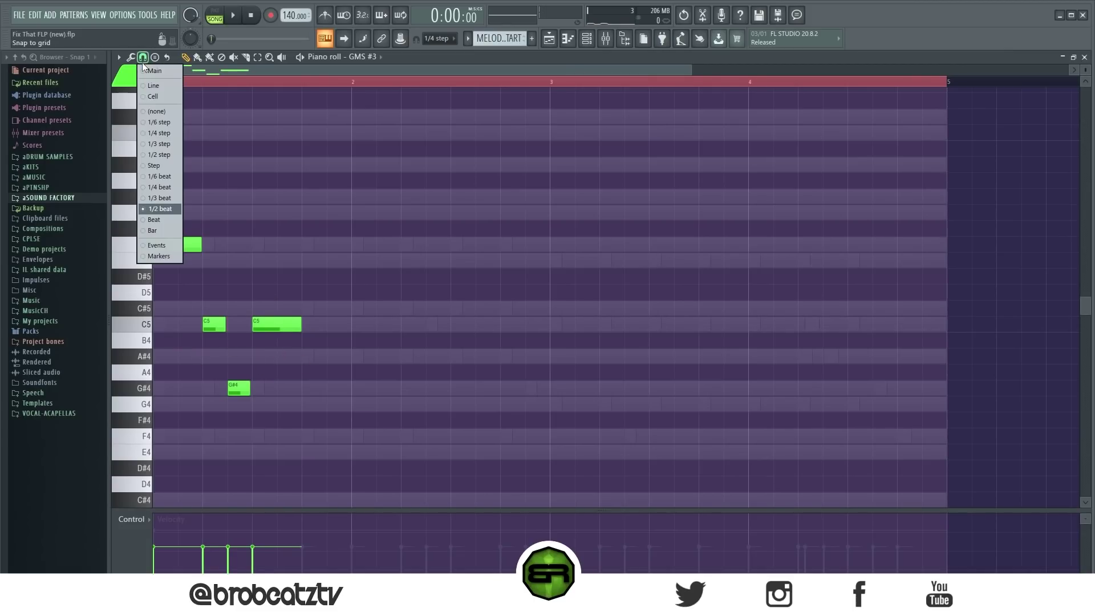
pyautogui.click(159, 190)
pyautogui.click(251, 356)
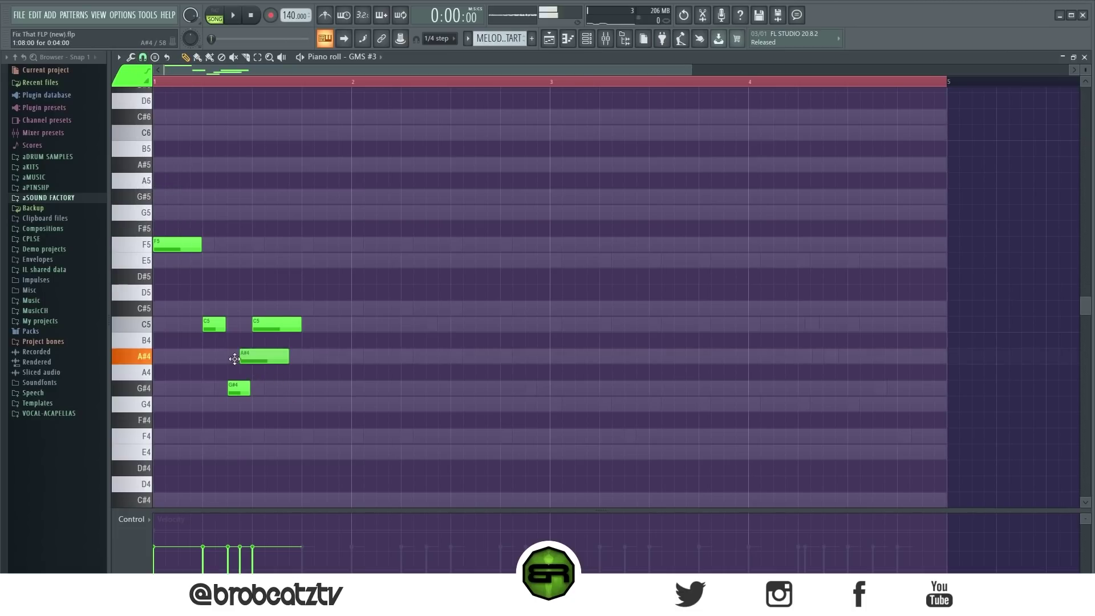
pyautogui.moveTo(280, 356); pyautogui.dragTo(252, 356)
pyautogui.press('space')
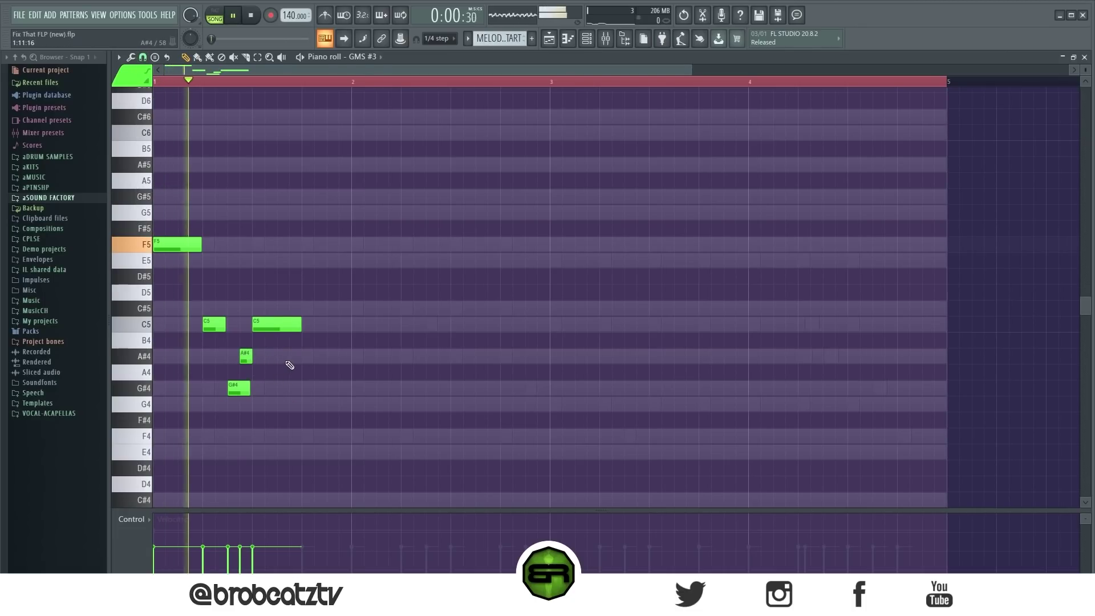
pyautogui.press('space')
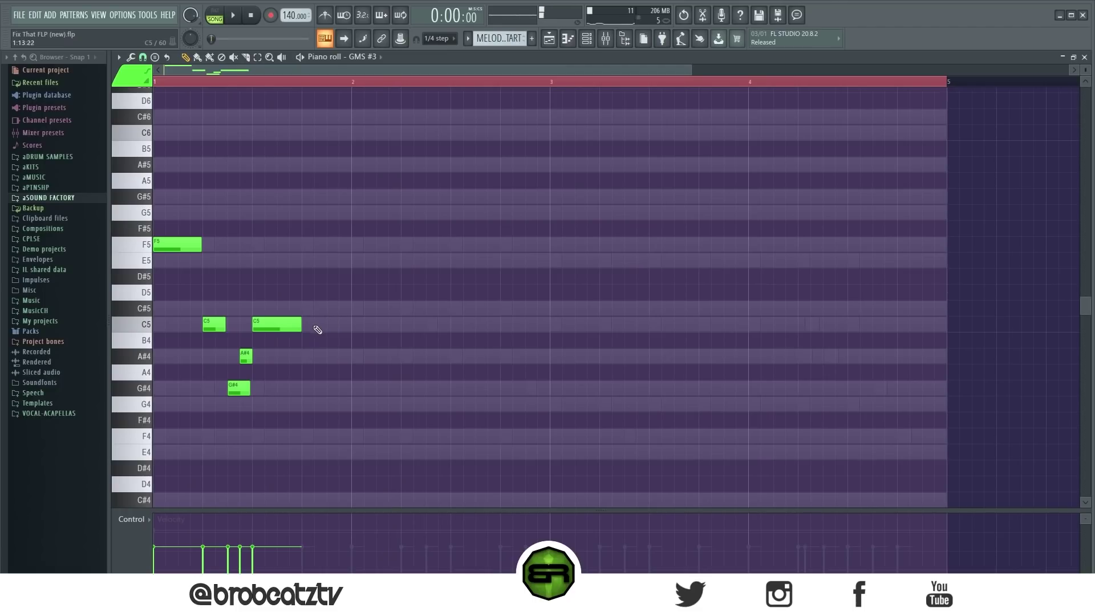
pyautogui.moveTo(176, 204); pyautogui.dragTo(376, 492)
pyautogui.click(300, 395)
pyautogui.moveTo(317, 318)
pyautogui.mouseDown()
pyautogui.moveTo(209, 333)
pyautogui.moveTo(239, 320)
pyautogui.moveTo(434, 317)
pyautogui.mouseUp()
pyautogui.press('Delete')
pyautogui.keyDown('ctrl'); pyautogui.keyDown('shift'); pyautogui.moveTo(192, 224); pyautogui.dragTo(186, 271); pyautogui.keyUp('shift'); pyautogui.keyUp('ctrl')
pyautogui.keyDown('ctrl'); pyautogui.keyDown('shift'); pyautogui.moveTo(243, 406); pyautogui.dragTo(235, 388); pyautogui.keyUp('shift'); pyautogui.keyUp('ctrl')
# Step: Add one-beat C5 notes on beats 1 and 2 of bar 3
pyautogui.moveTo(362, 300); pyautogui.dragTo(586, 325)
pyautogui.click(567, 345)
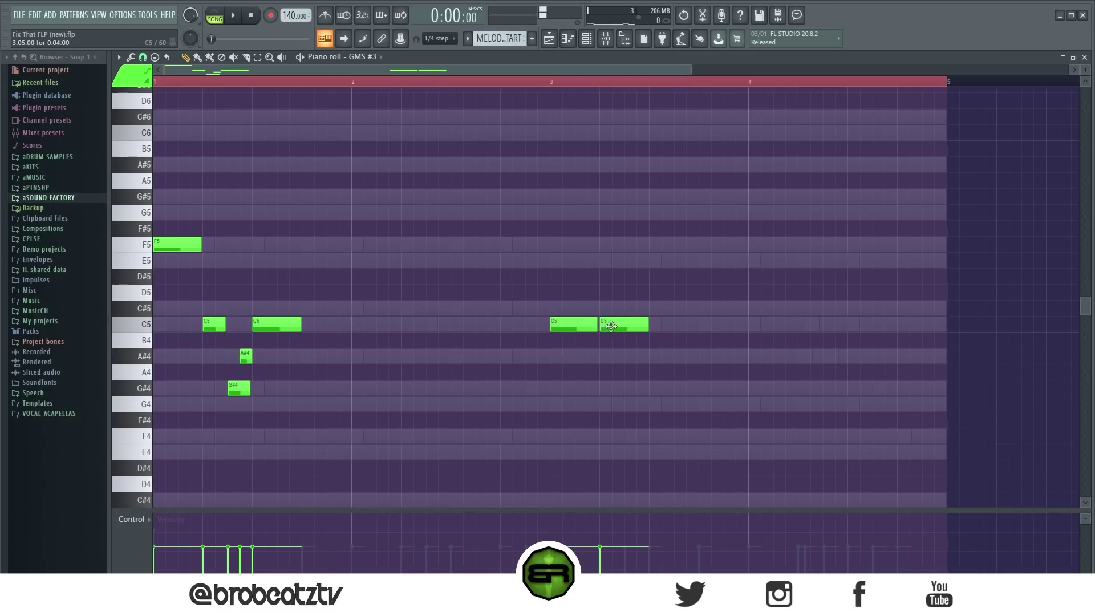
# Step: Replace the C5 on beat 2 of bar 3 with a half-beat A#4
pyautogui.moveTo(201, 317); pyautogui.dragTo(304, 419)
pyautogui.rightClick(525, 395)
pyautogui.moveTo(613, 326); pyautogui.dragTo(613, 362)
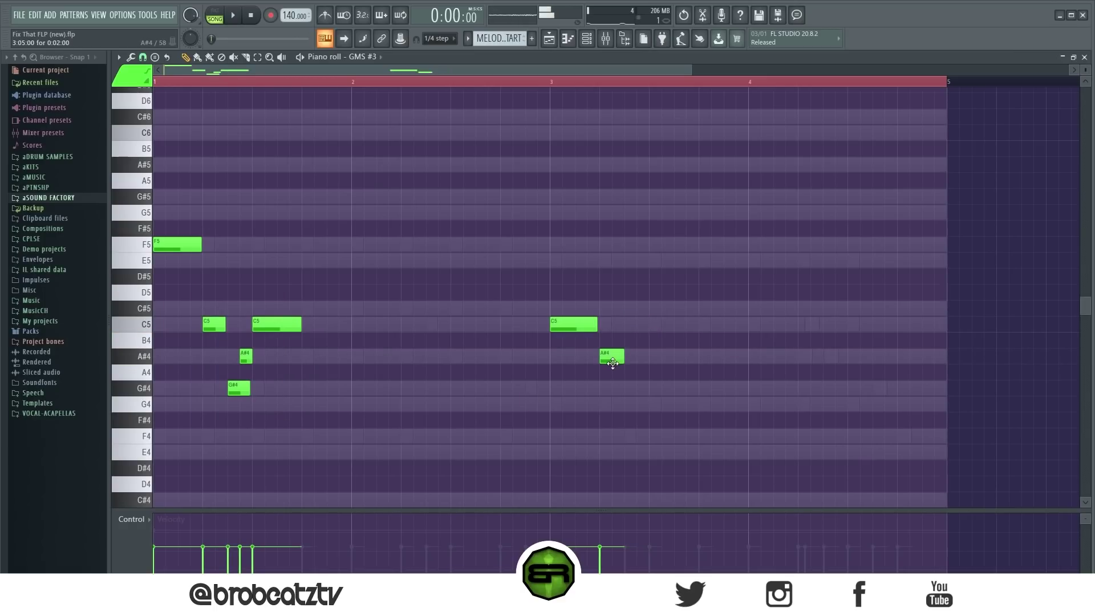
# Step: Continue bar 3 with half-beat G4 and G#4 notes leading to a one-beat A#4 on beat 3, and audition the phrase
pyautogui.click(655, 356)
pyautogui.click(630, 404)
pyautogui.click(642, 389)
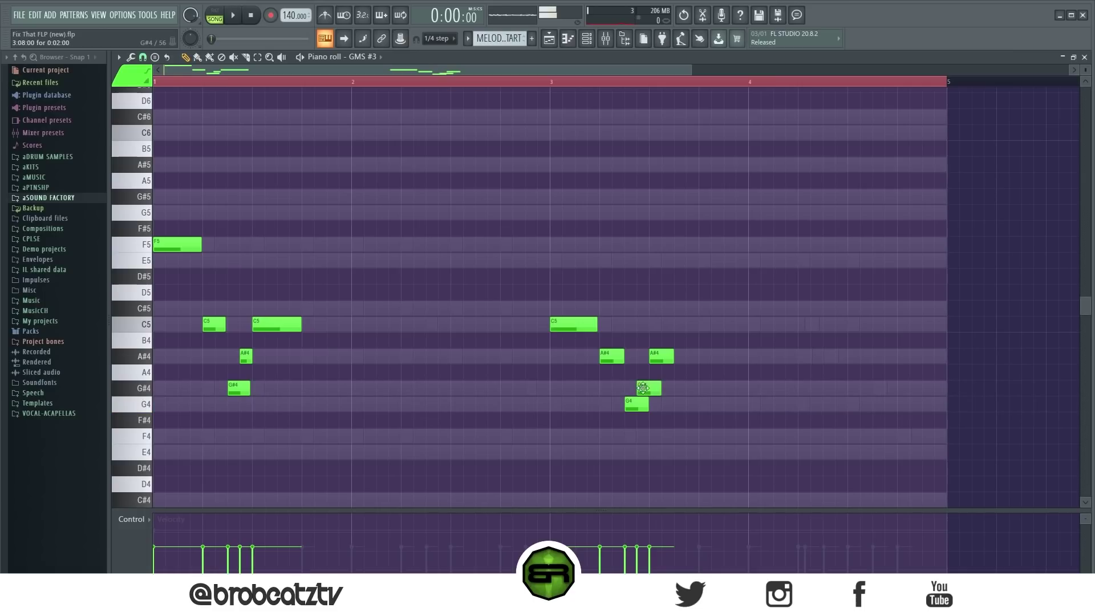
pyautogui.moveTo(684, 360); pyautogui.dragTo(692, 360)
pyautogui.press('space')
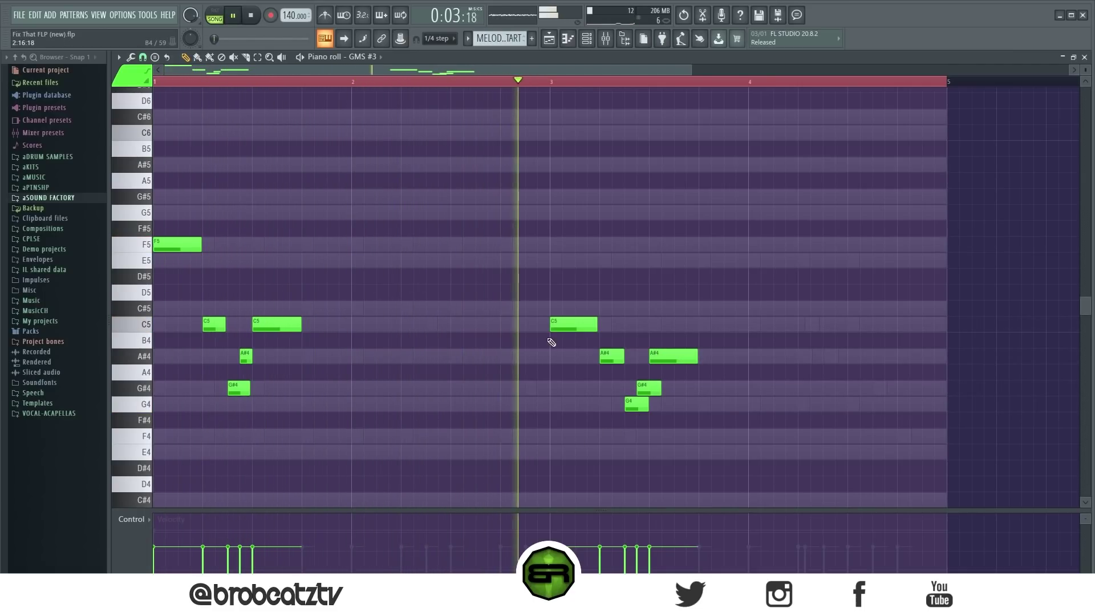
pyautogui.press('space')
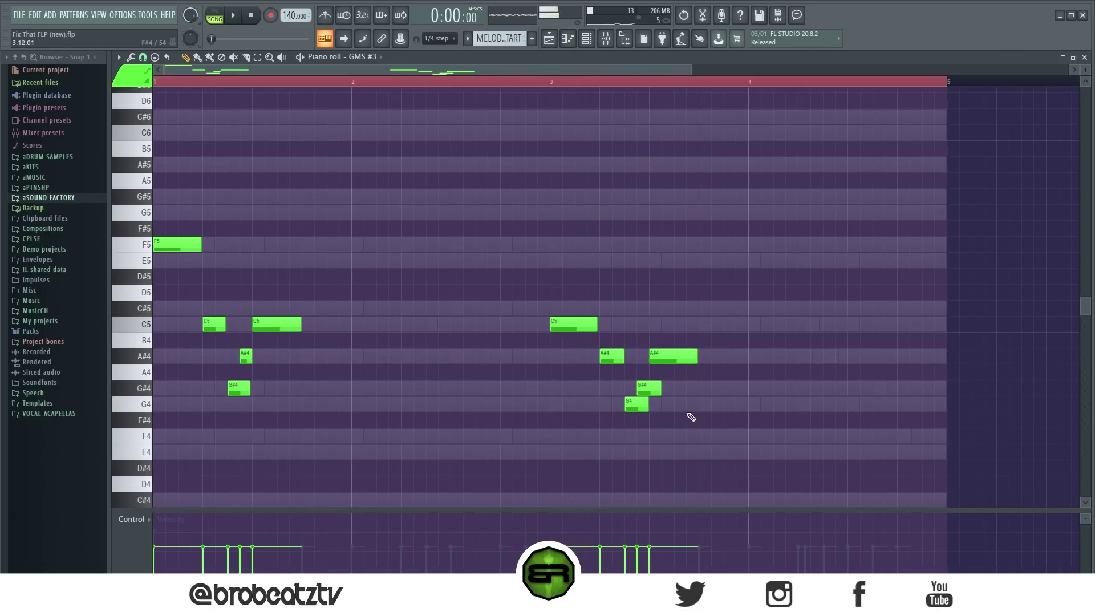
# Step: Add a closing run from beat 3 of bar 4 using half-beat A#4, C5 and A#4 notes followed by G4 and G#4
pyautogui.moveTo(613, 356); pyautogui.dragTo(849, 358)
pyautogui.moveTo(772, 205); pyautogui.dragTo(155, 476)
pyautogui.keyDown('ctrl'); pyautogui.click(849, 309); pyautogui.keyUp('ctrl')
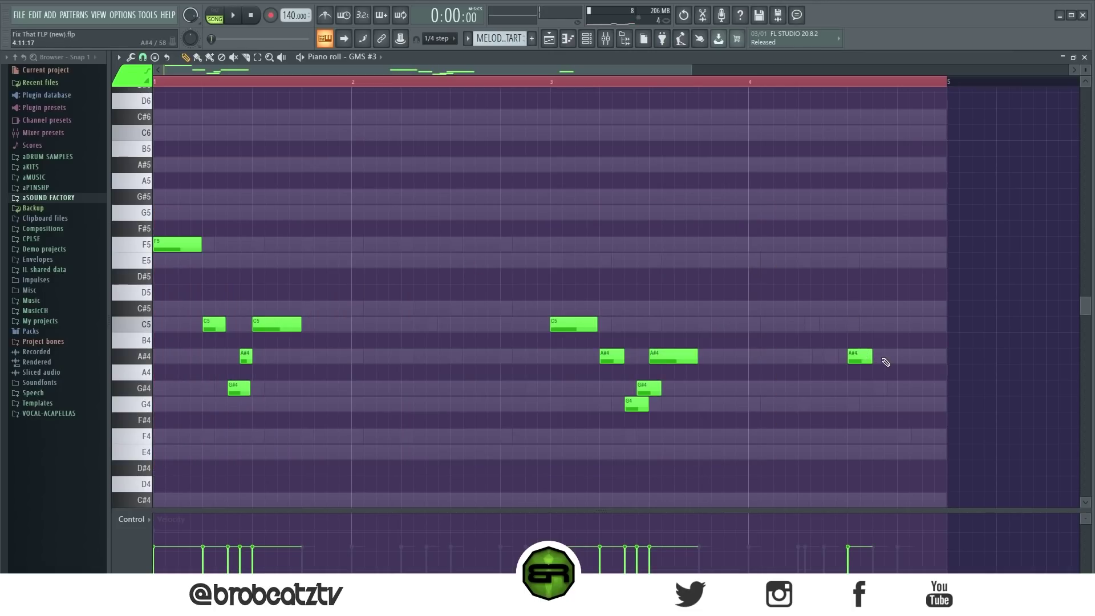
pyautogui.click(862, 323)
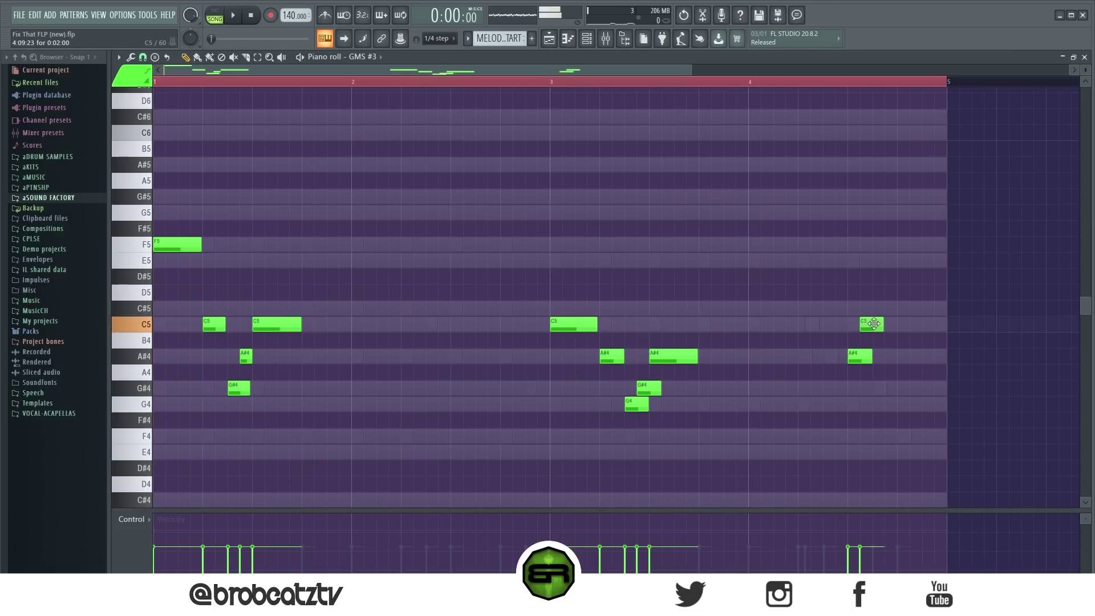
pyautogui.click(888, 357)
pyautogui.moveTo(901, 357); pyautogui.dragTo(891, 357)
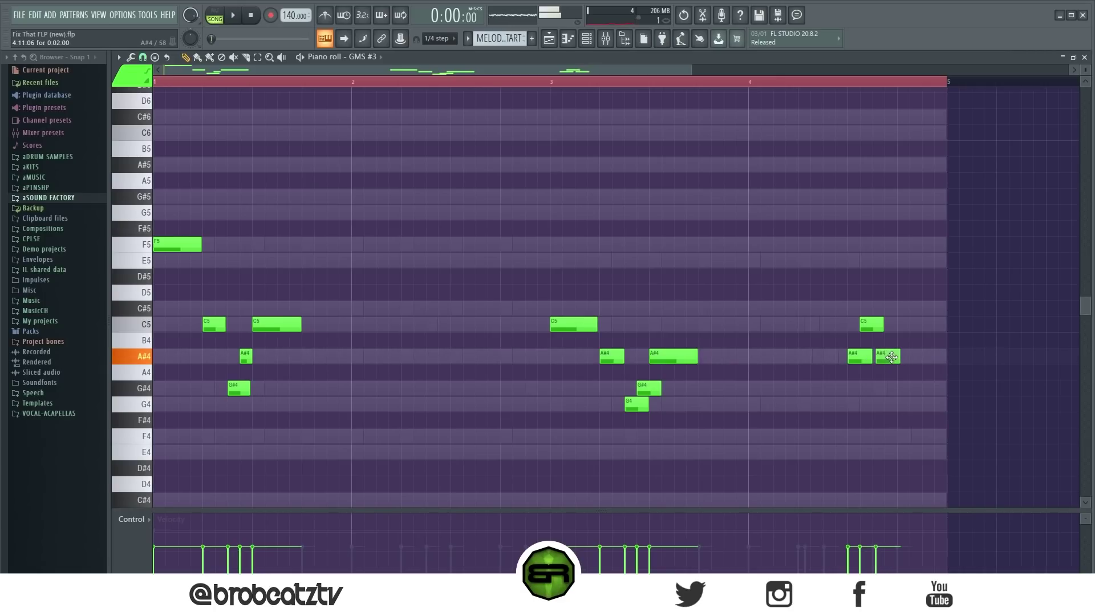
pyautogui.click(900, 404)
pyautogui.click(930, 387)
pyautogui.press('space')
# Step: Copy the first F3, A#3 and G3 and the C4 root notes from the GMS #2 chords into the 808 channel
pyautogui.click(744, 82)
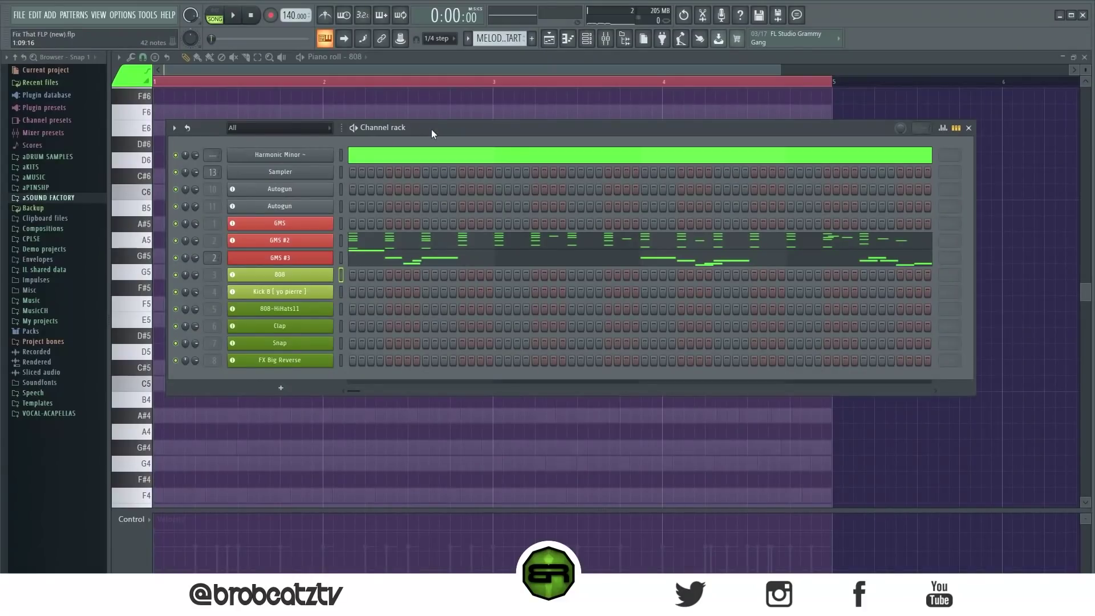
pyautogui.click(401, 239)
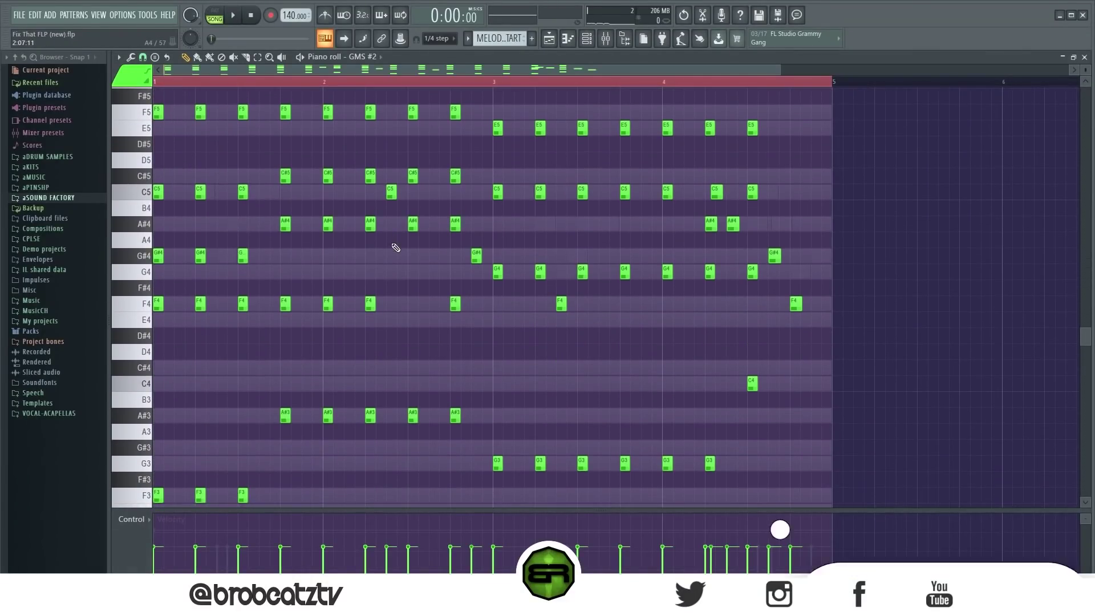
pyautogui.moveTo(786, 278); pyautogui.dragTo(713, 296)
pyautogui.moveTo(508, 374); pyautogui.dragTo(506, 375)
pyautogui.click(285, 319)
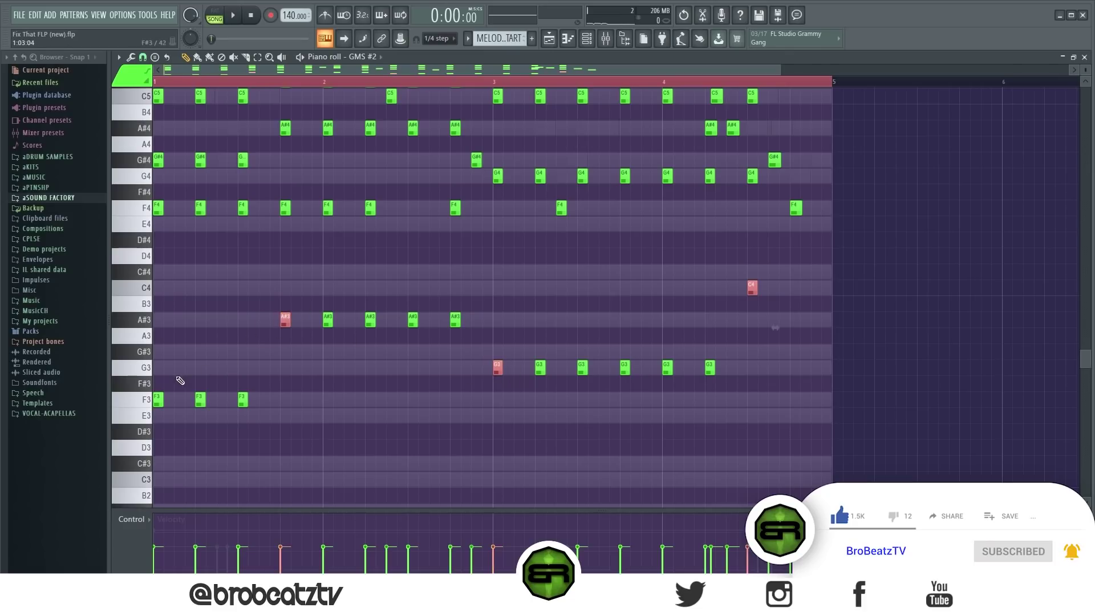
pyautogui.click(158, 399)
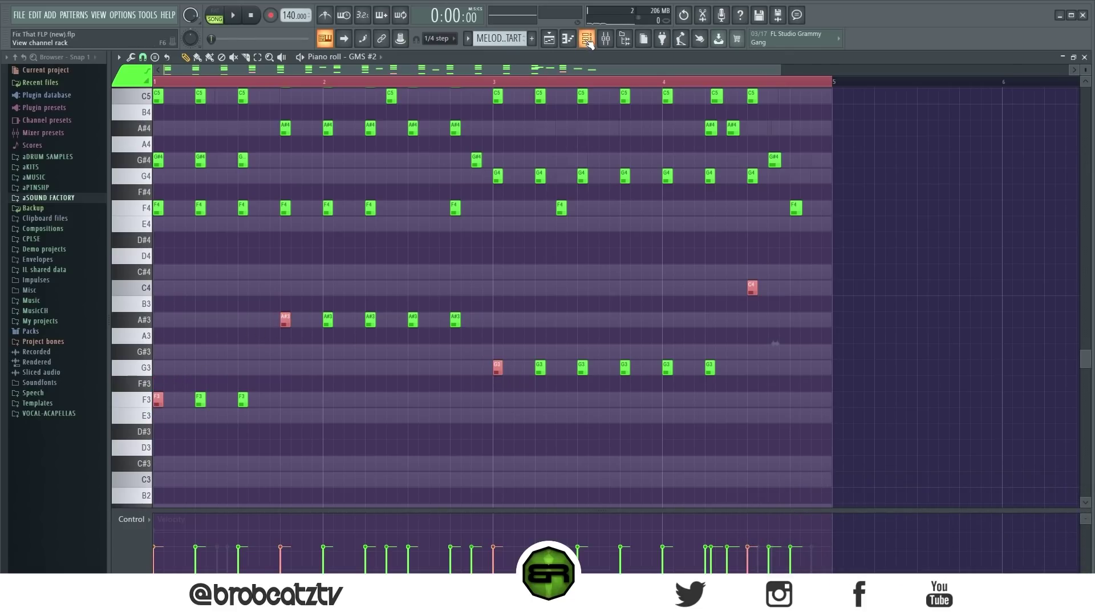
pyautogui.click(586, 38)
pyautogui.rightClick(299, 273)
pyautogui.click(347, 275)
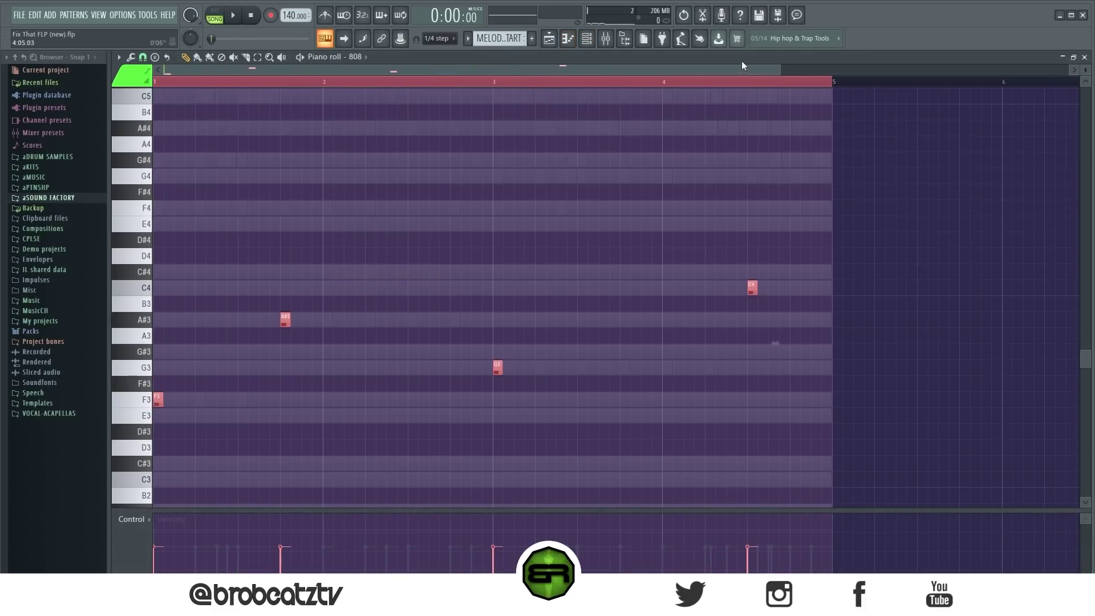
pyautogui.moveTo(780, 66); pyautogui.dragTo(655, 113)
pyautogui.click(509, 351)
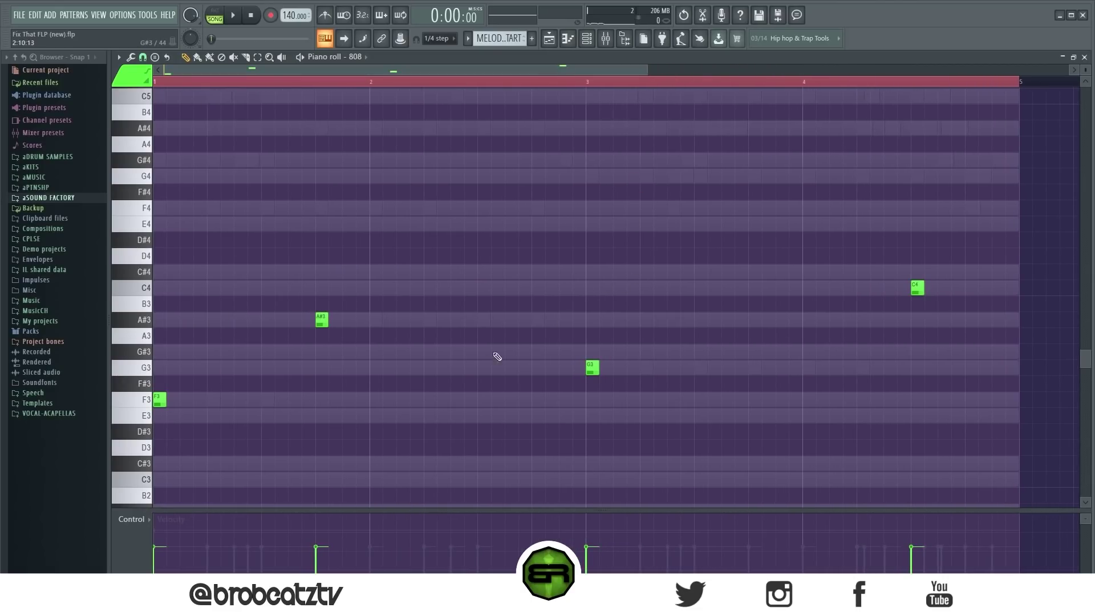
# Step: Raise all four 808 notes by two octaves and extend each one to the start of the next, auditioning the result
pyautogui.hotkey('ctrl', 'a')
pyautogui.hotkey('ctrl', 'Up')
pyautogui.hotkey('ctrl', 'Up')
pyautogui.scroll(5, 353, 400)
pyautogui.scroll(2, 383, 398)
pyautogui.press('space')
pyautogui.press('space')
pyautogui.hotkey('ctrl', 'l')
pyautogui.press('space')
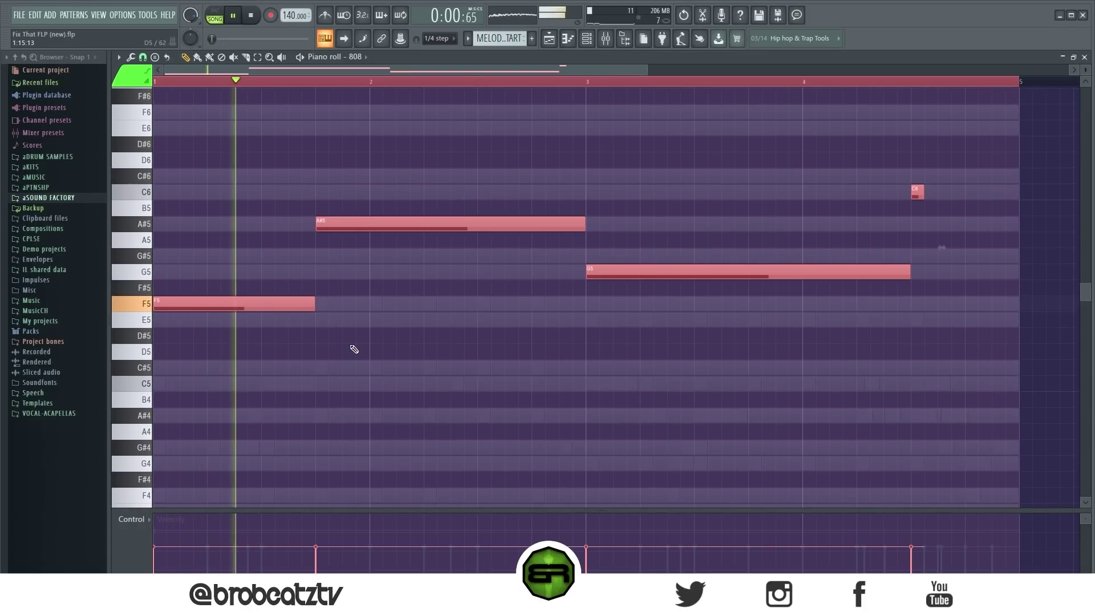
# Step: Lower the 808's A#5 note by one octave to A#4 and audition the bass line
pyautogui.hotkey('ctrl', 'd')
pyautogui.keyDown('ctrl'); pyautogui.click(407, 222); pyautogui.keyUp('ctrl')
pyautogui.press('space')
pyautogui.press('space')
pyautogui.hotkey('ctrl', 'Down')
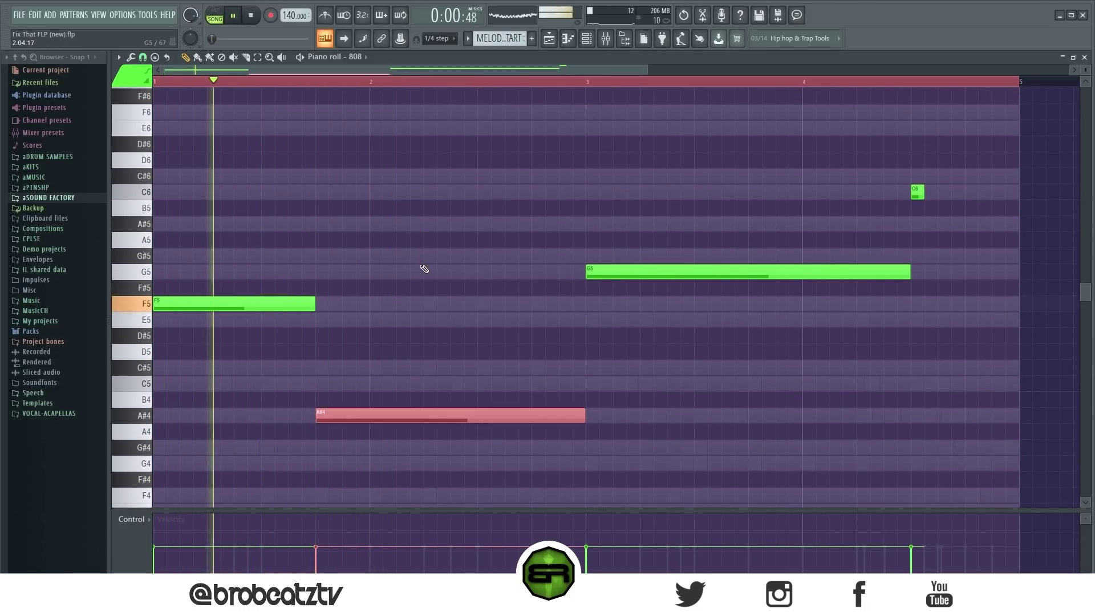
pyautogui.hotkey('ctrl', 'd')
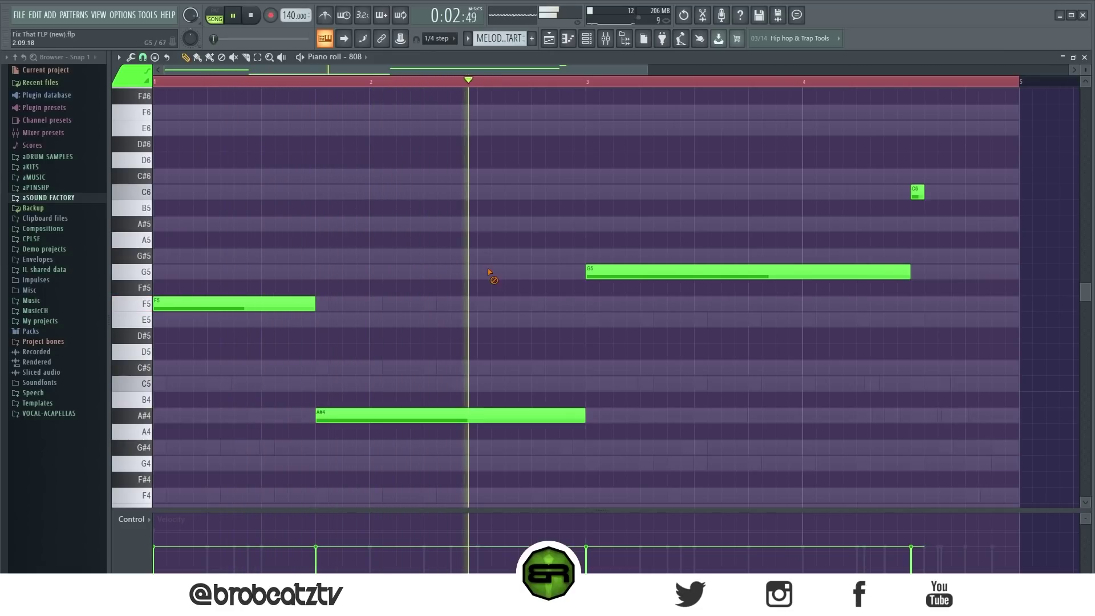
pyautogui.press('space')
# Step: Shorten the G5 to three beats and follow it with a C5 lasting until the end of bar 4
pyautogui.moveTo(908, 272); pyautogui.dragTo(748, 272)
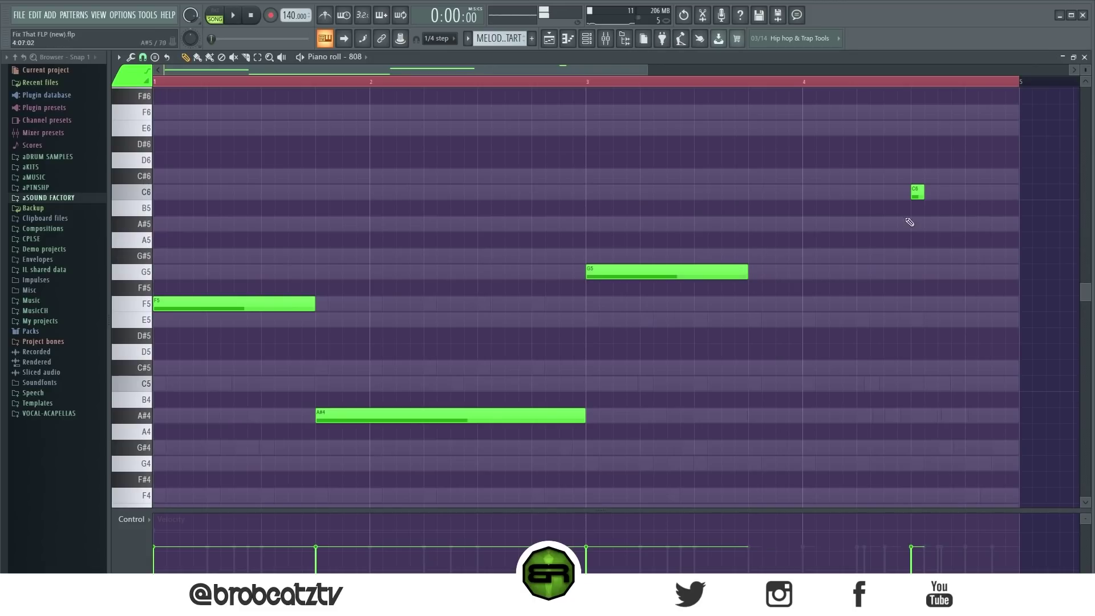
pyautogui.moveTo(917, 195); pyautogui.dragTo(971, 214)
pyautogui.hotkey('ctrl', 'Down')
pyautogui.press('space')
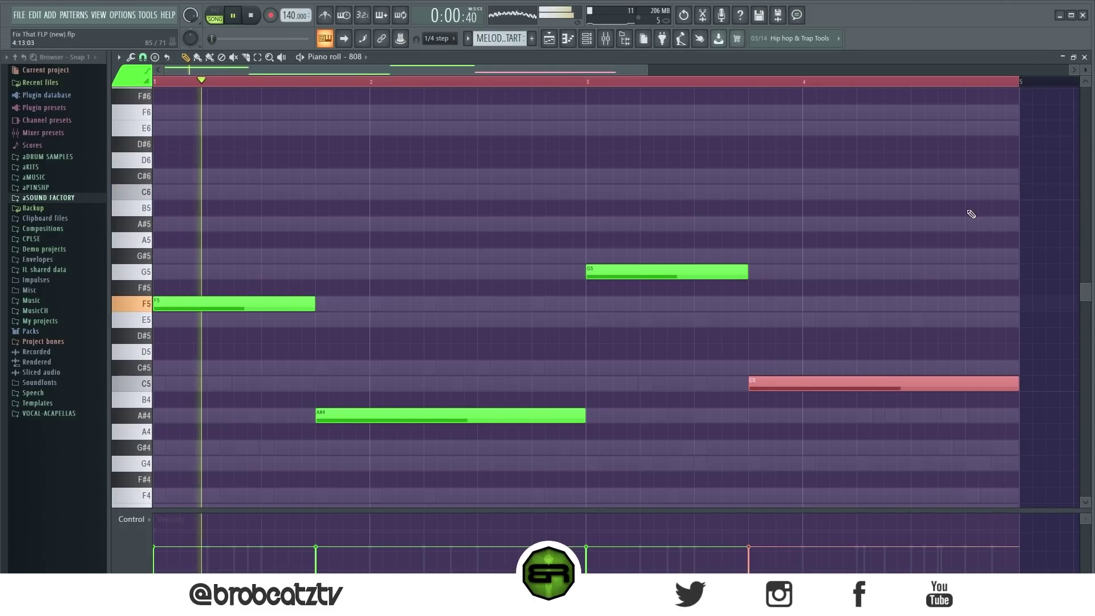
# Step: Raise the velocity of all 808 notes to maximum
pyautogui.hotkey('ctrl', 'a')
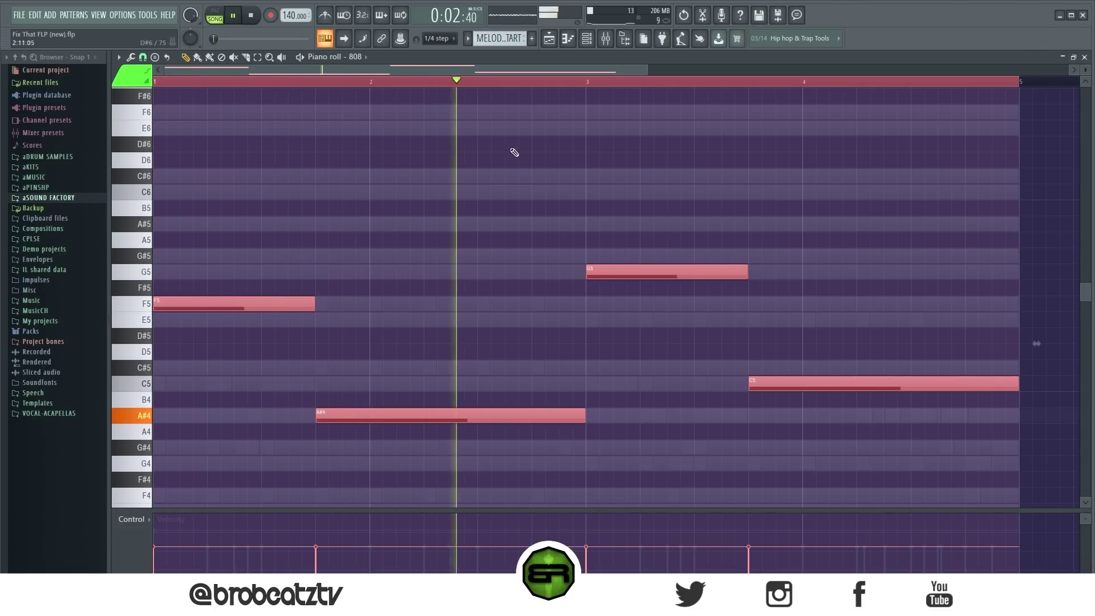
pyautogui.scroll(5, 511, 176)
pyautogui.keyDown('alt'); pyautogui.scroll(4, 513, 179); pyautogui.keyUp('alt')
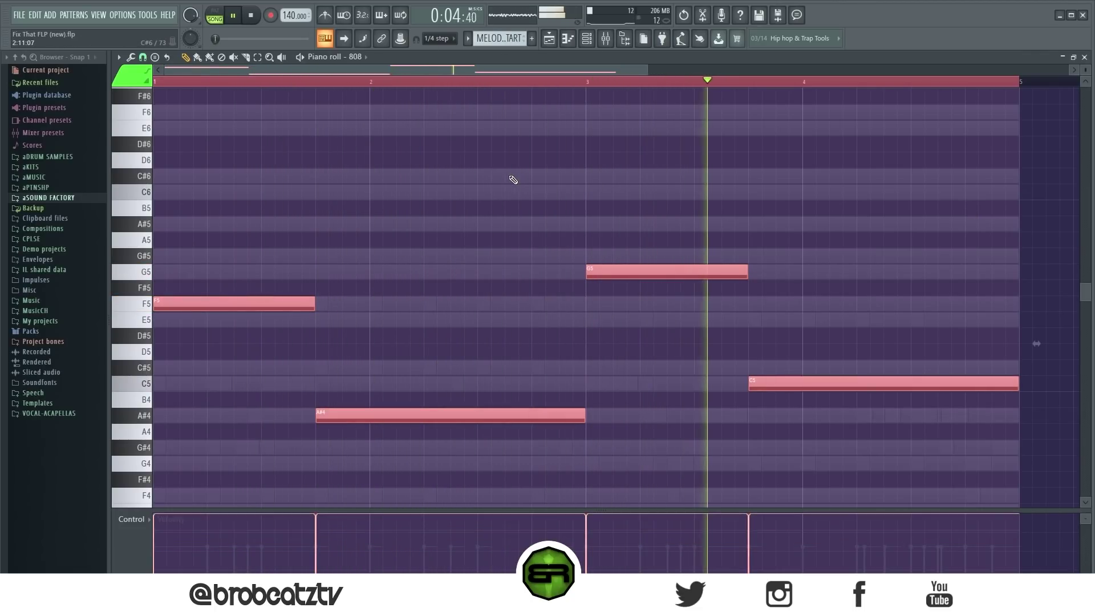
pyautogui.press('space')
pyautogui.hotkey('ctrl', 'd')
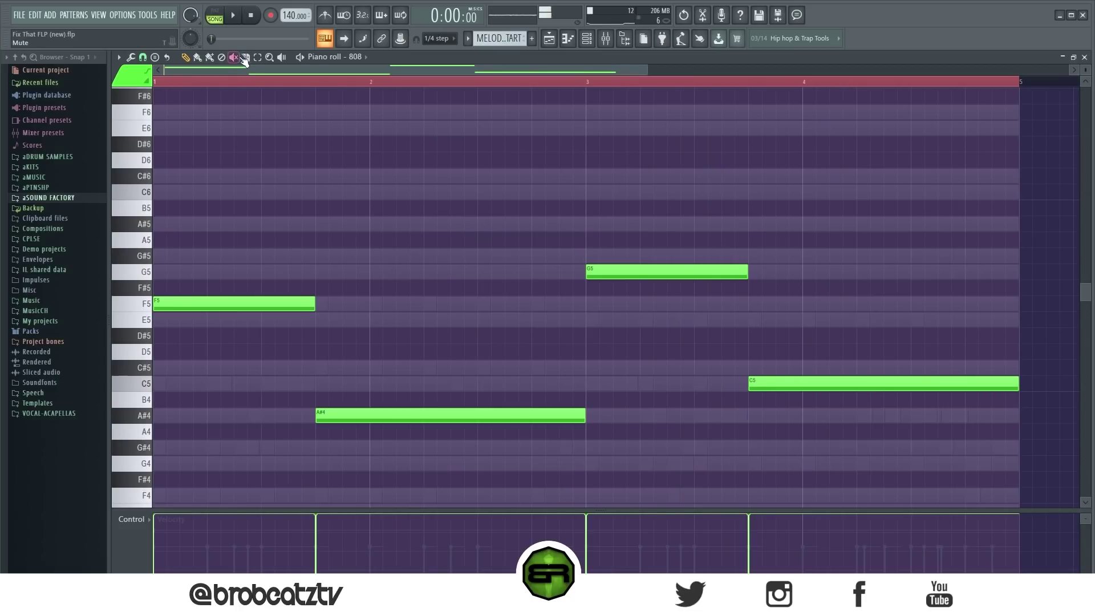
# Step: Slice the F5 and G5 notes in half, and slice the A#4 and C5 notes at beat 3 of bars 2 and 4
pyautogui.moveTo(242, 271); pyautogui.dragTo(250, 333)
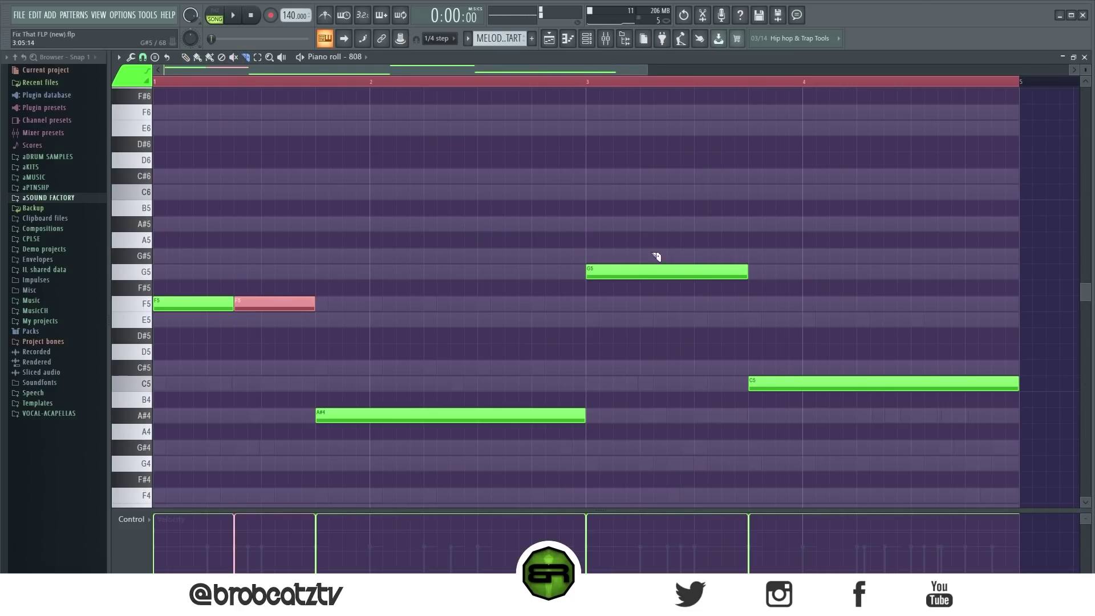
pyautogui.moveTo(676, 293); pyautogui.dragTo(677, 295)
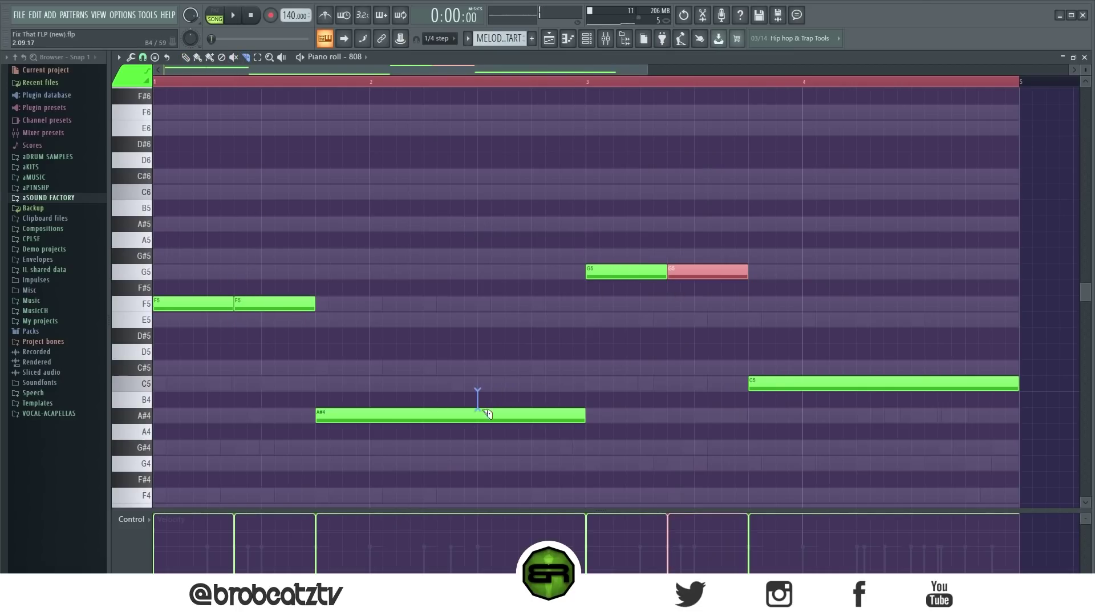
pyautogui.moveTo(485, 412); pyautogui.dragTo(487, 422)
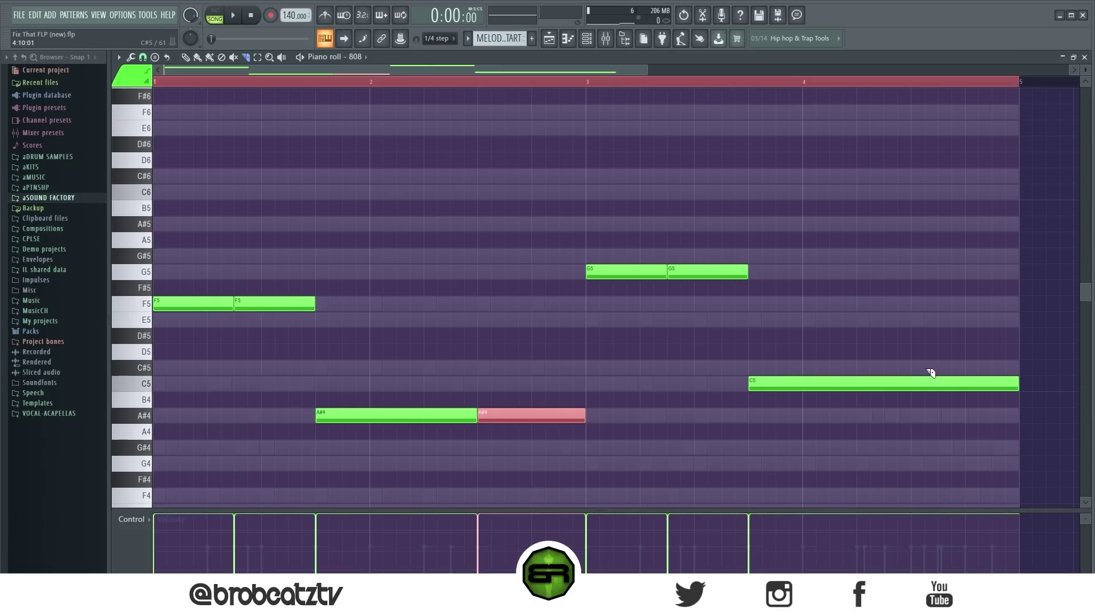
pyautogui.moveTo(929, 406); pyautogui.dragTo(929, 403)
pyautogui.hotkey('ctrl', 'z')
pyautogui.moveTo(918, 362); pyautogui.dragTo(919, 401)
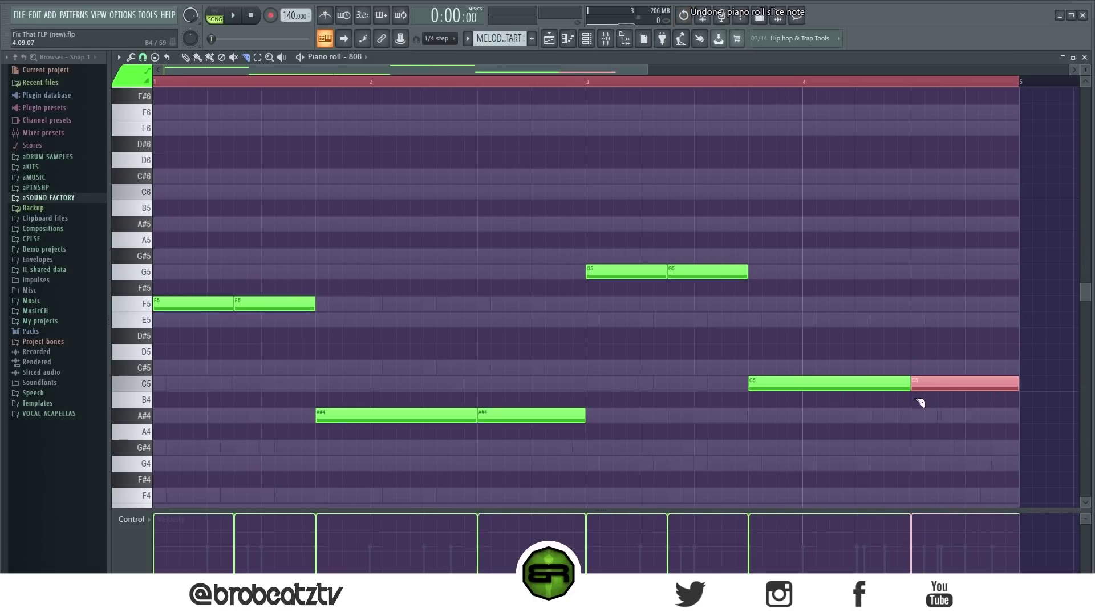
pyautogui.hotkey('ctrl', 'd')
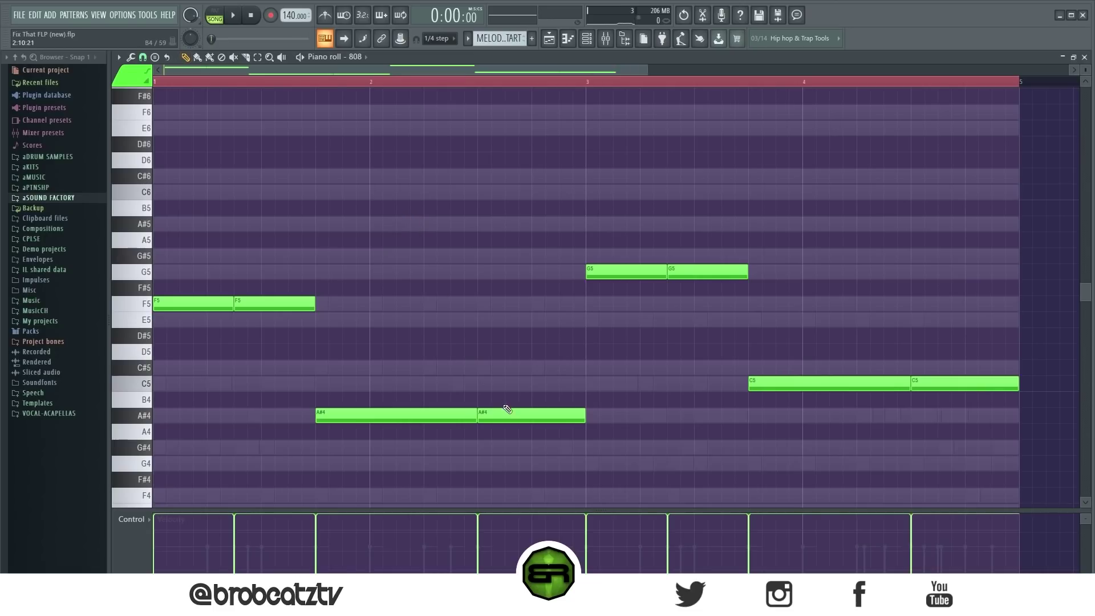
# Step: Shorten the first A#4 to two beats, the second A#4 to three quarters of a beat, and the last C5 to half a beat
pyautogui.moveTo(582, 418); pyautogui.dragTo(507, 423)
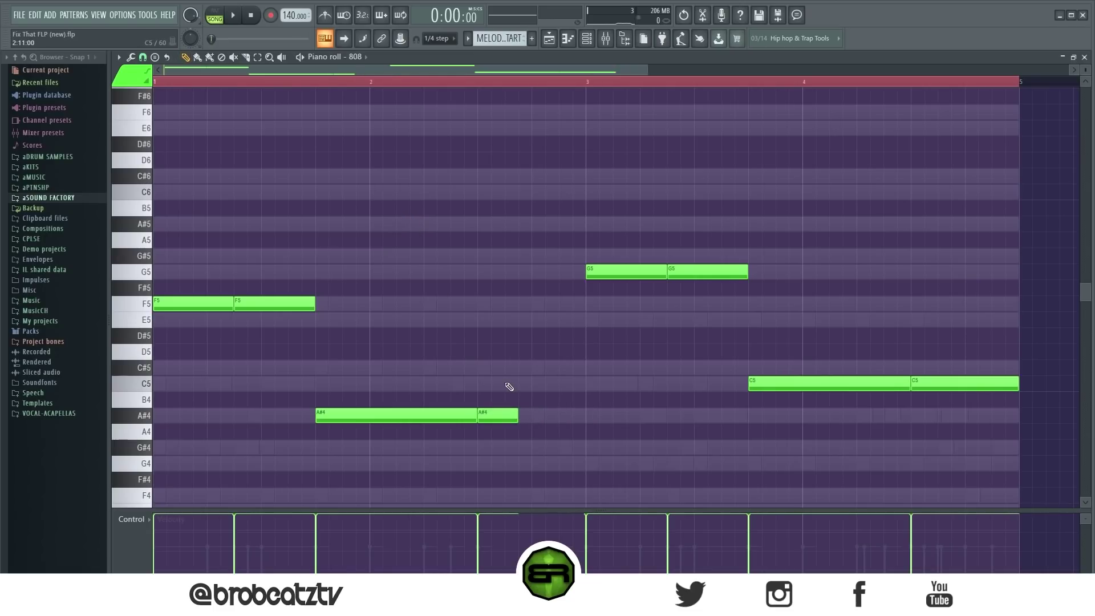
pyautogui.moveTo(1013, 390); pyautogui.dragTo(929, 399)
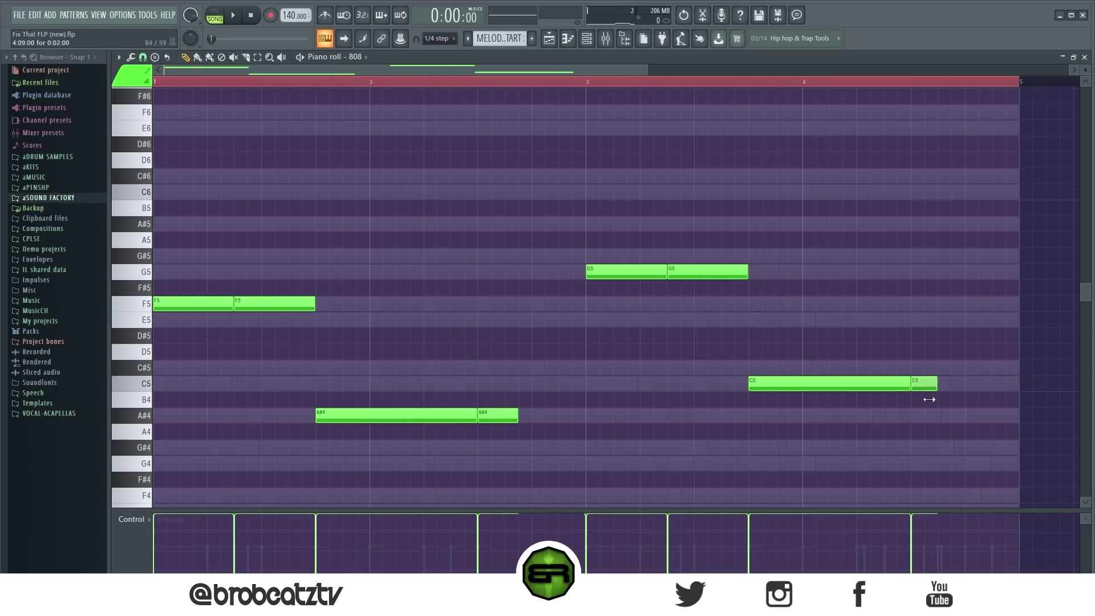
pyautogui.moveTo(467, 415); pyautogui.dragTo(423, 417)
# Step: Fill the gap between the two A#4 notes with a one-beat A#4 and chop it with the Default chopper pattern
pyautogui.click(429, 418)
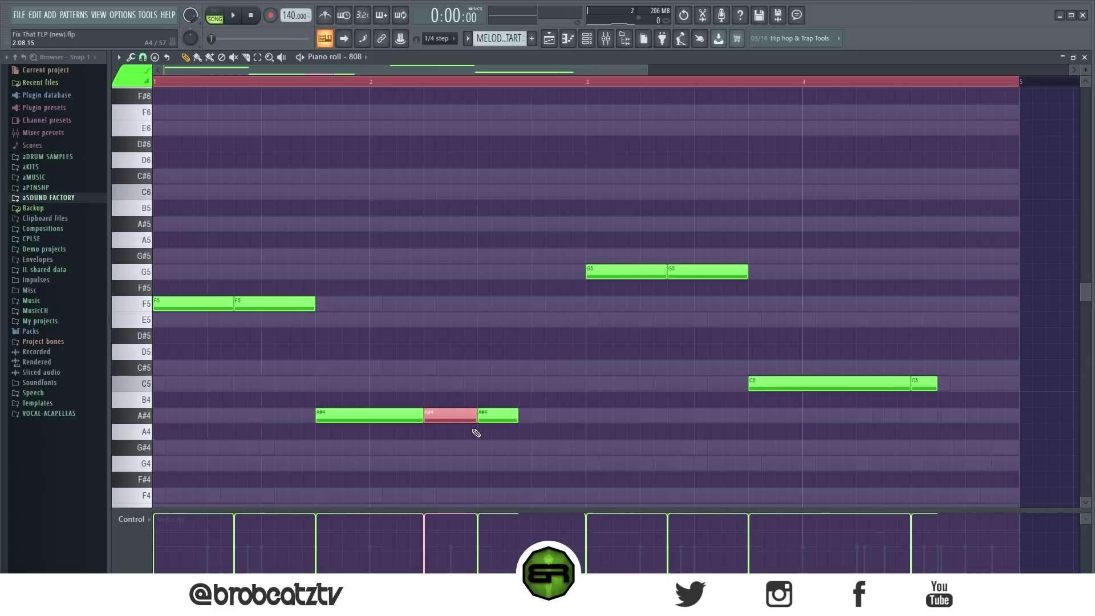
pyautogui.hotkey('alt', 'u')
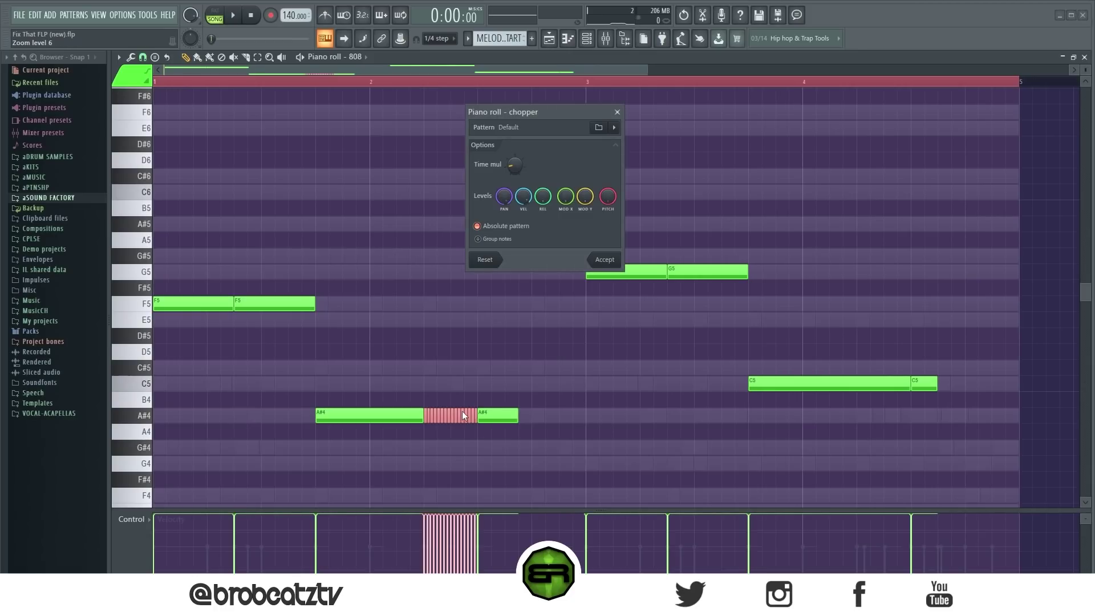
pyautogui.click(605, 260)
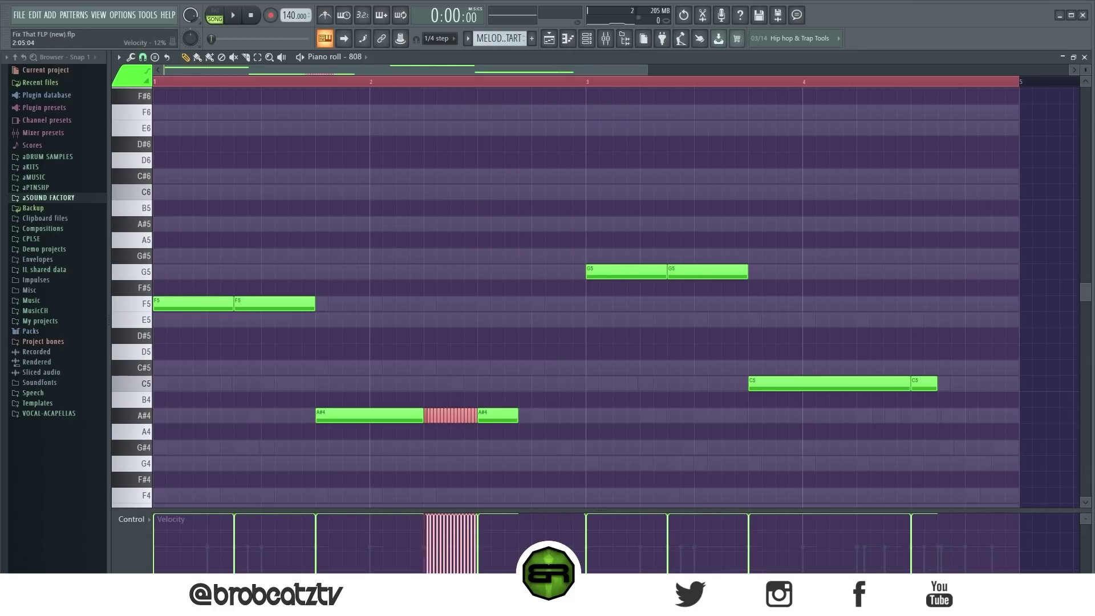
# Step: Ramp the chopped notes' velocities upward, delete the first half of the roll, and audition it
pyautogui.moveTo(425, 571); pyautogui.dragTo(466, 566)
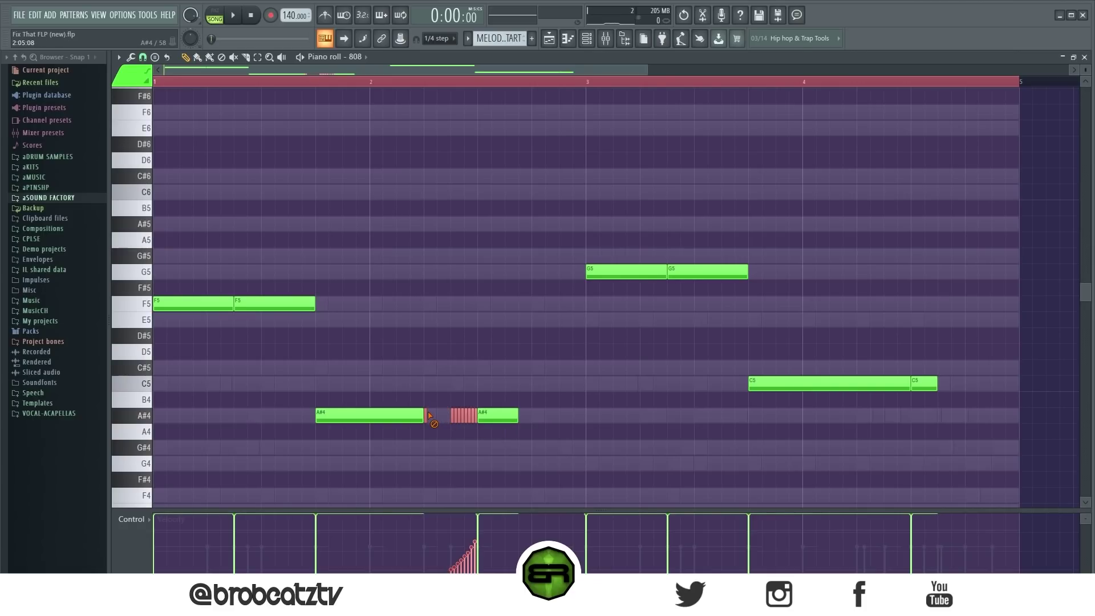
pyautogui.press('space')
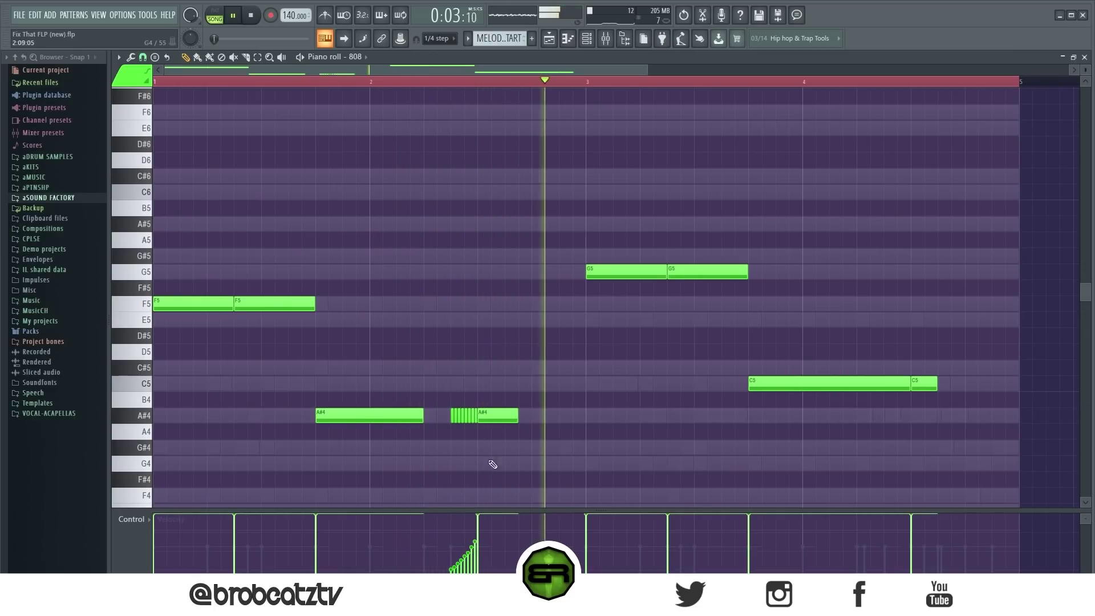
pyautogui.press('space')
# Step: Add a three-quarter-beat A#5 starting half a beat before bar 3 in the 808 line during playback
pyautogui.press('space')
pyautogui.click(561, 415)
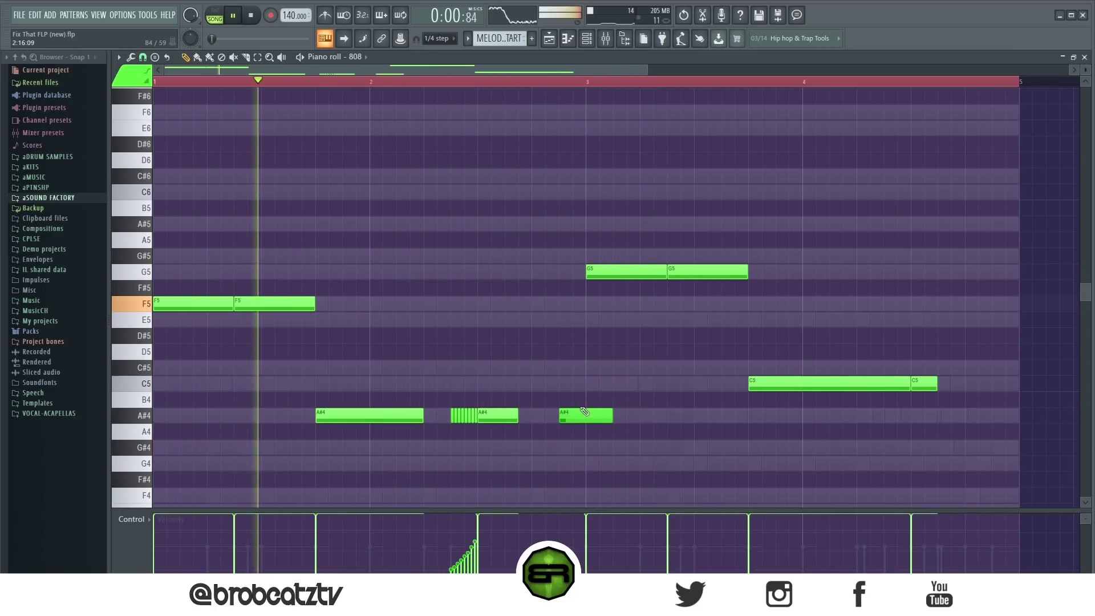
pyautogui.rightClick(583, 416)
pyautogui.click(560, 416)
pyautogui.hotkey('ctrl', 'Up')
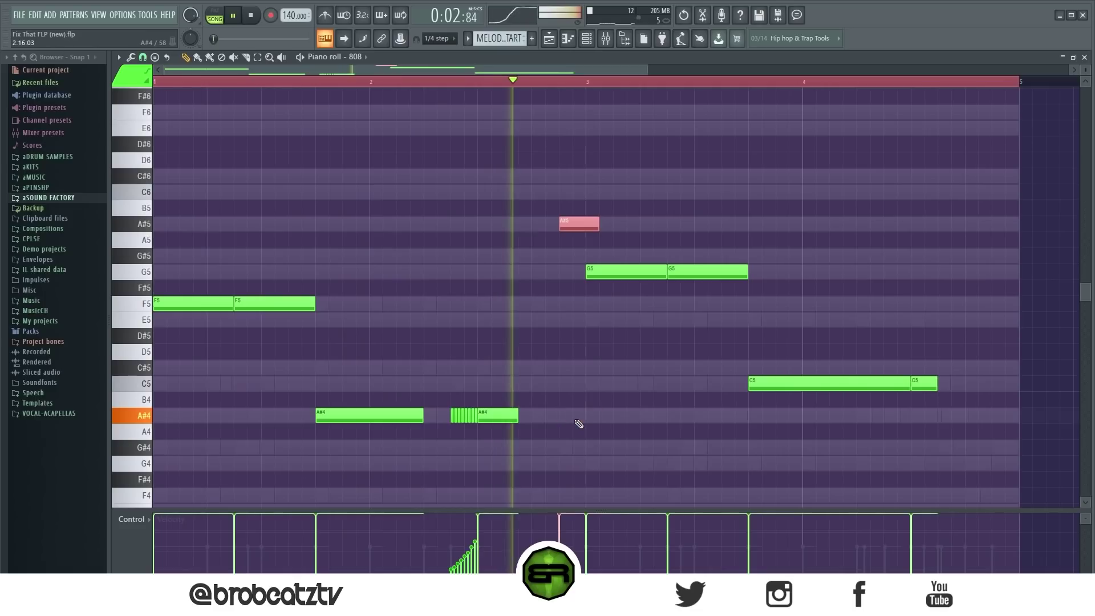
# Step: Shorten the A#5 to half a beat and the second G5 to one beat in the 808 line
pyautogui.keyDown('ctrl'); pyautogui.click(576, 424); pyautogui.keyUp('ctrl')
pyautogui.moveTo(598, 225); pyautogui.dragTo(586, 225)
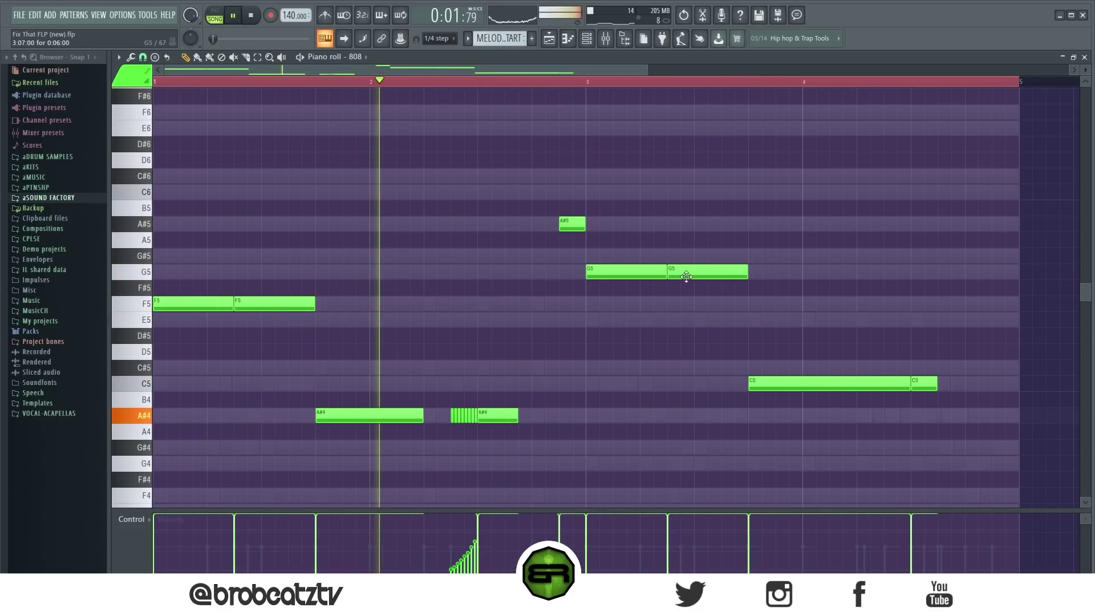
pyautogui.moveTo(744, 269); pyautogui.dragTo(719, 271)
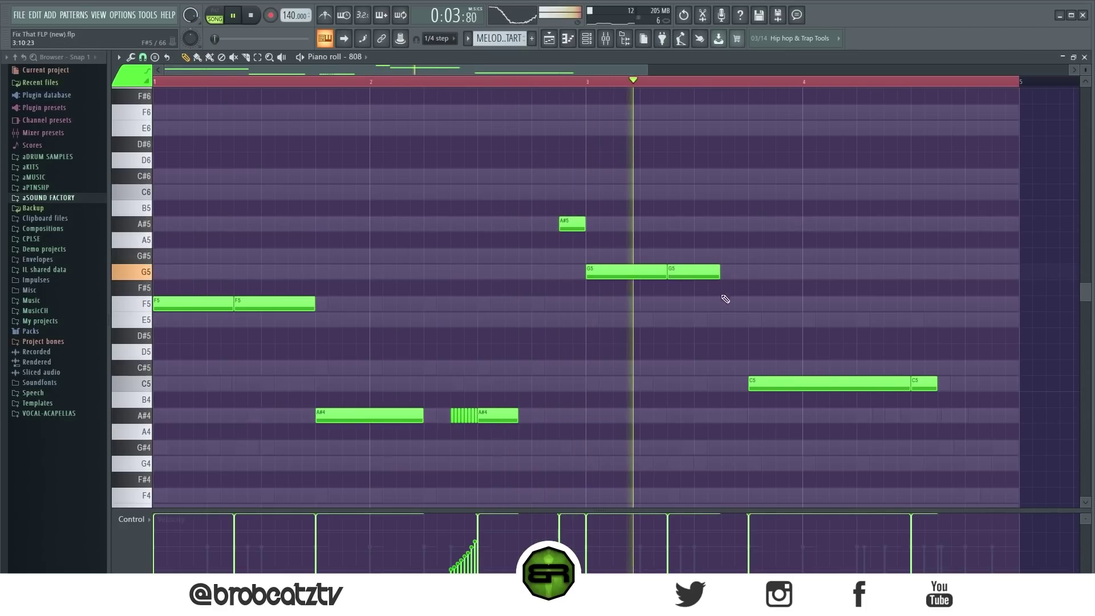
# Step: Cut the long C5 on beat 4 of bar 3 to half a beat and add a half-beat C5 directly after it
pyautogui.press('space')
pyautogui.moveTo(908, 383); pyautogui.dragTo(790, 387)
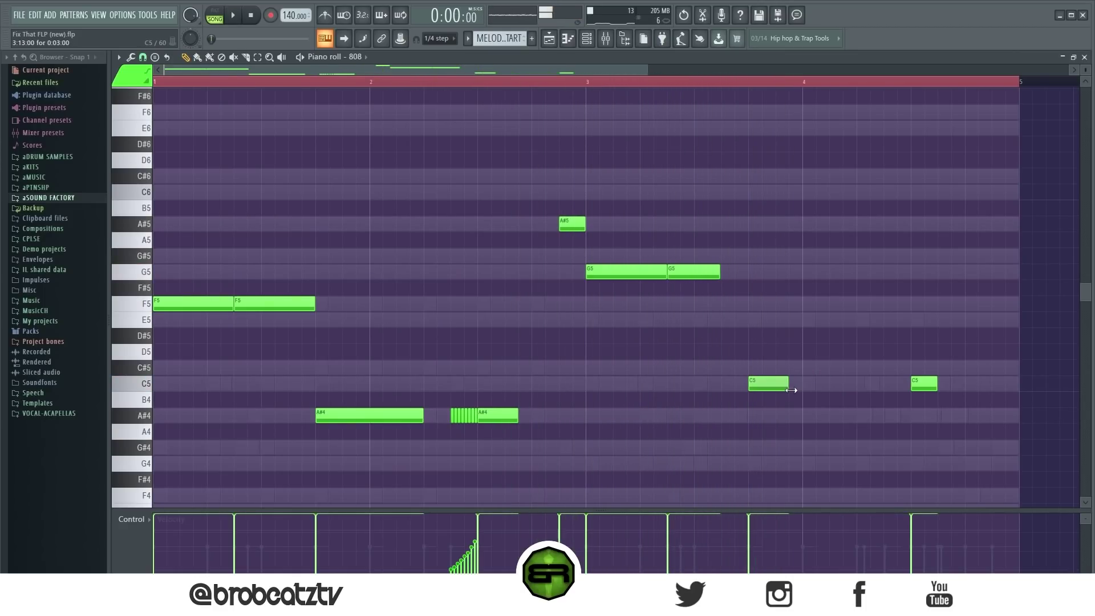
pyautogui.click(790, 385)
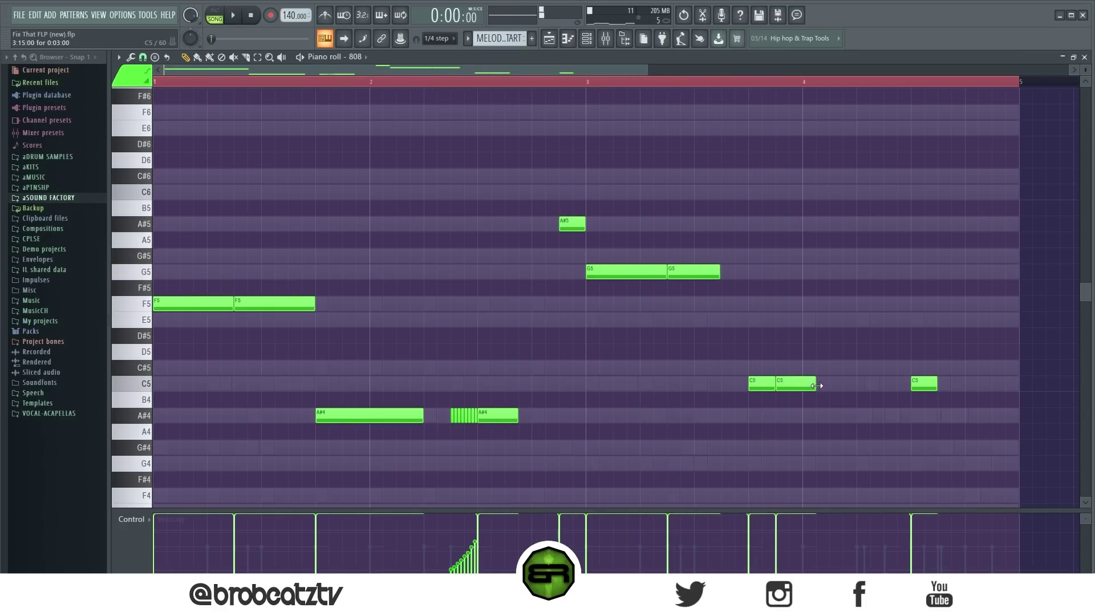
# Step: Add a C6 slide note about a third of a beat long over the first C5 in bar 3 and audition it
pyautogui.moveTo(758, 373); pyautogui.dragTo(757, 370)
pyautogui.hotkey('ctrl', 'Up')
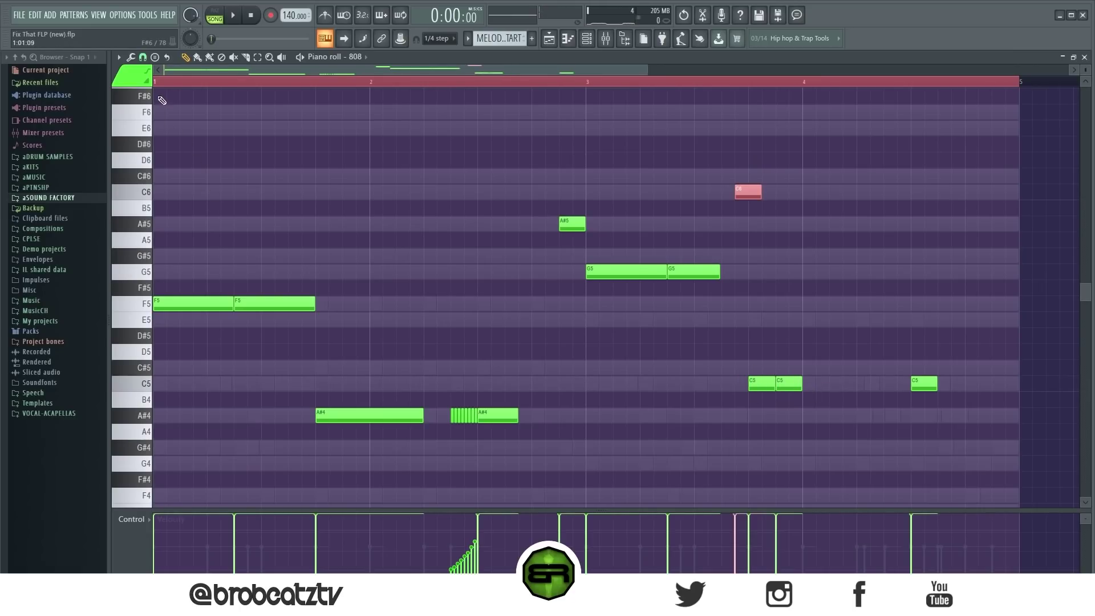
pyautogui.rightClick(754, 196)
pyautogui.click(756, 193)
pyautogui.moveTo(764, 193); pyautogui.dragTo(770, 193)
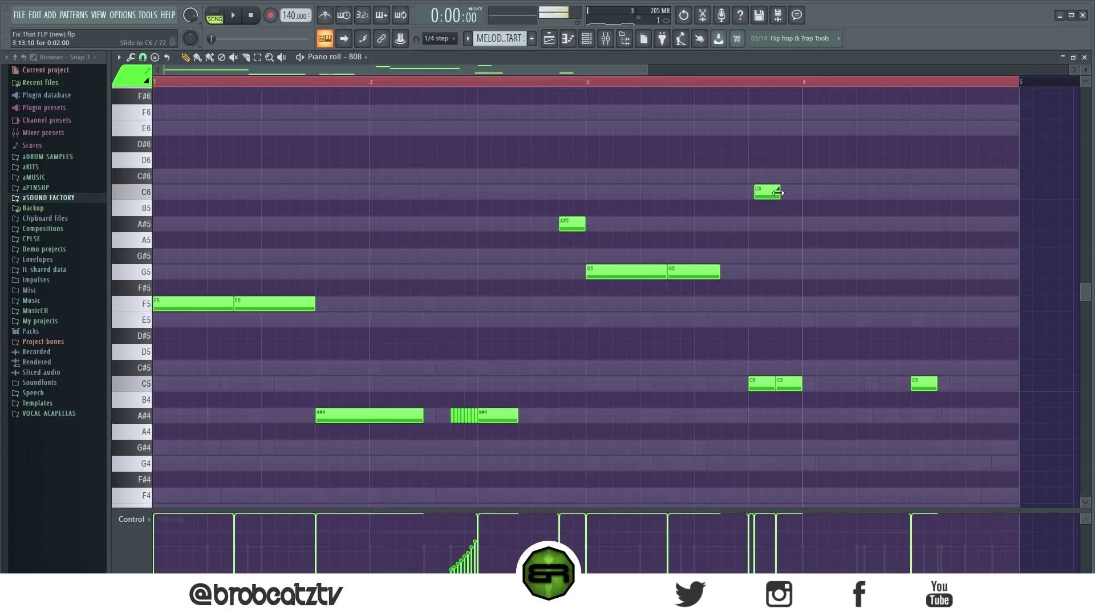
pyautogui.press('space')
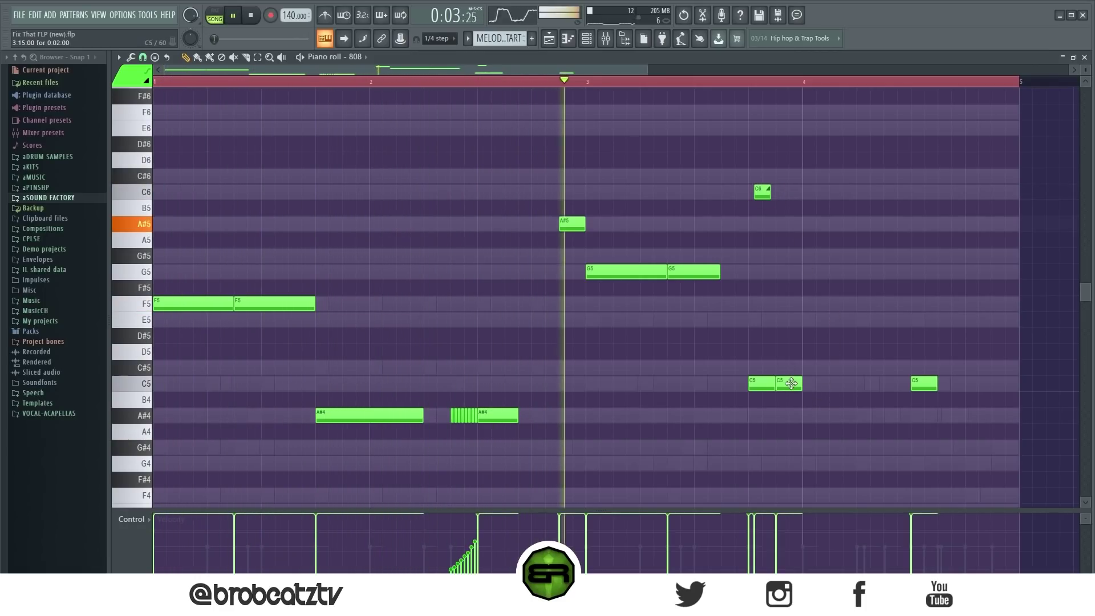
# Step: Lengthen the second C5 to one beat, add a half-beat C5 after it in bar 4, and play the line
pyautogui.press('space')
pyautogui.click(831, 384)
pyautogui.moveTo(800, 384); pyautogui.dragTo(828, 384)
pyautogui.press('space')
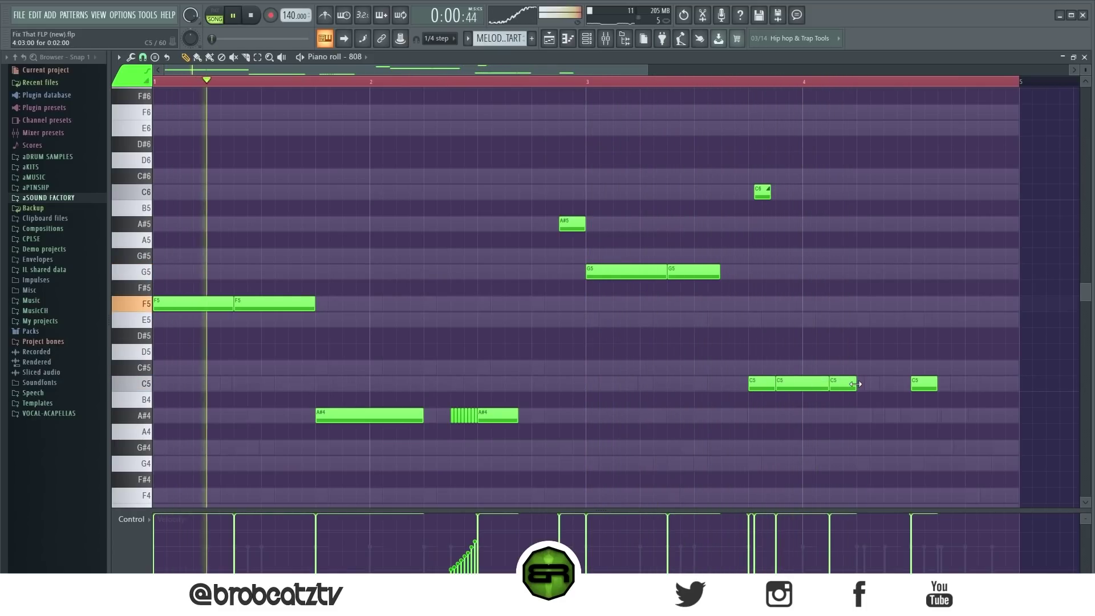
# Step: Replace the C5 on beat 3 of bar 4 with a copy of the A#4 roll and its following note at C5, extending the preceding C5 to one beat
pyautogui.press('space')
pyautogui.moveTo(555, 413); pyautogui.dragTo(932, 382)
pyautogui.rightClick(922, 385)
pyautogui.press('space')
pyautogui.keyDown('ctrl'); pyautogui.click(877, 419); pyautogui.keyUp('ctrl')
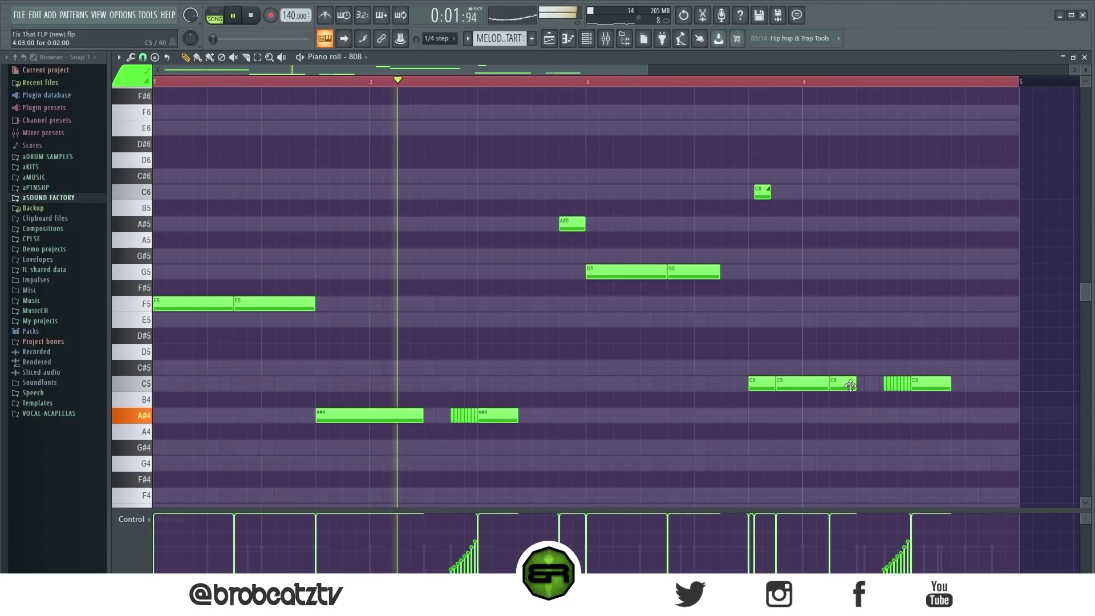
pyautogui.moveTo(855, 384); pyautogui.dragTo(883, 383)
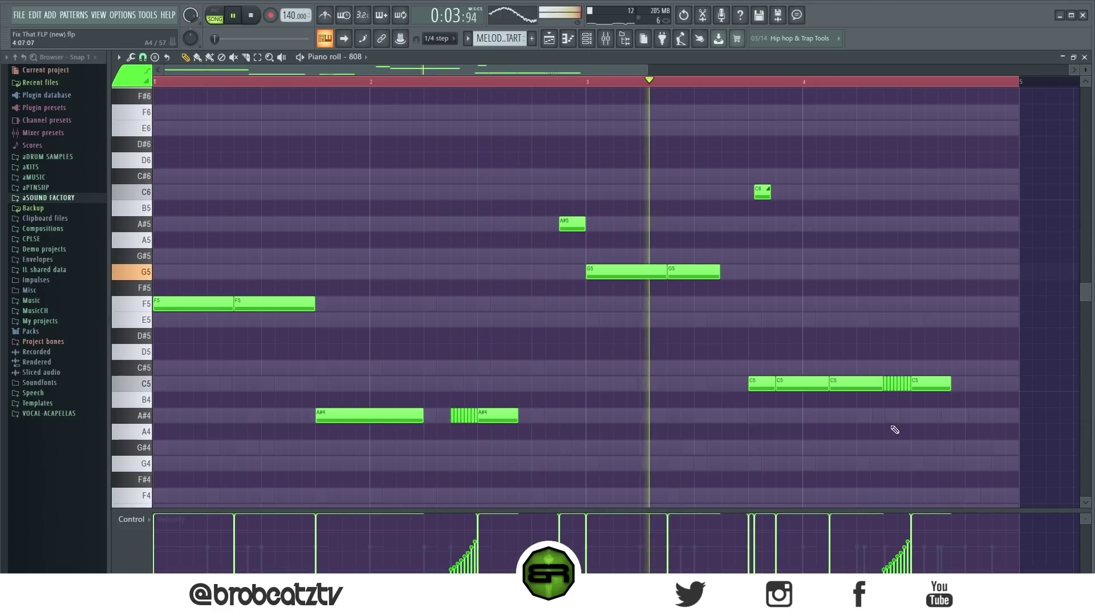
# Step: End the 808 line with a quarter-beat C5 on beat 4 and a half-beat C6, shortening the C5 after the roll to half a beat
pyautogui.click(972, 386)
pyautogui.moveTo(1017, 383); pyautogui.dragTo(984, 389)
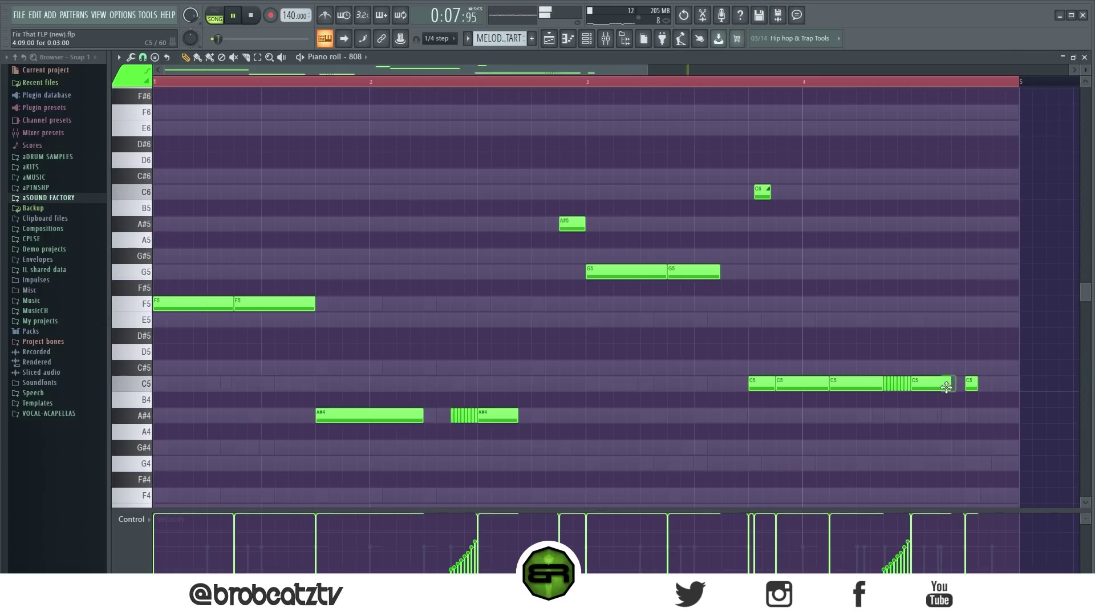
pyautogui.click(1002, 389)
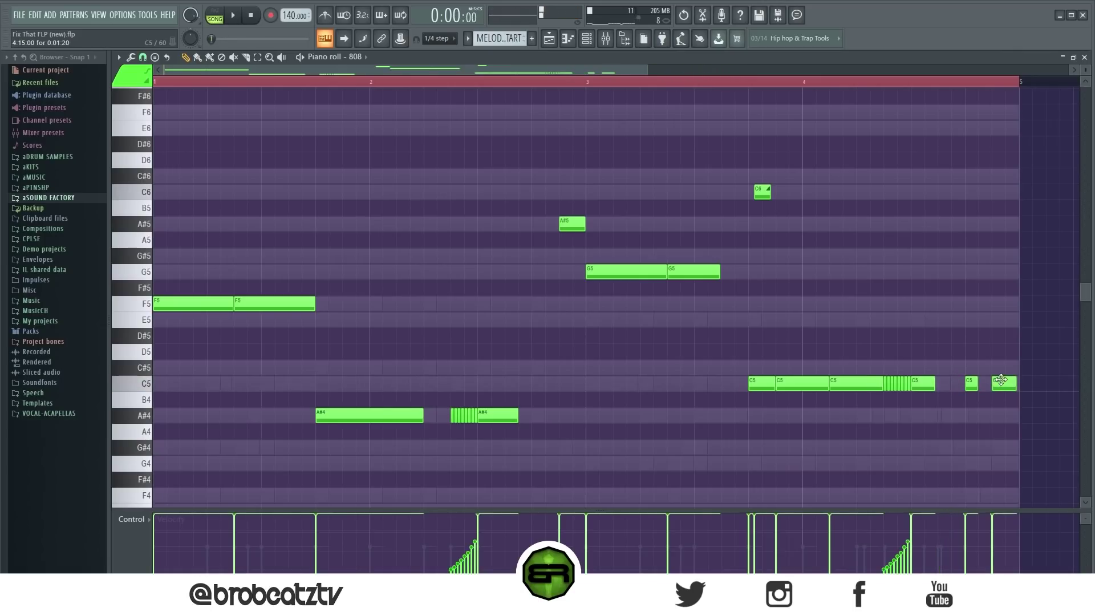
pyautogui.hotkey('ctrl', 'Up')
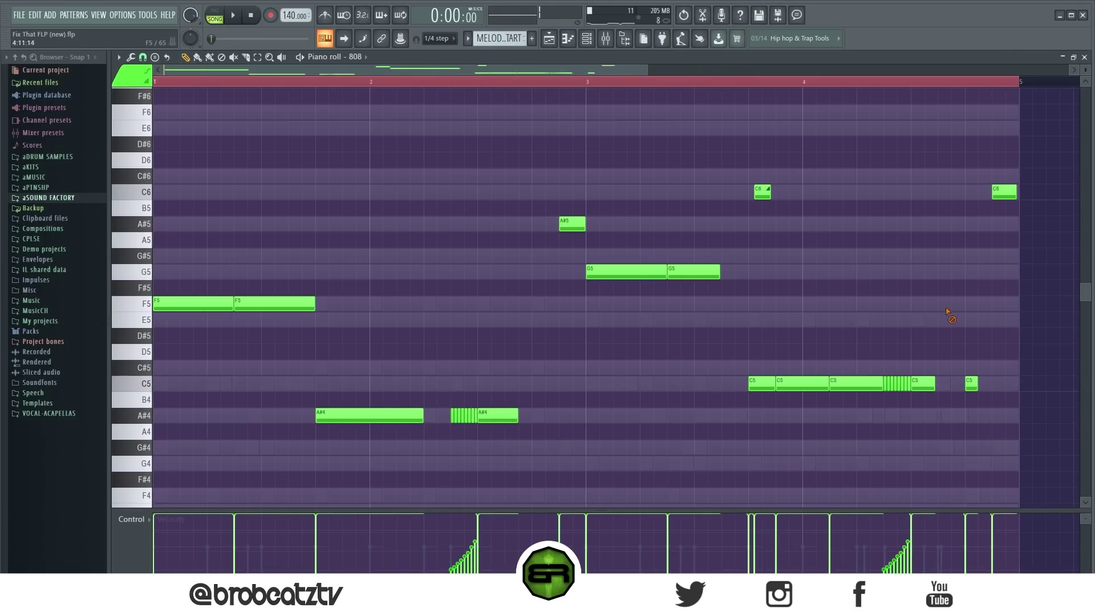
pyautogui.press('space')
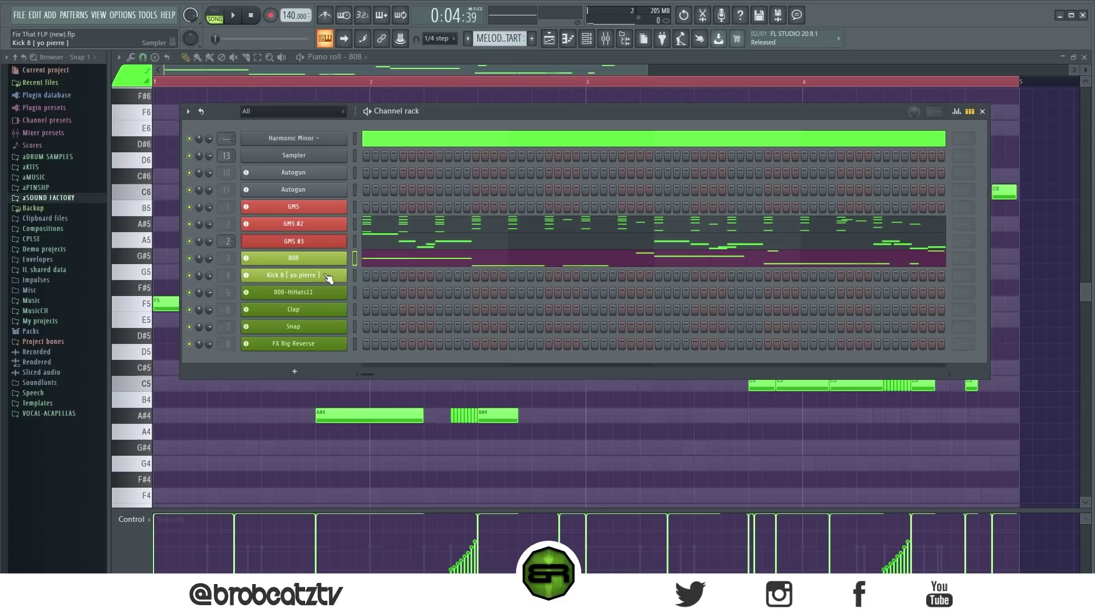
# Step: Enter layered half-beat C5 and B4 hits for Kick 8 [ yo pierre ] at the starts of the 808 notes in bar 1
pyautogui.rightClick(327, 276)
pyautogui.click(378, 275)
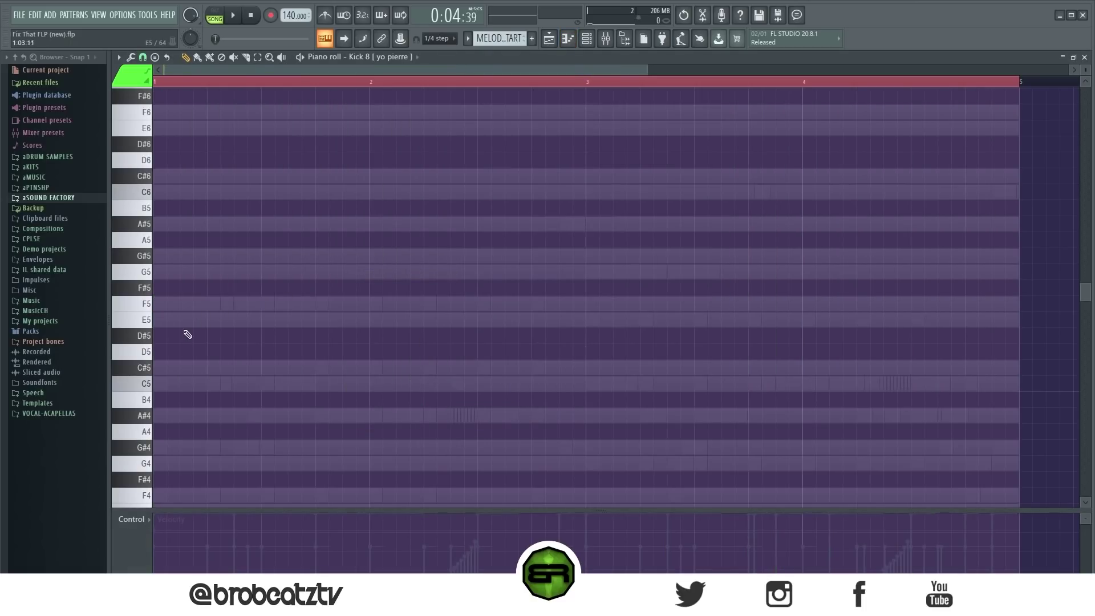
pyautogui.click(170, 389)
pyautogui.click(160, 400)
pyautogui.moveTo(173, 388)
pyautogui.mouseDown()
pyautogui.moveTo(159, 388)
pyautogui.moveTo(252, 404)
pyautogui.mouseUp()
pyautogui.hotkey('ctrl', 'a')
pyautogui.press('space')
pyautogui.press('space')
pyautogui.press('space')
# Step: Add matching layered C5 and B4 kick hits under the main 808 notes in bars 2 to 4 and audition them
pyautogui.moveTo(244, 404); pyautogui.dragTo(575, 404)
pyautogui.press('space')
pyautogui.press('space')
pyautogui.moveTo(569, 404); pyautogui.dragTo(923, 398)
pyautogui.moveTo(923, 398); pyautogui.dragTo(1005, 399)
pyautogui.hotkey('ctrl', 'd')
pyautogui.press('space')
# Step: Place two half-beat C5 notes at the start of bar 1 in the 808-HiHats11 piano roll, with adjusted velocities
pyautogui.click(586, 41)
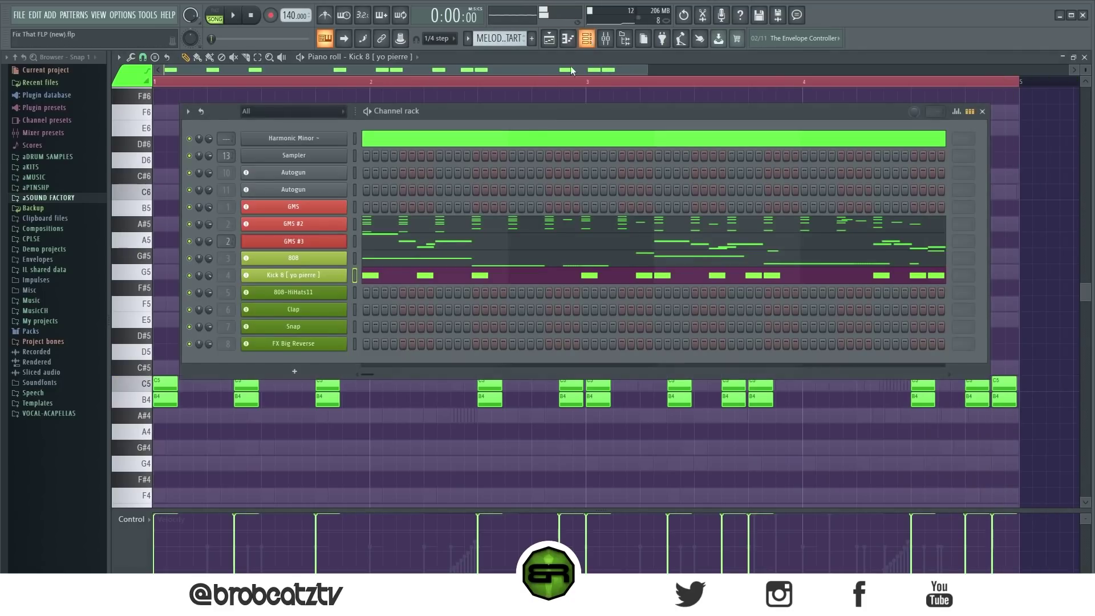
pyautogui.rightClick(342, 291)
pyautogui.click(381, 289)
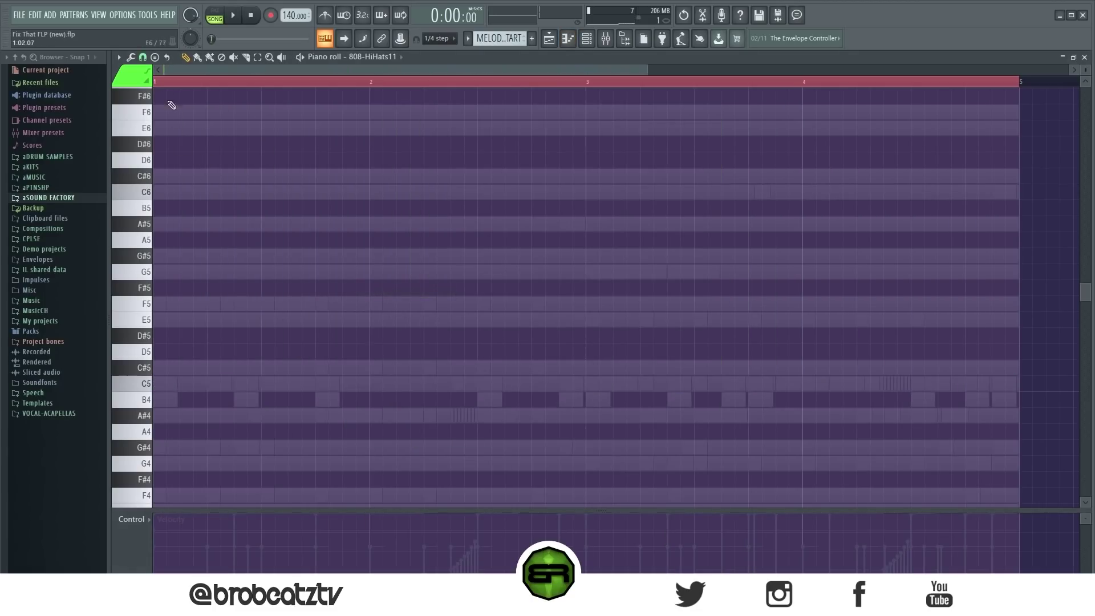
pyautogui.click(147, 57)
pyautogui.click(160, 211)
pyautogui.click(172, 381)
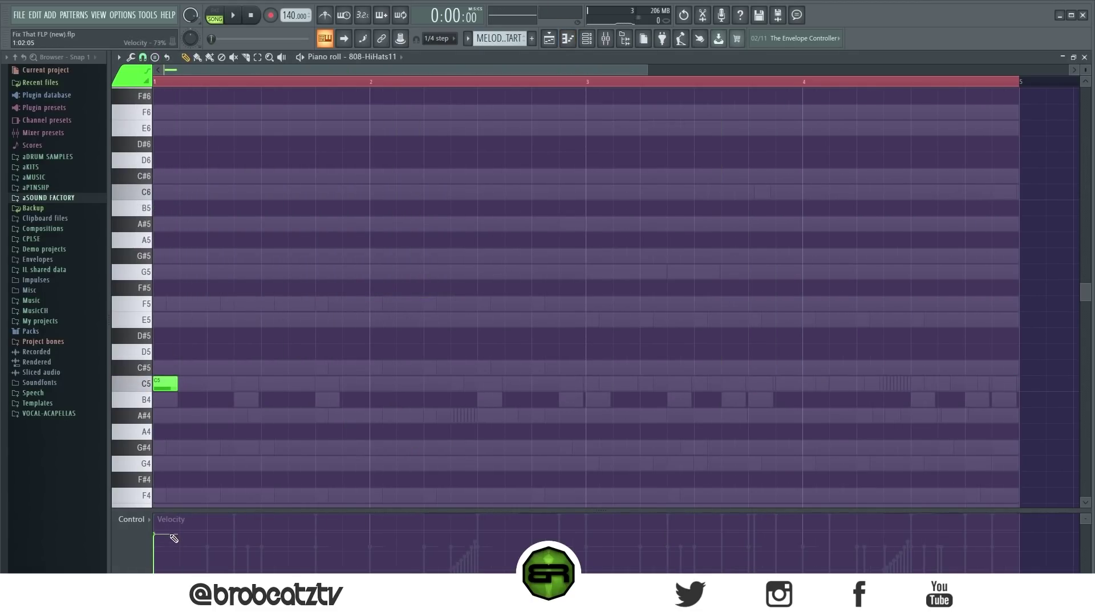
pyautogui.click(193, 382)
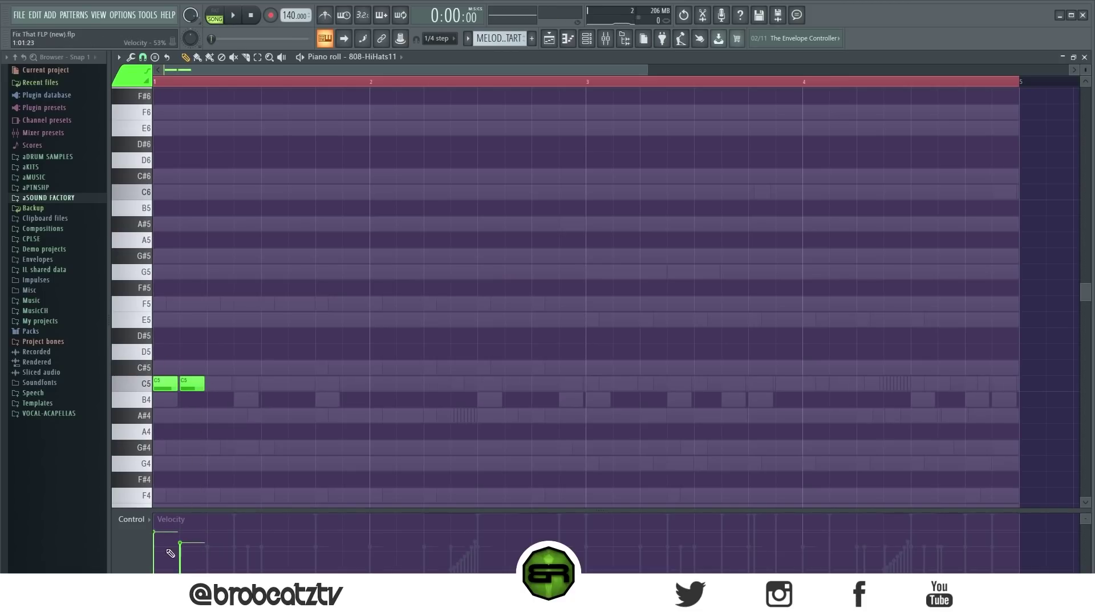
# Step: Duplicate the two-note hi-hat pattern until it fills all four bars and audition it
pyautogui.hotkey('ctrl', 'a')
pyautogui.hotkey('ctrl', 'b')
pyautogui.hotkey('ctrl', 'a')
pyautogui.hotkey('ctrl', 'b')
pyautogui.hotkey('ctrl', 'b')
pyautogui.hotkey('ctrl', 'b')
pyautogui.hotkey('ctrl', 'a')
pyautogui.hotkey('ctrl', 'b')
pyautogui.hotkey('ctrl', 'd')
pyautogui.press('space')
pyautogui.press('space')
# Step: Layer three consecutive quarter-beat C#5 hats from the start of bar 1 and one more halfway through beat 2
pyautogui.click(143, 57)
pyautogui.click(160, 187)
pyautogui.click(162, 369)
pyautogui.moveTo(175, 369); pyautogui.dragTo(149, 370)
pyautogui.click(240, 366)
pyautogui.press('space')
# Step: Chop the C5 hat on beat 2 of bar 2 into a roll with upward-ramping velocities and audition it
pyautogui.click(437, 383)
pyautogui.hotkey('alt', 'u')
pyautogui.press('space')
pyautogui.press('space')
pyautogui.press('space')
pyautogui.click(604, 259)
pyautogui.moveTo(424, 570); pyautogui.dragTo(449, 552)
pyautogui.hotkey('ctrl', 'd')
pyautogui.press('space')
pyautogui.press('space')
pyautogui.press('space')
pyautogui.press('space')
# Step: Add two quarter-beat C#5 hats right after the roll, delete the last two C5 hats of bar 2, and play the pattern
pyautogui.click(455, 367)
pyautogui.click(470, 367)
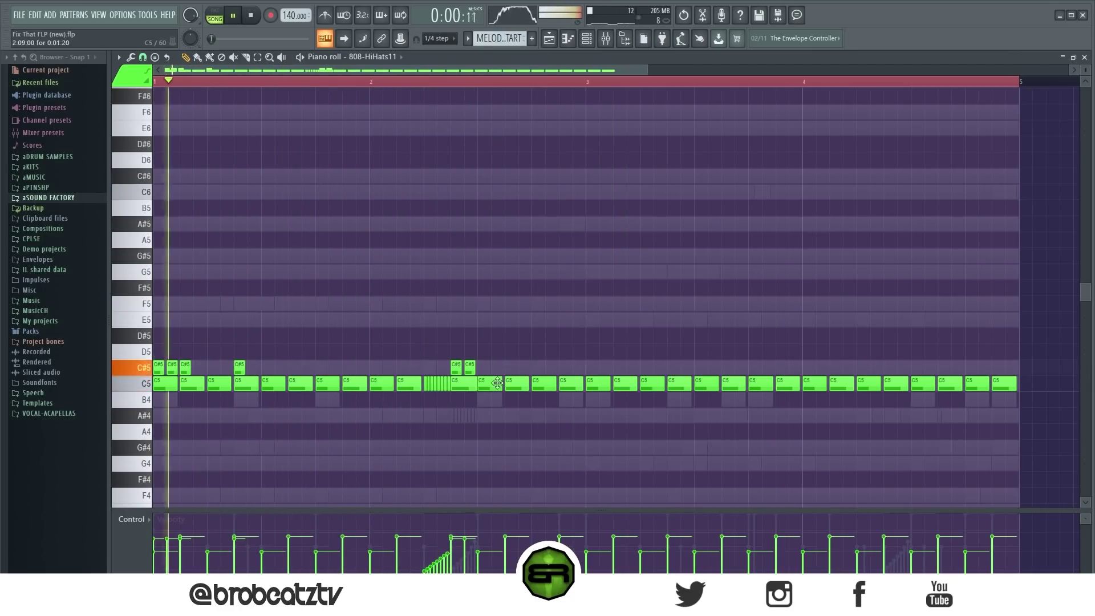
pyautogui.rightClick(507, 383)
pyautogui.press('space')
pyautogui.rightClick(534, 383)
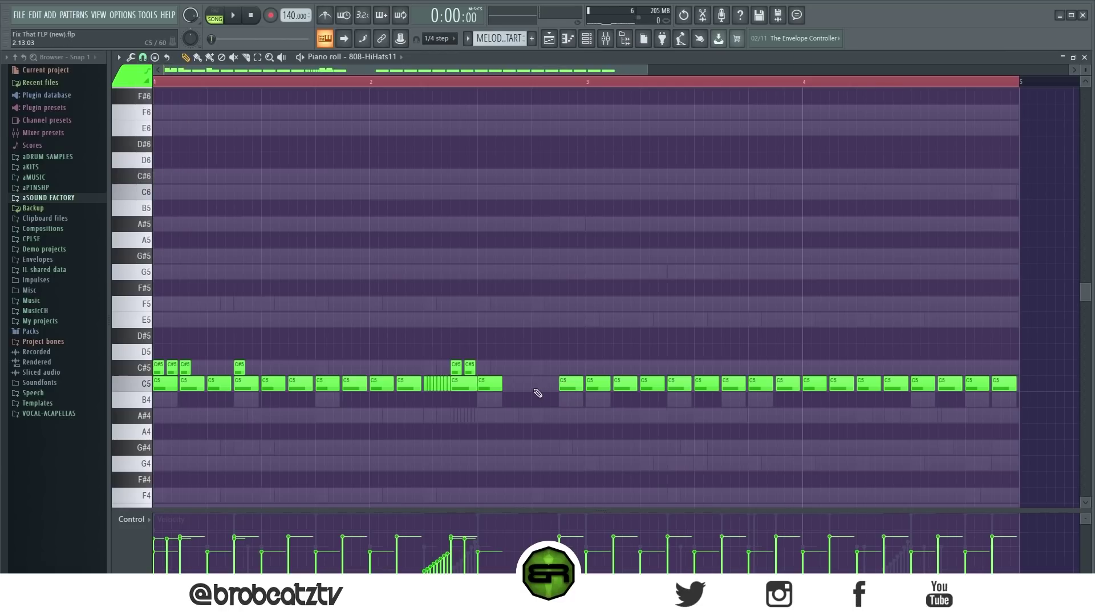
pyautogui.press('space')
pyautogui.press('space')
pyautogui.press('space')
# Step: Chop the C5 hat on beat 2 of bar 3 into three short hits with varied velocities and audition them
pyautogui.keyDown('ctrl'); pyautogui.click(649, 384); pyautogui.keyUp('ctrl')
pyautogui.hotkey('alt', 'u')
pyautogui.press('Return')
pyautogui.moveTo(640, 563); pyautogui.dragTo(649, 546)
pyautogui.hotkey('ctrl', 'd')
pyautogui.press('space')
pyautogui.press('space')
# Step: Add a short C#5 hat in bar 3, and replace the two C5 hats from beat 3 of bar 4 with one short A#4
pyautogui.moveTo(669, 367); pyautogui.dragTo(683, 368)
pyautogui.press('space')
pyautogui.press('space')
pyautogui.rightClick(922, 383)
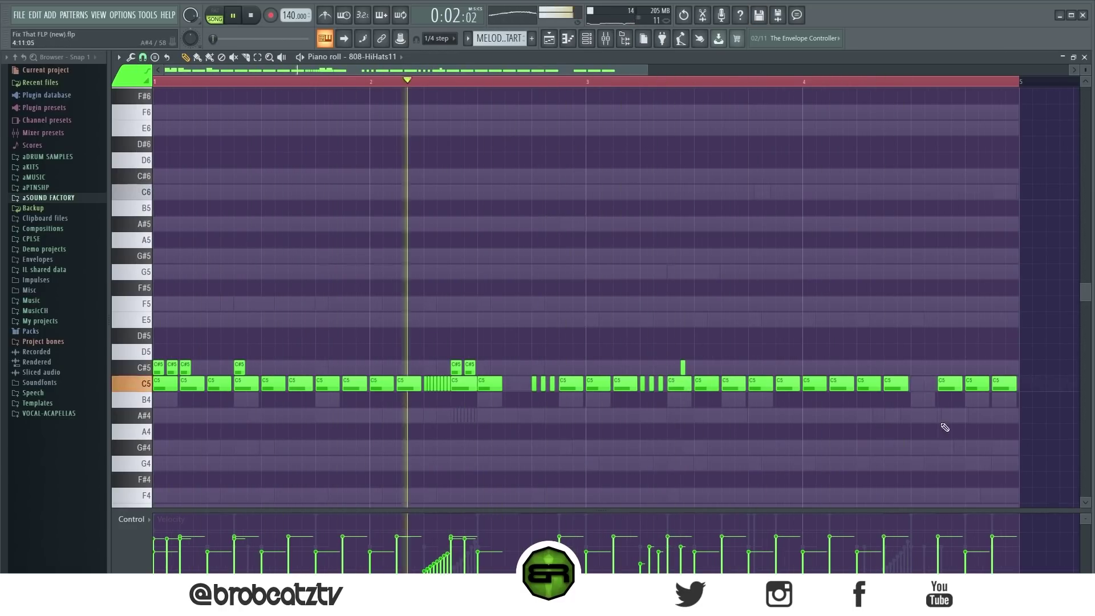
pyautogui.click(940, 417)
pyautogui.rightClick(949, 384)
pyautogui.press('space')
# Step: Place a clap on the third beat of each of the four bars and check the clap velocities
pyautogui.press('F6')
pyautogui.click(439, 312)
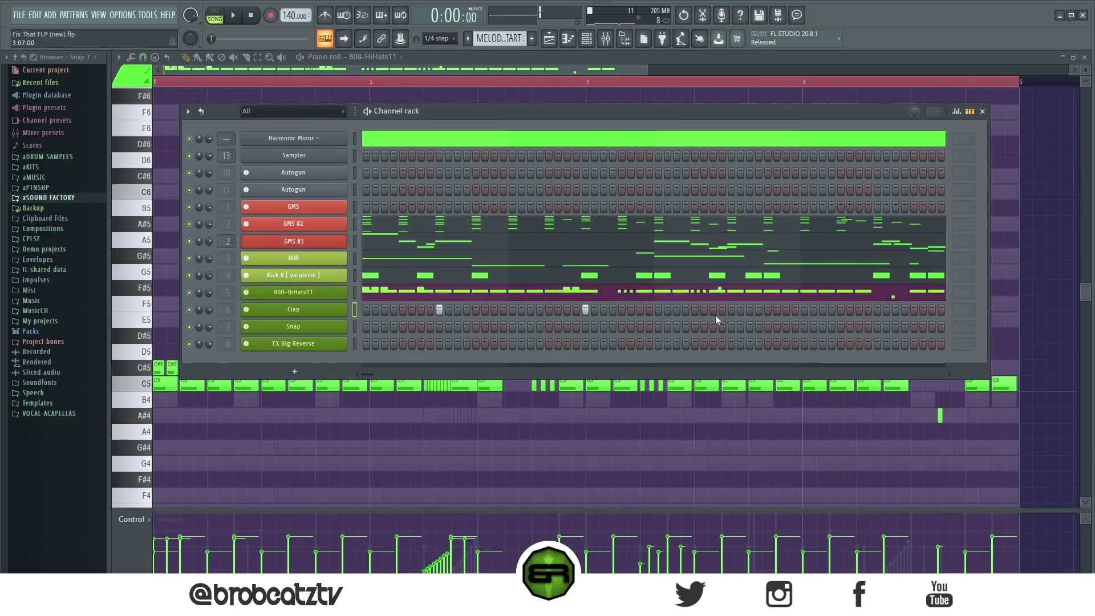
pyautogui.click(885, 310)
pyautogui.click(958, 113)
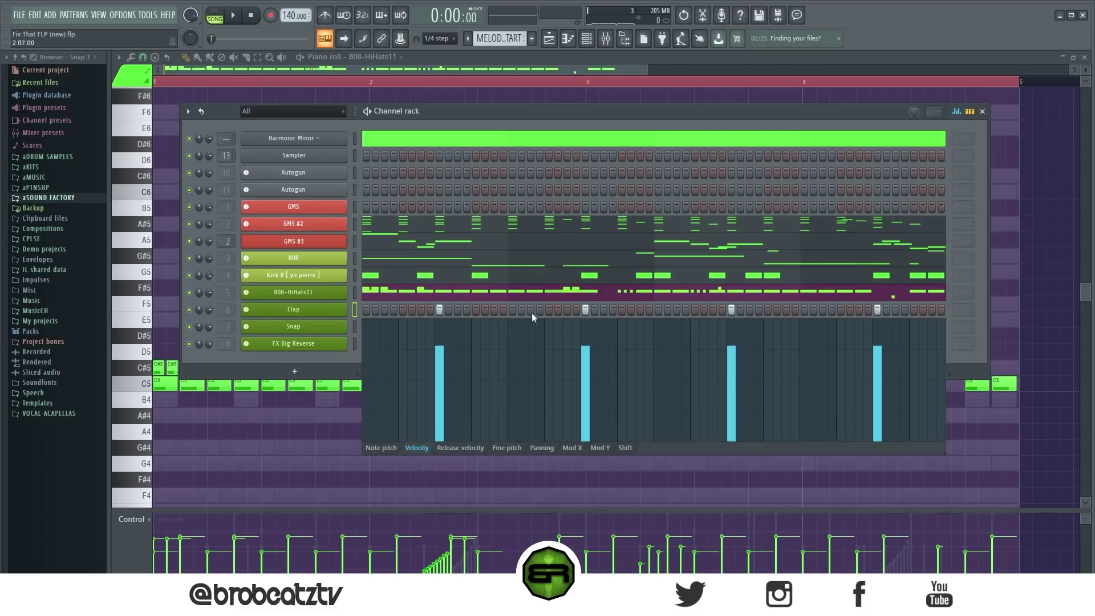
pyautogui.click(961, 112)
# Step: Place snaps on steps 7, 31 and 43 and audition the full pattern
pyautogui.click(419, 327)
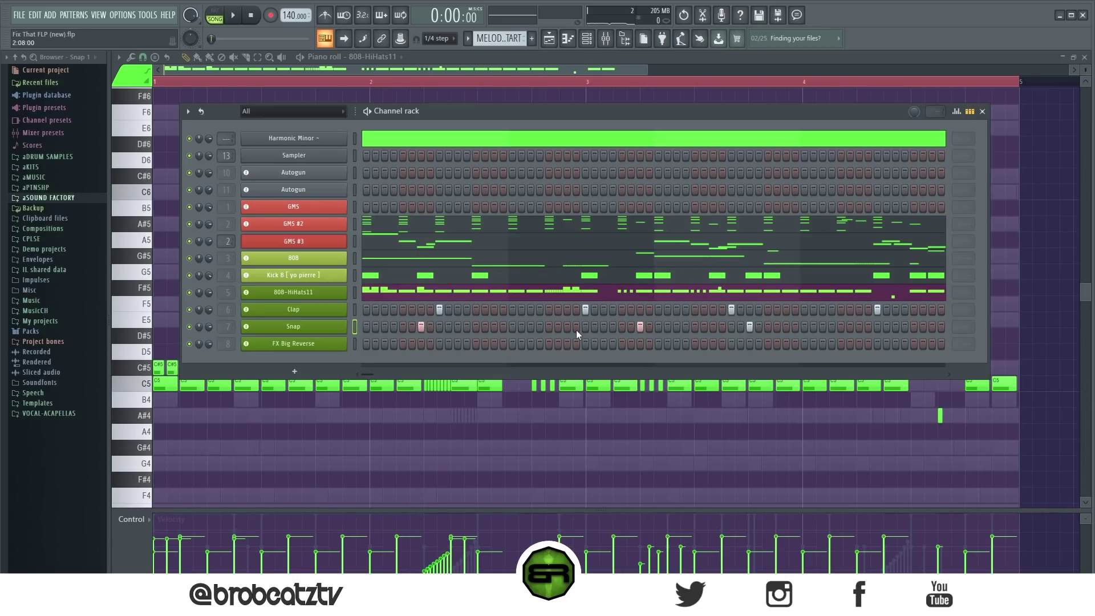
pyautogui.press('space')
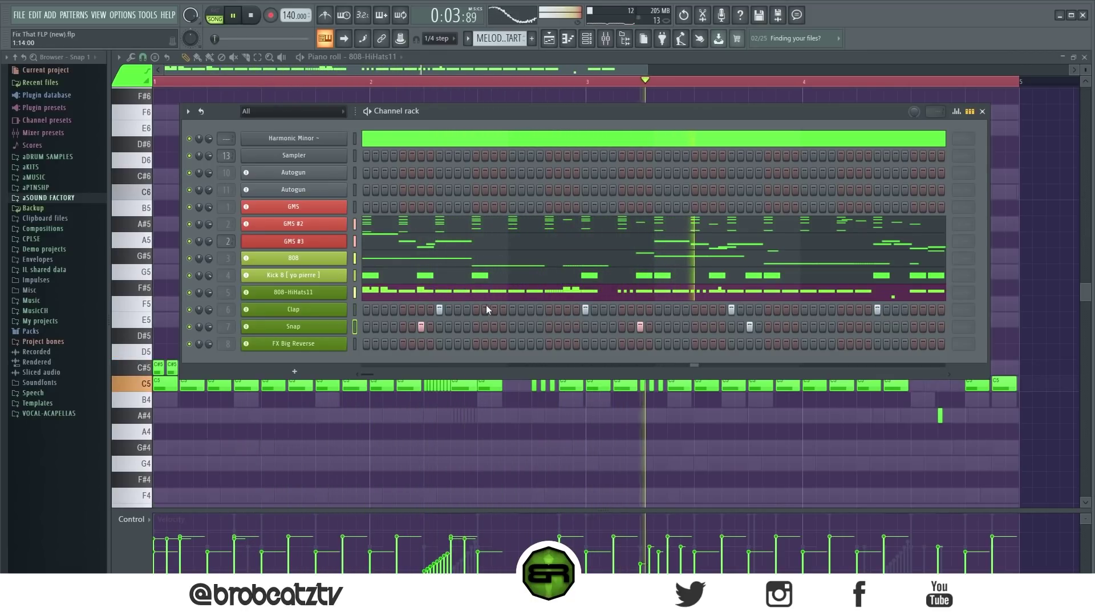
pyautogui.press('space')
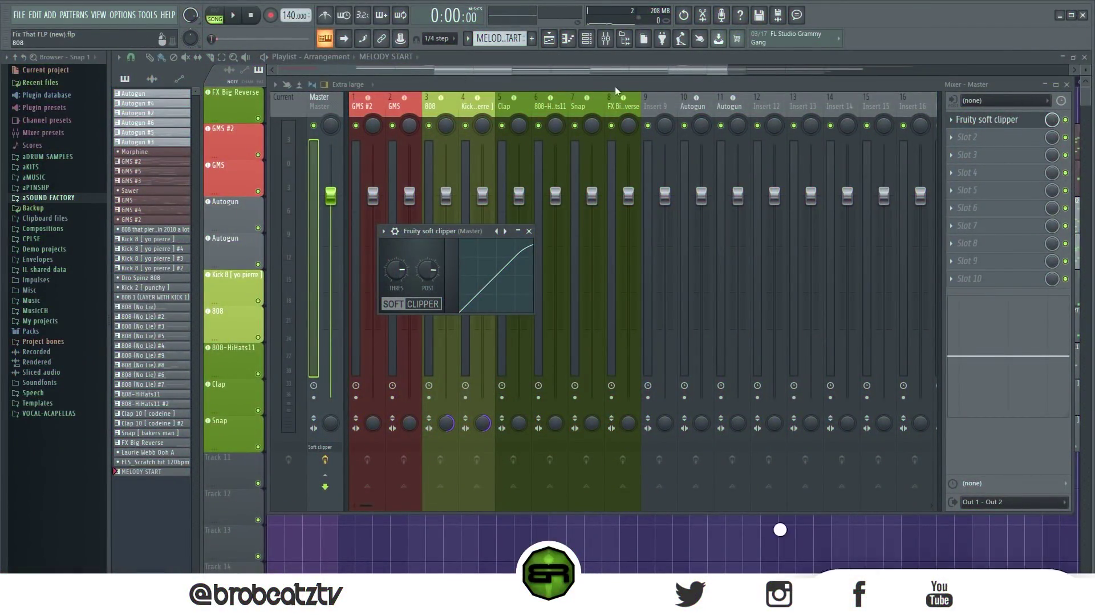
# Step: Try the Master's Fruity soft clipper with its threshold raised to maximum while playing the beat
pyautogui.moveTo(448, 231); pyautogui.dragTo(474, 150)
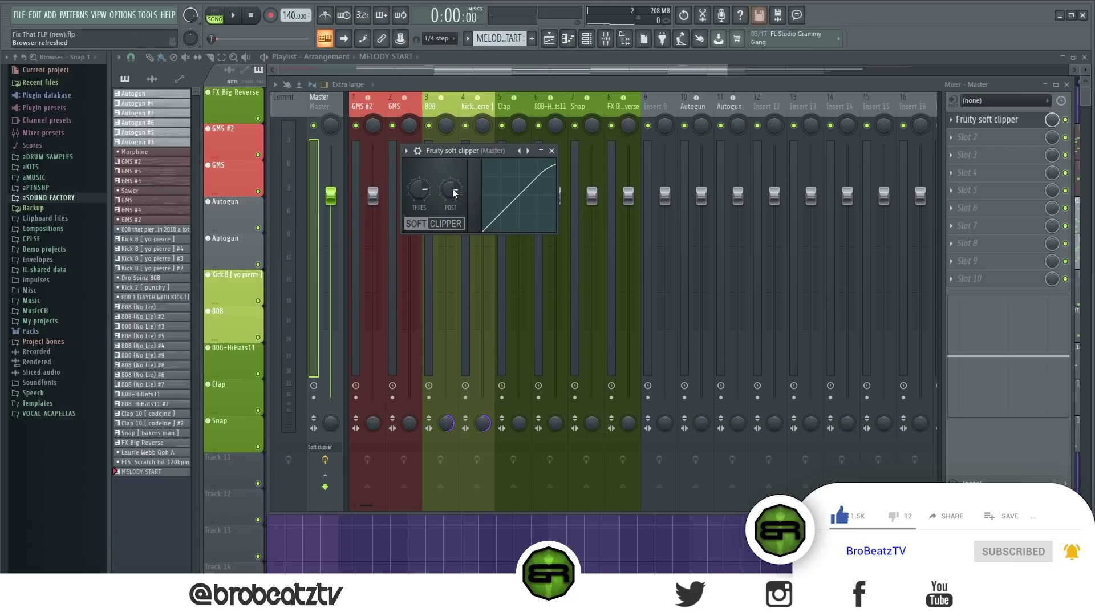
pyautogui.moveTo(449, 187); pyautogui.dragTo(449, 191)
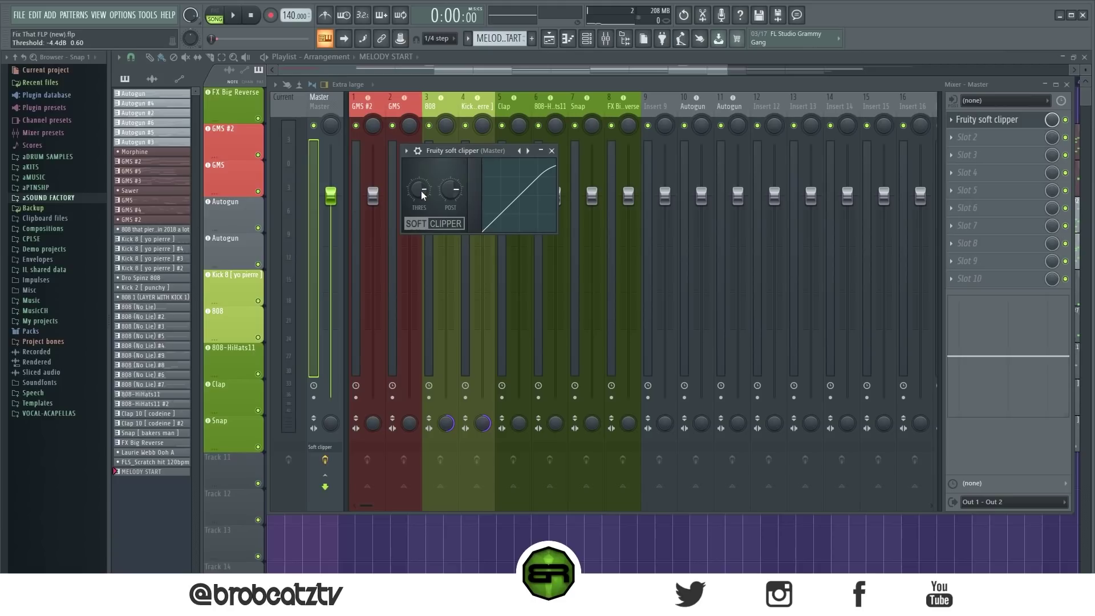
pyautogui.moveTo(420, 193); pyautogui.dragTo(420, 165)
pyautogui.moveTo(434, 150); pyautogui.dragTo(495, 222)
pyautogui.press('space')
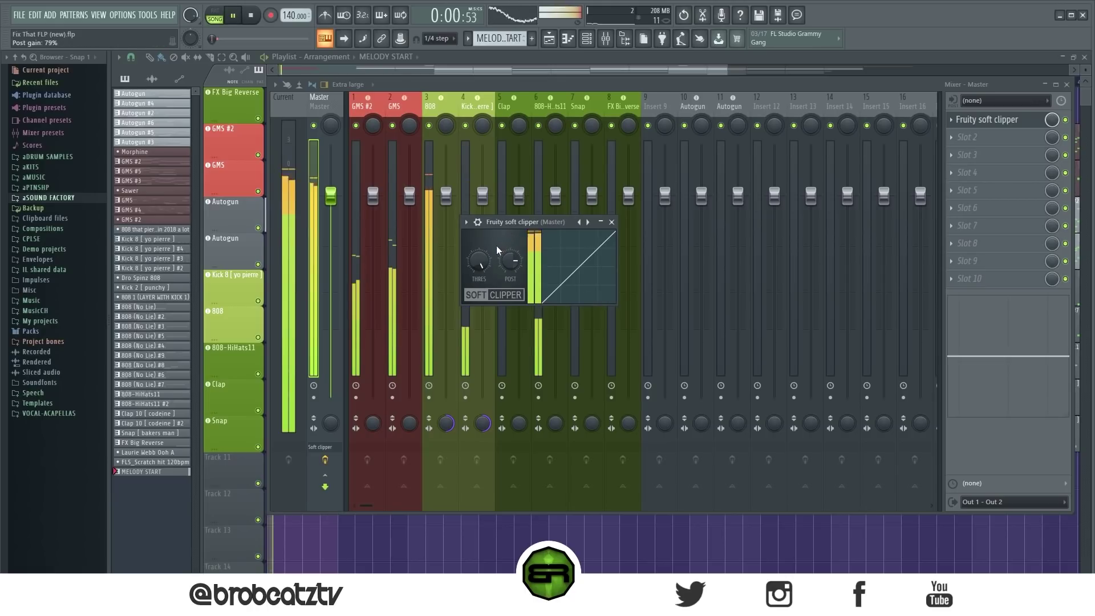
# Step: Try a strongly lowered threshold on the Master's soft clipper and listen to the beat
pyautogui.moveTo(479, 263); pyautogui.dragTo(480, 279)
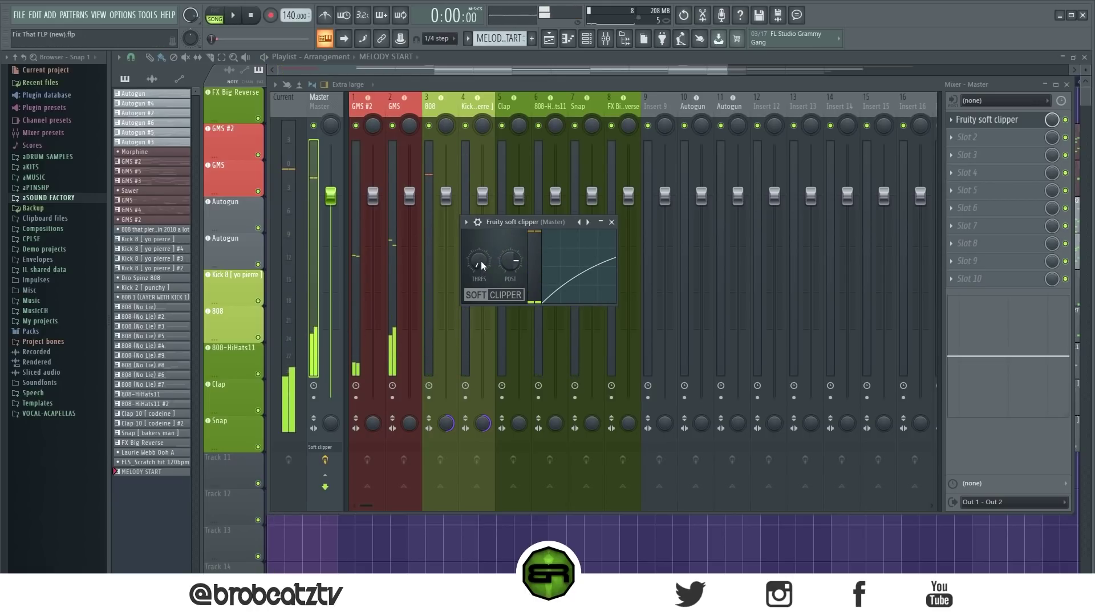
pyautogui.moveTo(514, 220); pyautogui.dragTo(491, 208)
pyautogui.press('space')
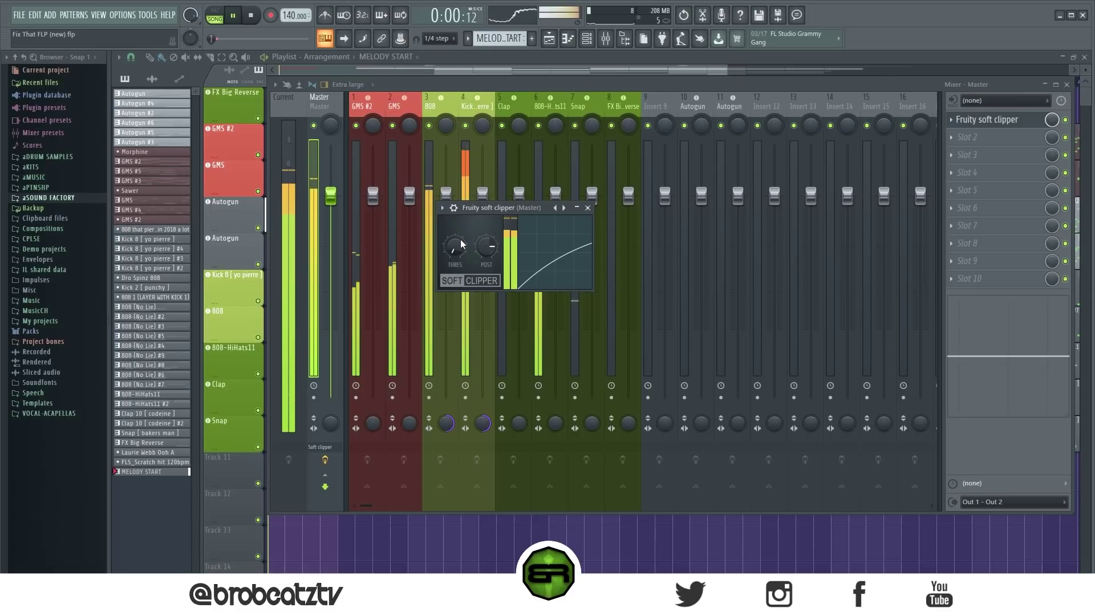
pyautogui.press('space')
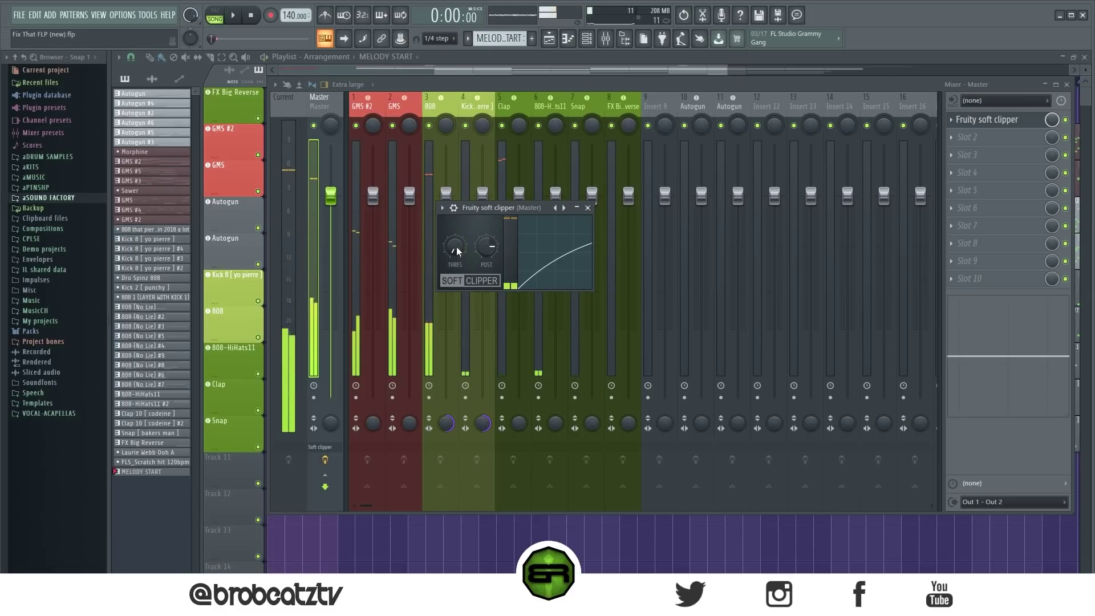
# Step: Set the Master soft clipper's threshold to -3.0 dB, audition the beat, and close the plugin window
pyautogui.moveTo(456, 247)
pyautogui.mouseDown()
pyautogui.moveTo(456, 268)
pyautogui.moveTo(456, 252)
pyautogui.mouseUp()
pyautogui.rightClick(456, 248)
pyautogui.click(460, 255)
pyautogui.scroll(3, 459, 247)
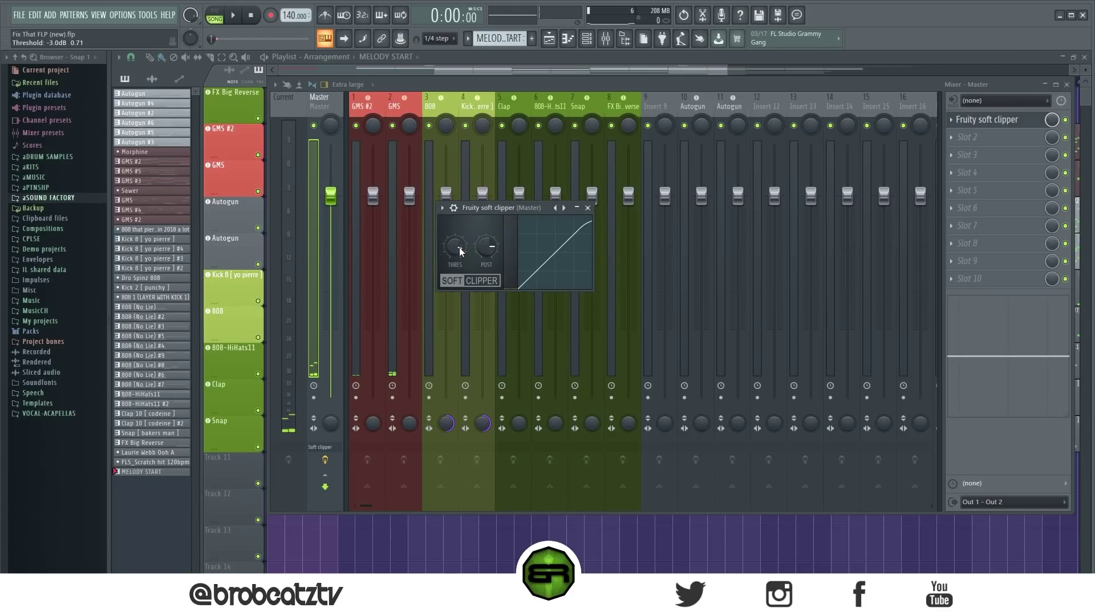
pyautogui.press('space')
pyautogui.click(587, 207)
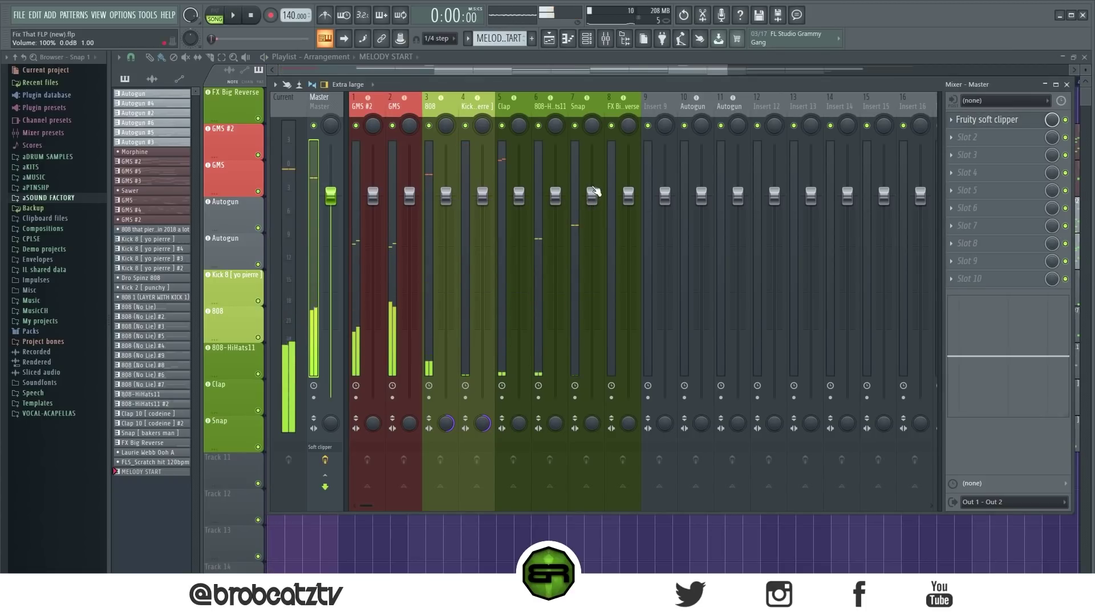
# Step: Select the eight mixer tracks from GMS #2 to FX Big Reverse and pull all their faders down to zero
pyautogui.click(619, 108)
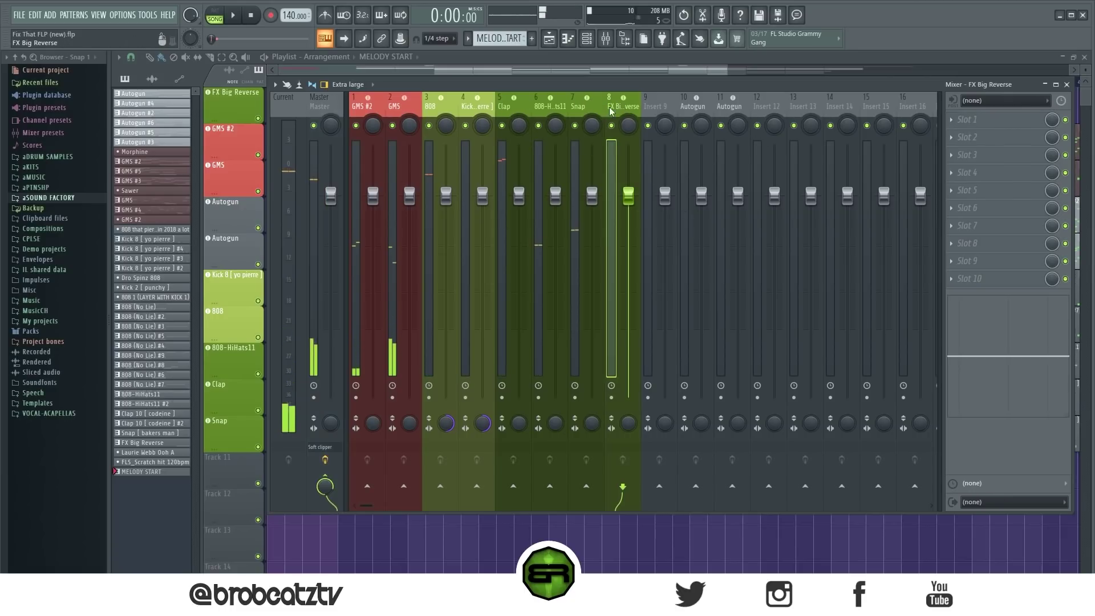
pyautogui.moveTo(620, 109); pyautogui.dragTo(367, 110)
pyautogui.moveTo(483, 197); pyautogui.dragTo(482, 396)
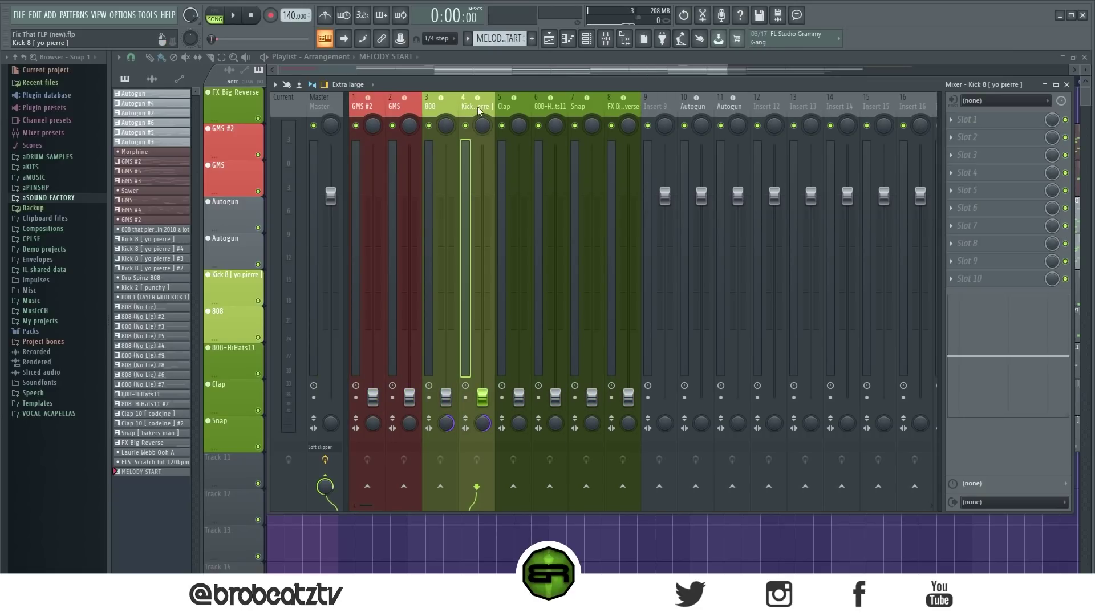
# Step: Raise the Kick track's fader to about -16.8 dB and play the beat repeatedly to check its level
pyautogui.click(442, 103)
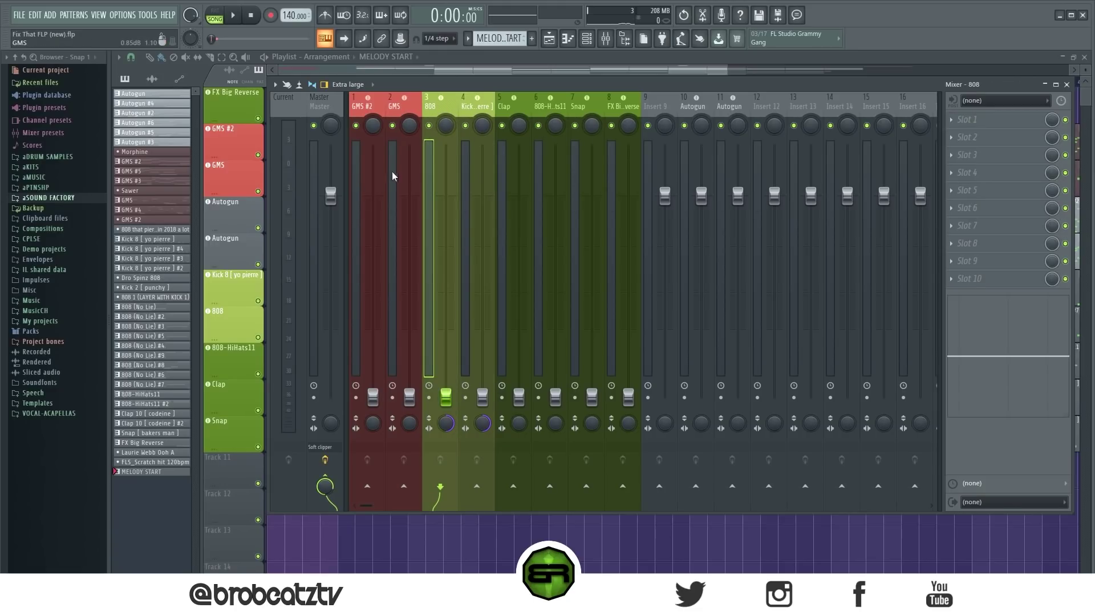
pyautogui.click(471, 112)
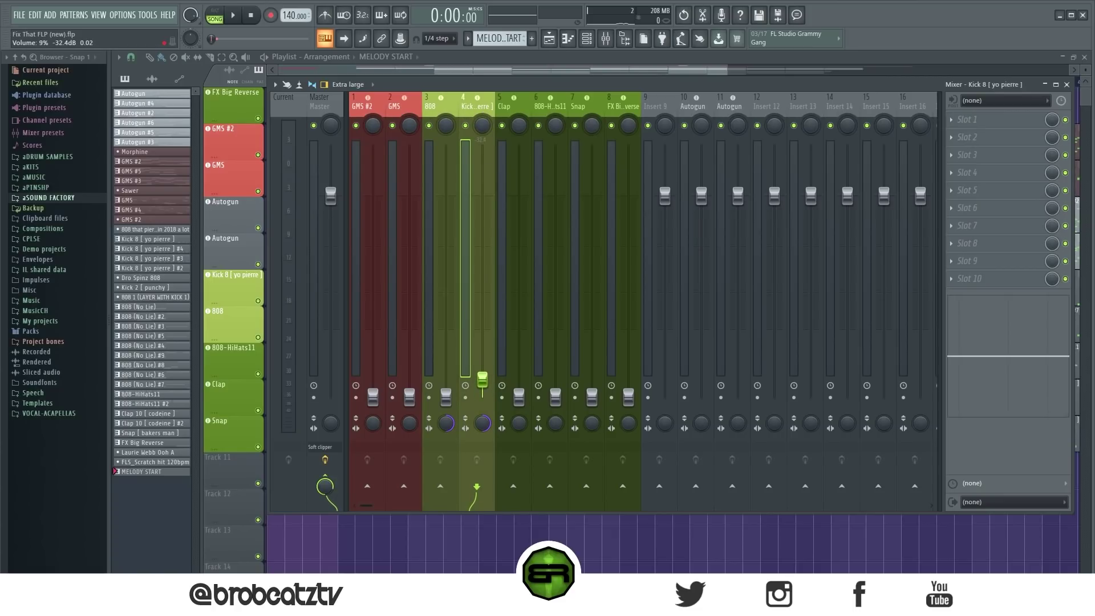
pyautogui.moveTo(482, 376); pyautogui.dragTo(482, 314)
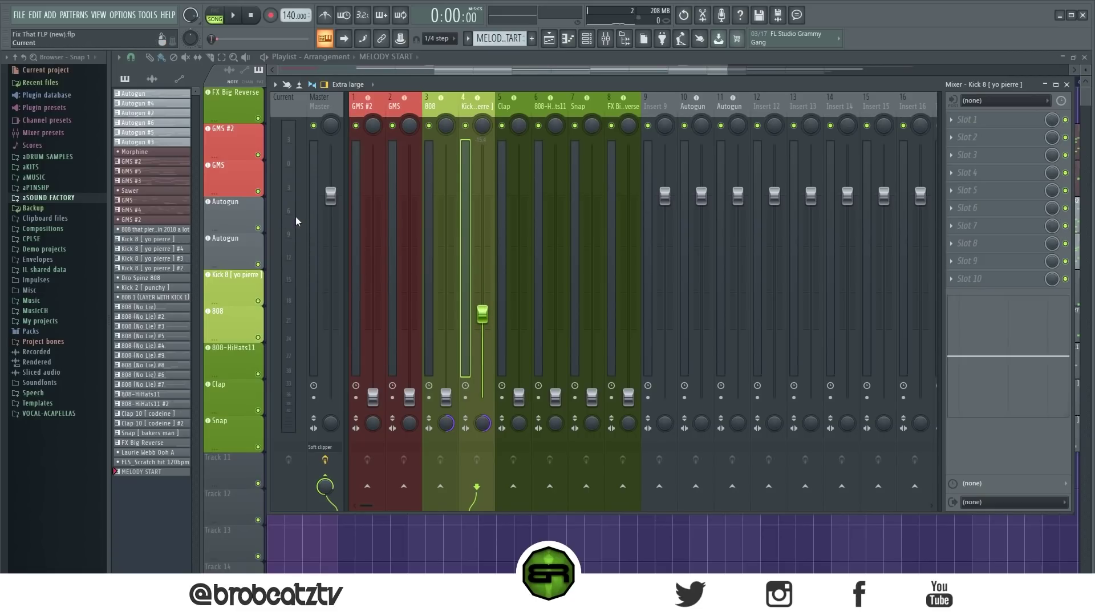
pyautogui.moveTo(482, 313)
pyautogui.mouseDown()
pyautogui.moveTo(481, 347)
pyautogui.moveTo(481, 321)
pyautogui.mouseUp()
pyautogui.press('space')
pyautogui.press('space')
pyautogui.press('space')
pyautogui.press('space')
pyautogui.press('space')
pyautogui.press('space')
pyautogui.press('space')
pyautogui.press('space')
pyautogui.press('space')
pyautogui.press('space')
pyautogui.press('space')
pyautogui.press('space')
# Step: Bring the 808 track up to -11.9 dB during playback to balance it against the kick
pyautogui.click(446, 398)
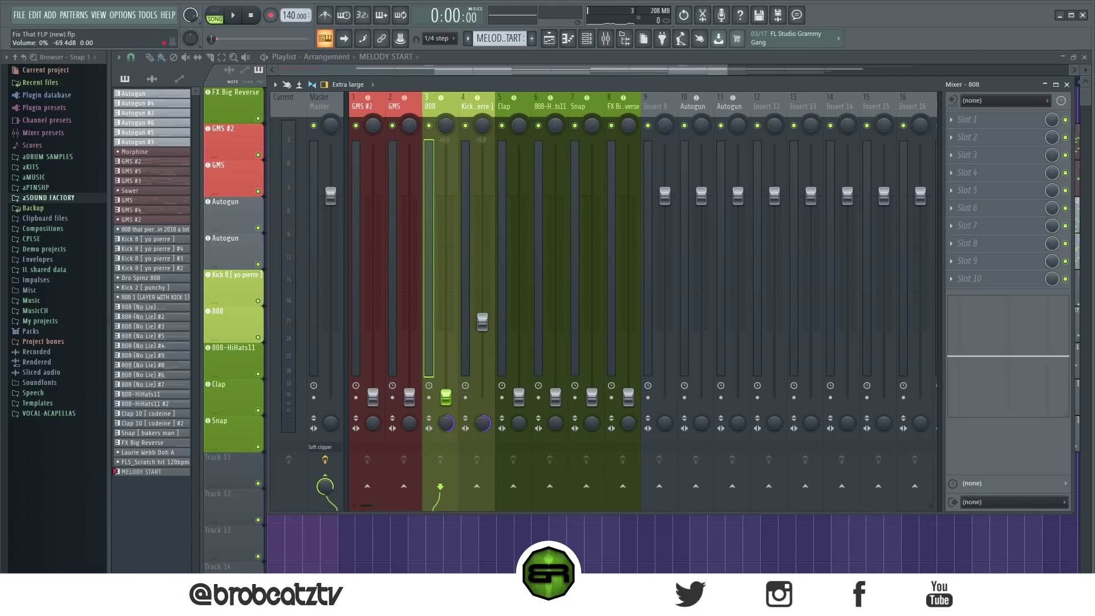
pyautogui.press('space')
pyautogui.moveTo(446, 392); pyautogui.dragTo(445, 291)
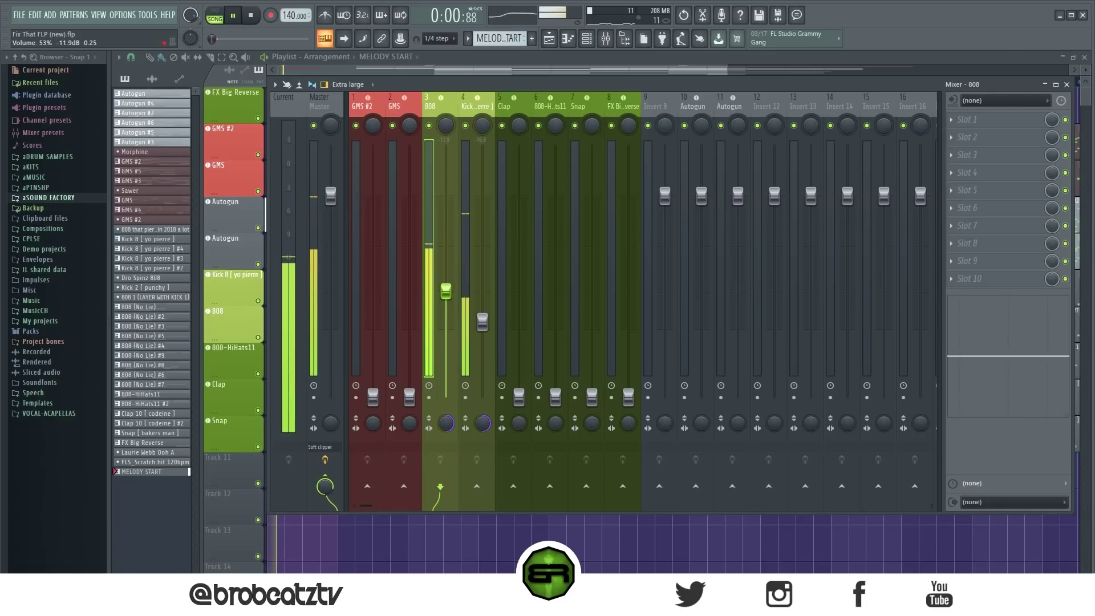
pyautogui.press('space')
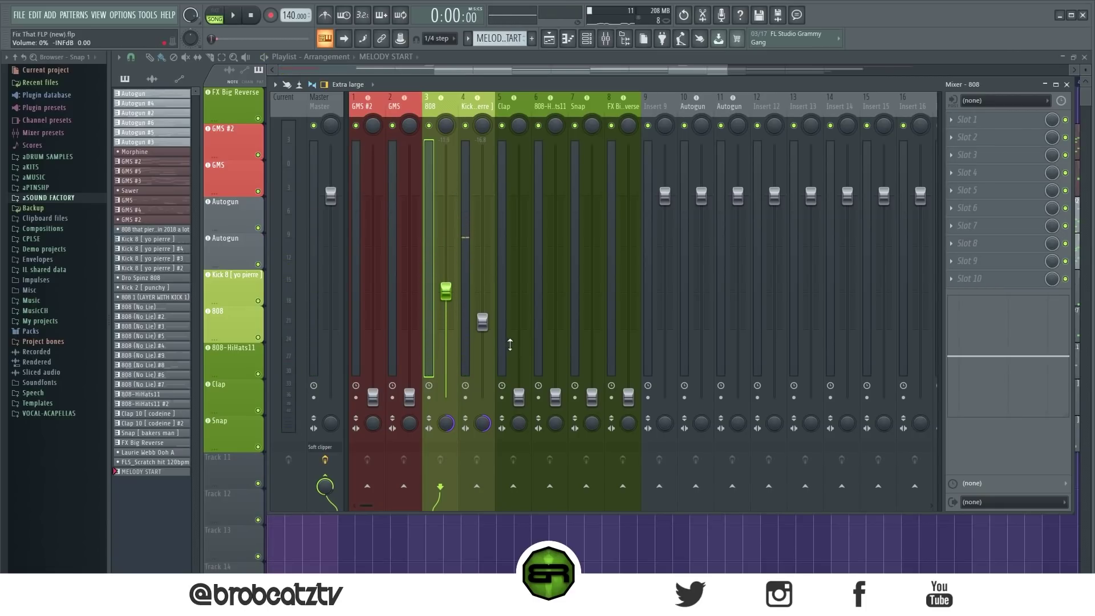
# Step: Set the Clap track's level to -19.7 dB, auditioning it together with the kick and 808
pyautogui.moveTo(523, 404); pyautogui.dragTo(522, 362)
pyautogui.press('space')
pyautogui.press('space')
pyautogui.moveTo(523, 363); pyautogui.dragTo(523, 328)
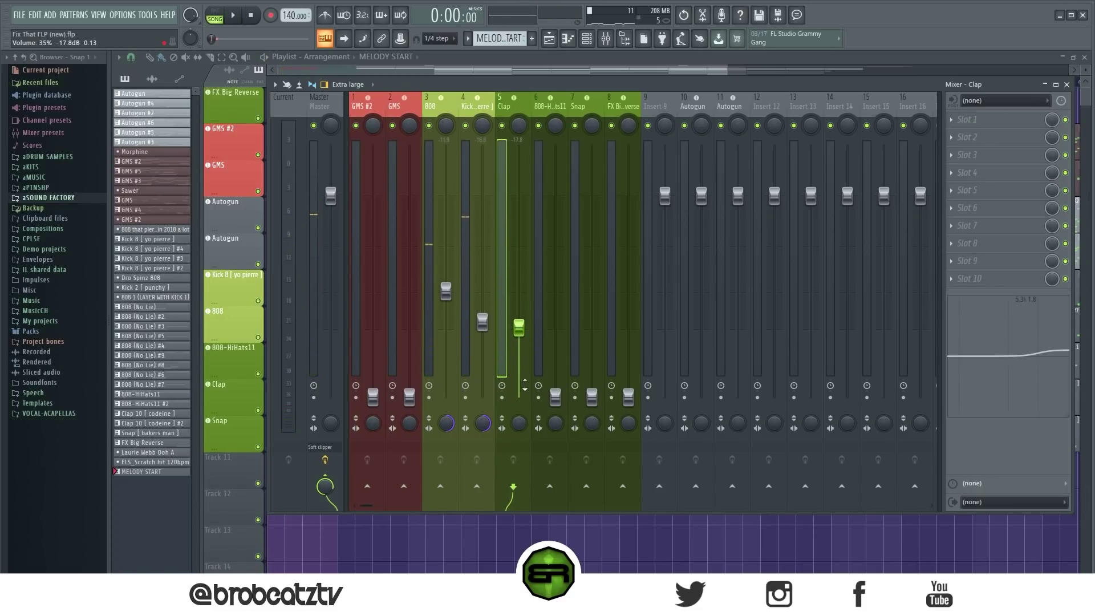
pyautogui.press('space')
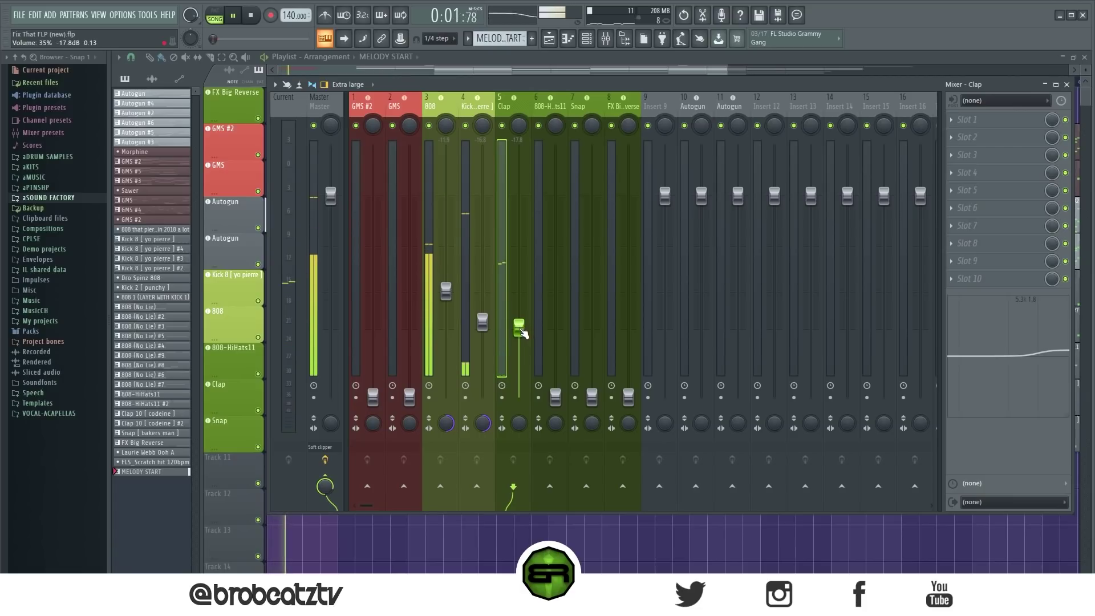
pyautogui.press('space')
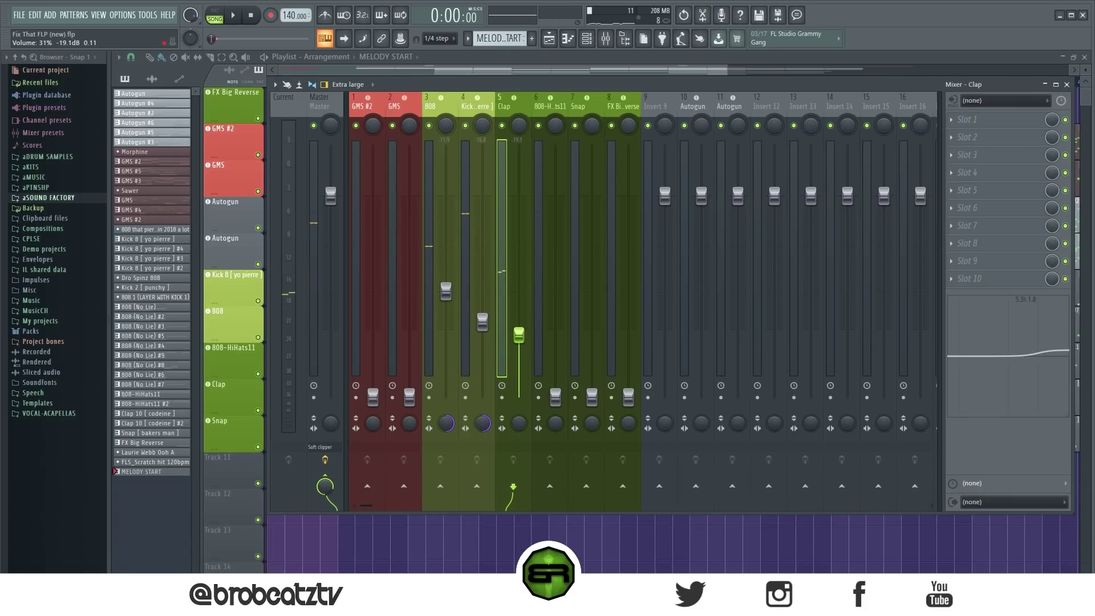
pyautogui.press('space')
pyautogui.moveTo(523, 341); pyautogui.dragTo(525, 342)
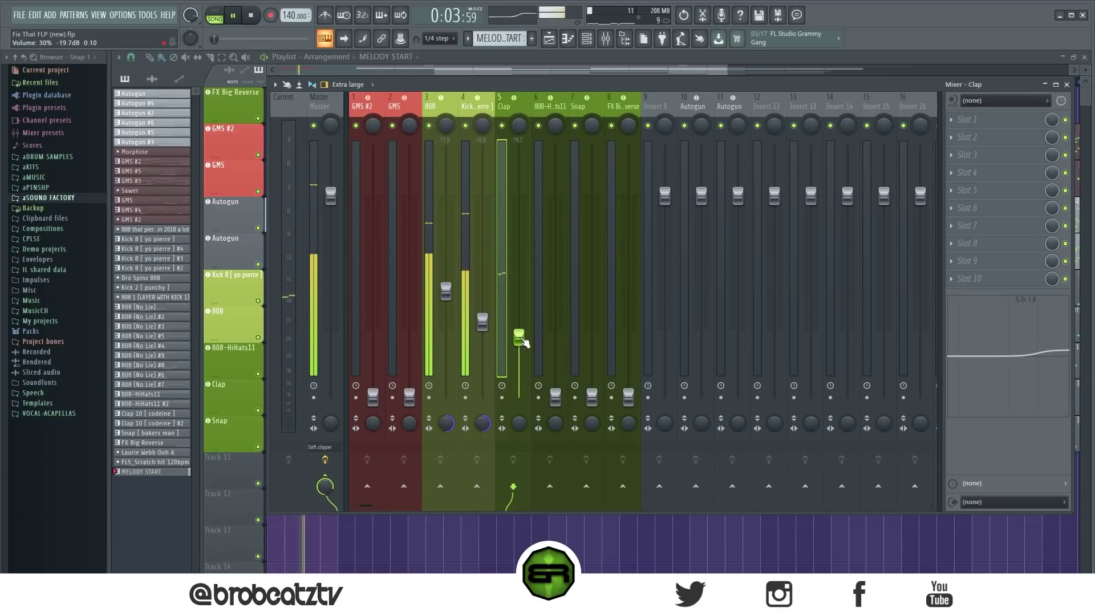
pyautogui.press('space')
# Step: Set the 808-HiHats11 track's level to -19.5 dB while auditioning it with the other drums
pyautogui.moveTo(555, 398); pyautogui.dragTo(556, 353)
pyautogui.moveTo(555, 273); pyautogui.dragTo(556, 353)
pyautogui.press('space')
pyautogui.press('space')
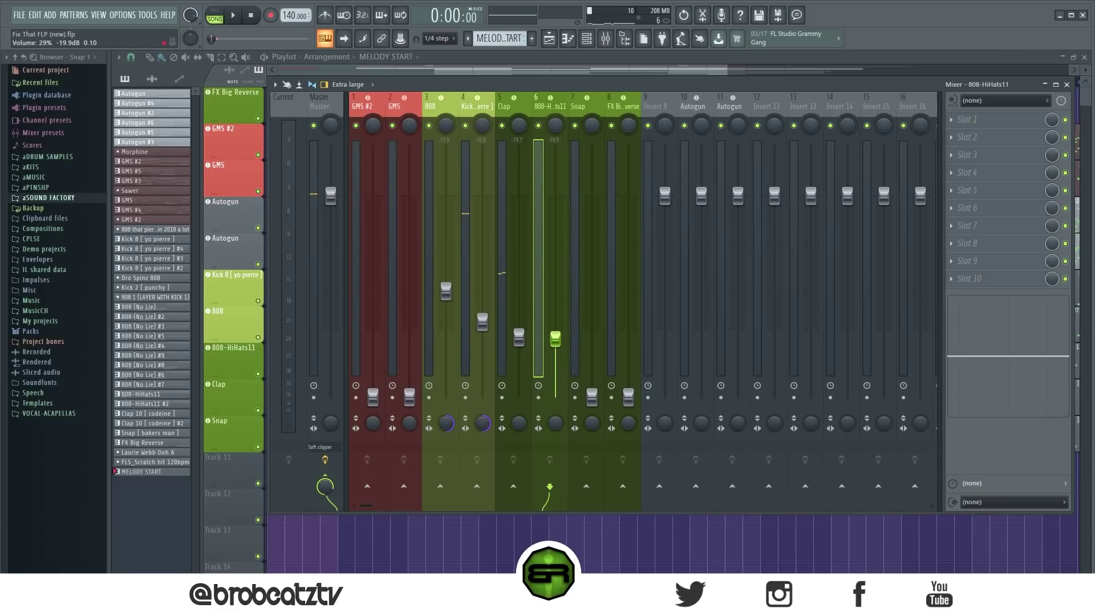
pyautogui.press('space')
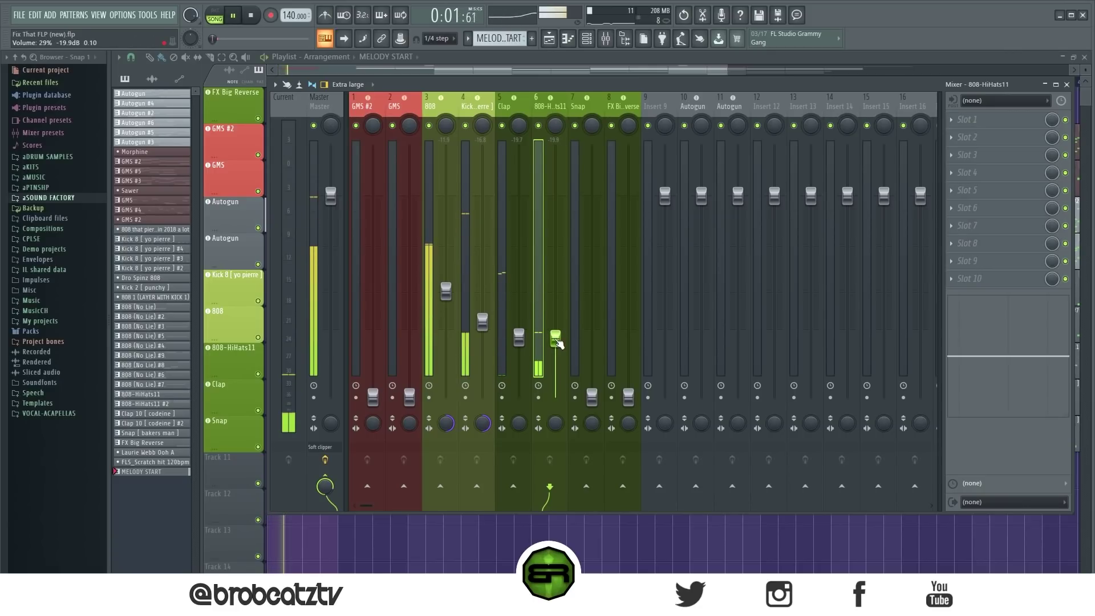
pyautogui.press('space')
# Step: Mix in the Snap track at about -24.5 dB while playing the beat
pyautogui.click(591, 395)
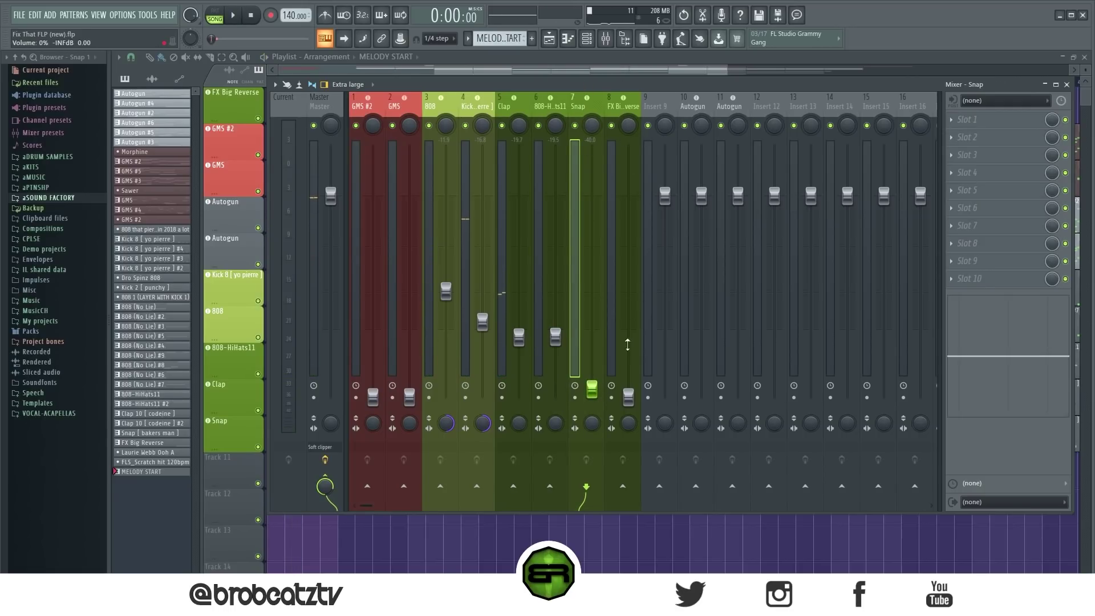
pyautogui.moveTo(592, 352); pyautogui.dragTo(592, 356)
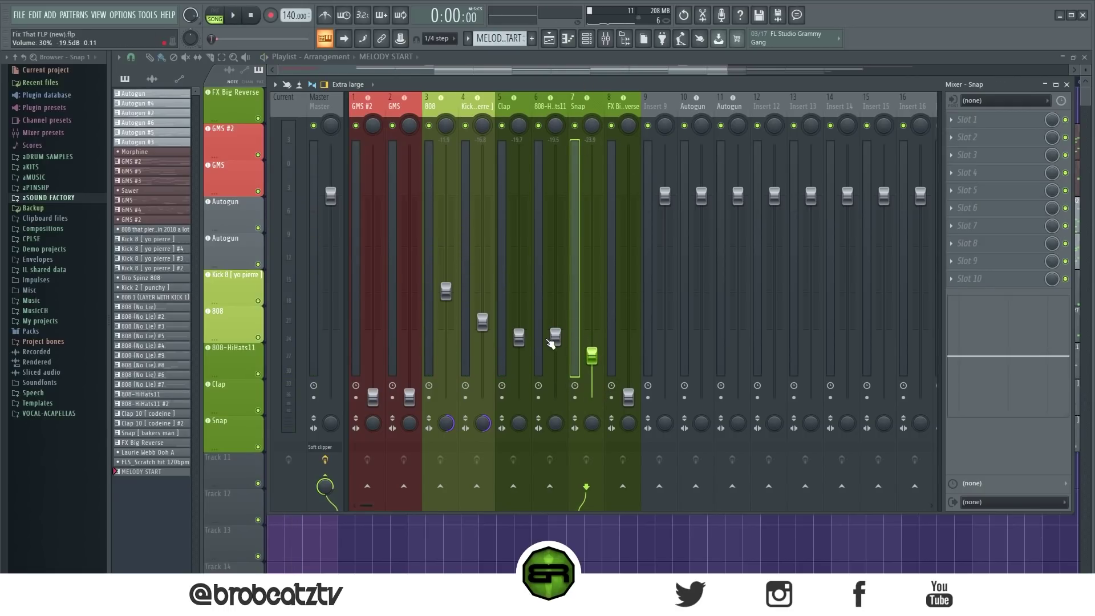
pyautogui.press('space')
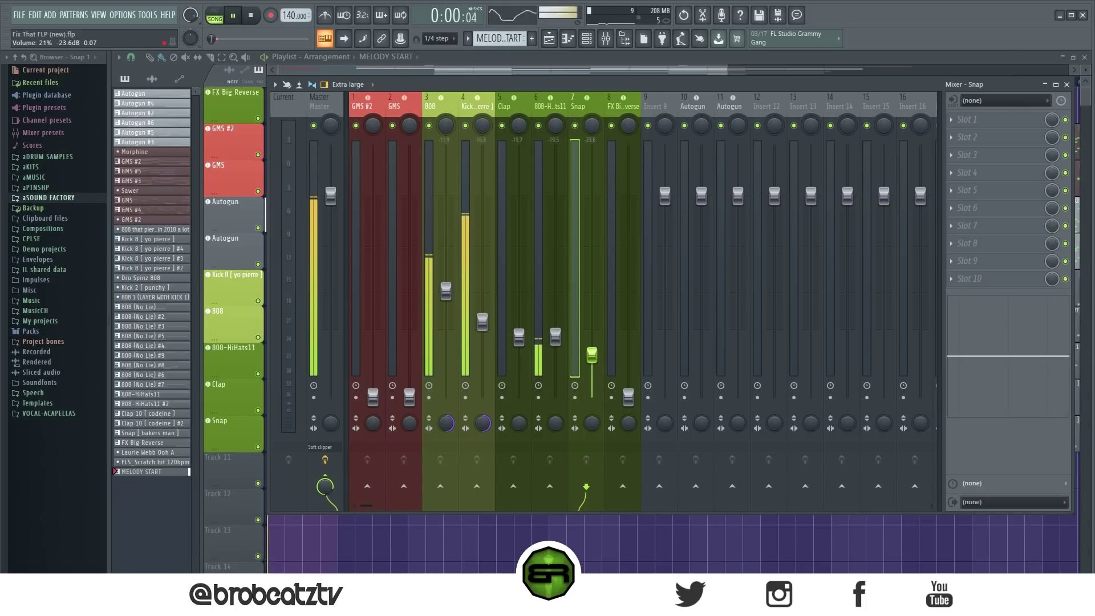
pyautogui.moveTo(597, 354); pyautogui.dragTo(597, 360)
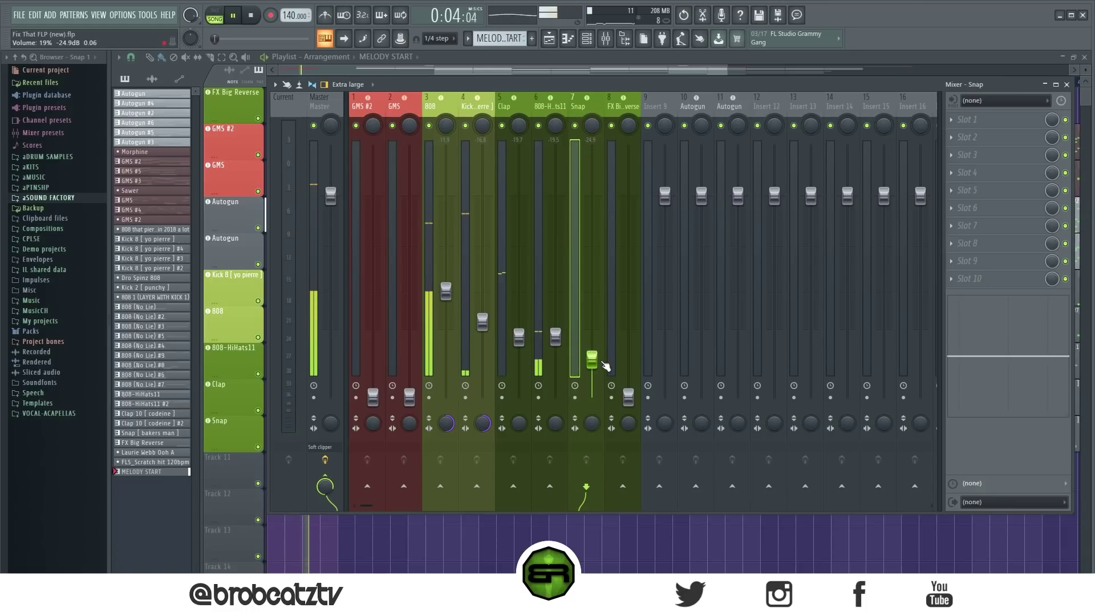
pyautogui.scroll(1, 593, 359)
pyautogui.press('space')
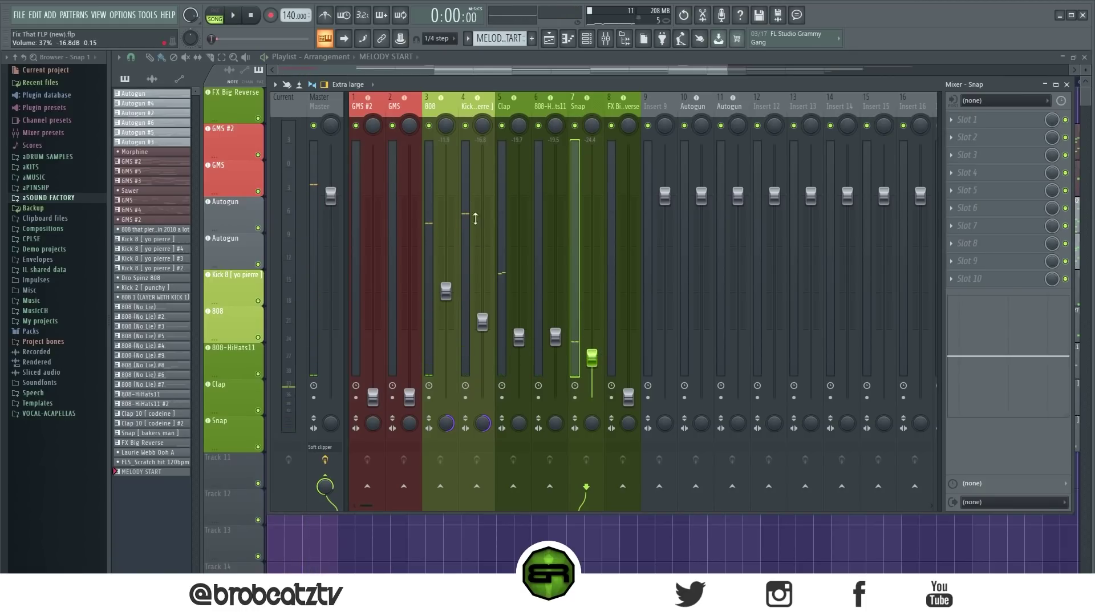
# Step: Raise the GMS #2 track to about -11.5 dB against the drums and cut its lows with the mixer's low-shelf EQ
pyautogui.click(360, 102)
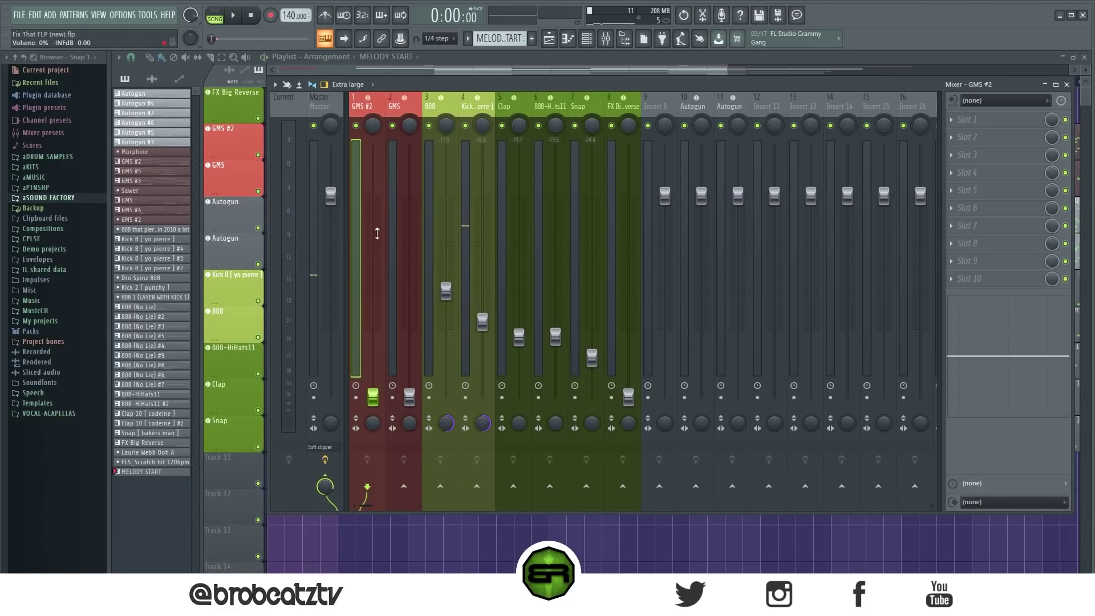
pyautogui.click(438, 106)
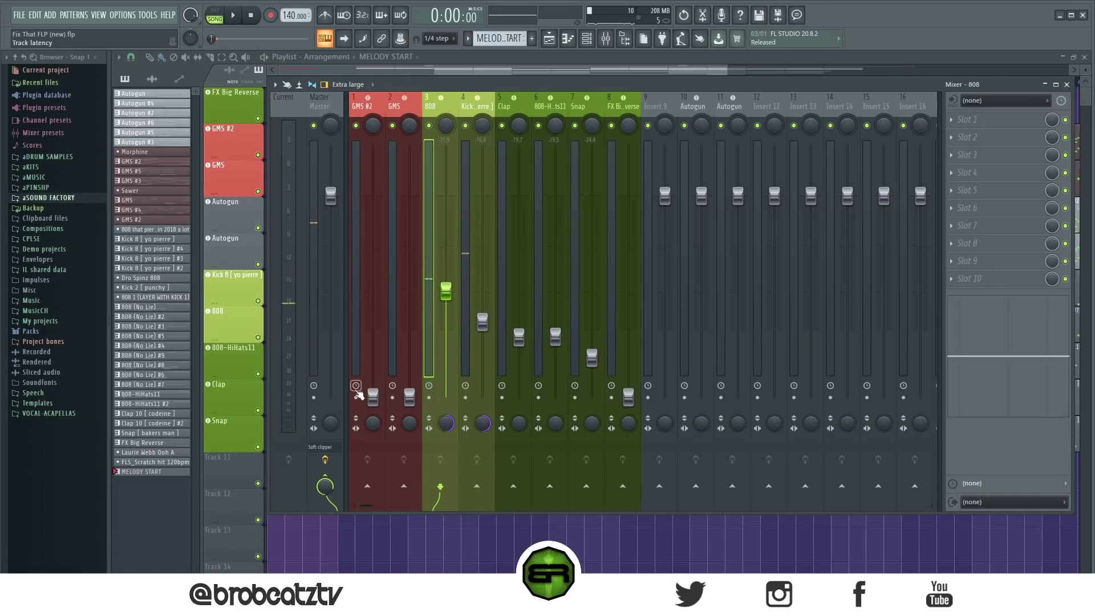
pyautogui.click(350, 102)
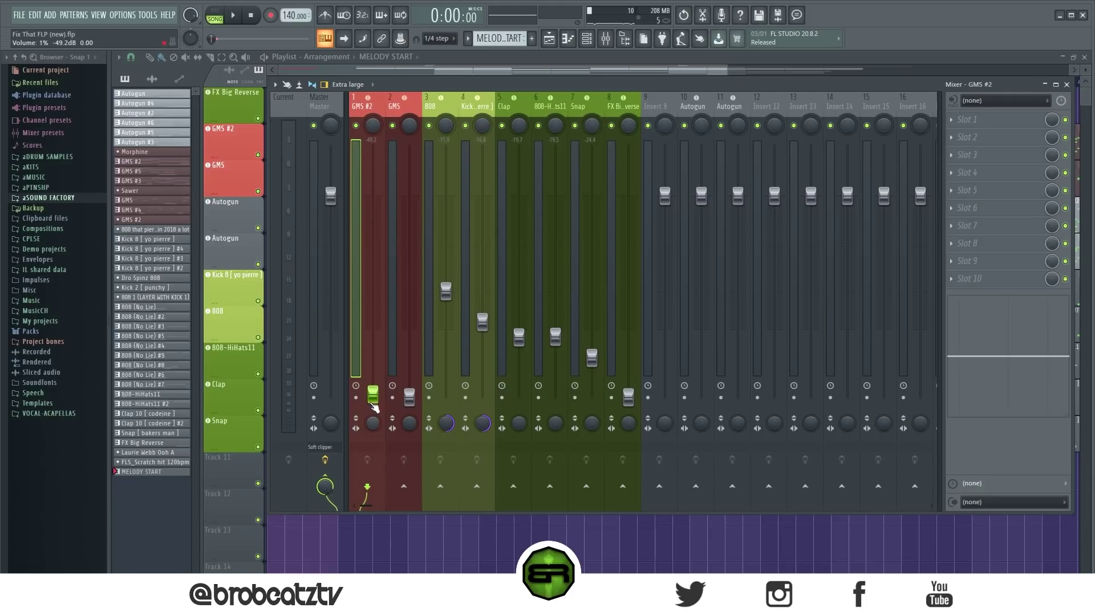
pyautogui.moveTo(377, 400); pyautogui.dragTo(372, 297)
pyautogui.press('space')
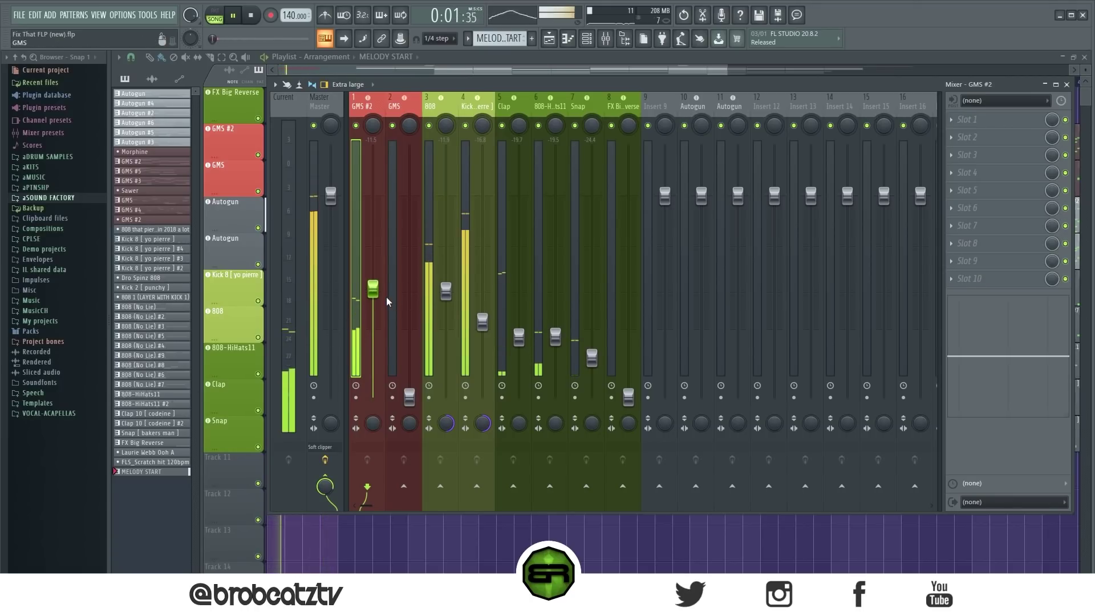
pyautogui.press('space')
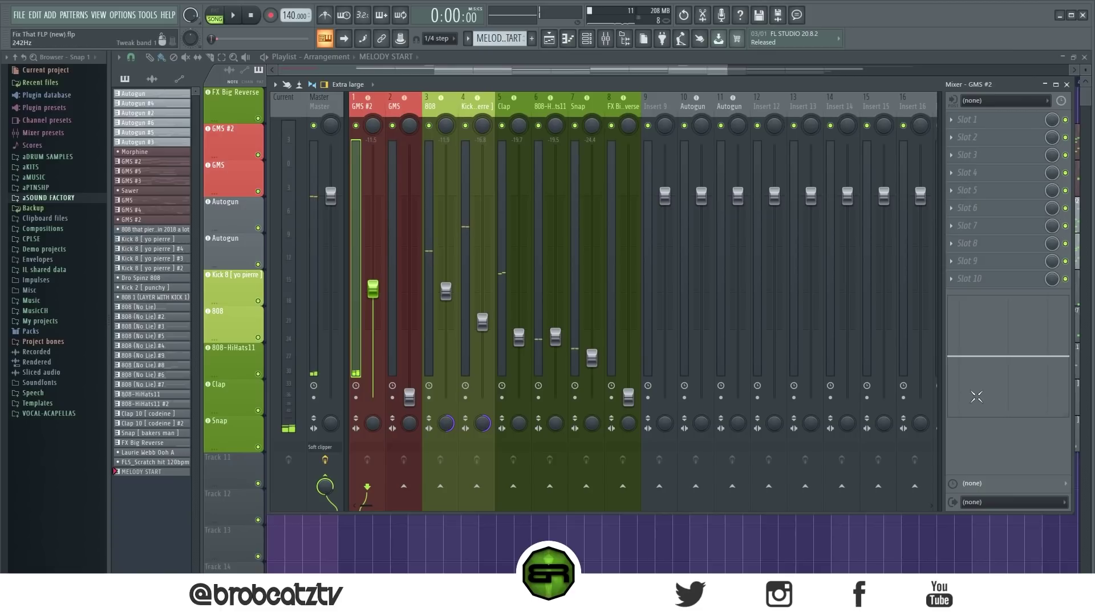
pyautogui.moveTo(949, 363); pyautogui.dragTo(957, 374)
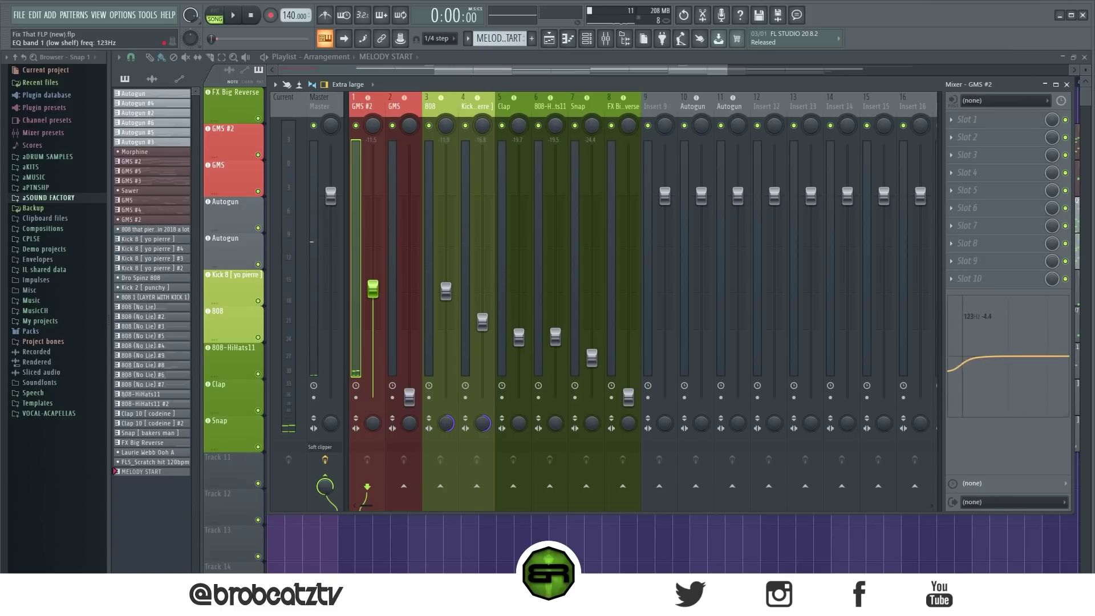
# Step: Bring the GMS track up to -20.1 dB by ear and pan GMS #2 slightly off centre
pyautogui.moveTo(414, 395); pyautogui.dragTo(410, 335)
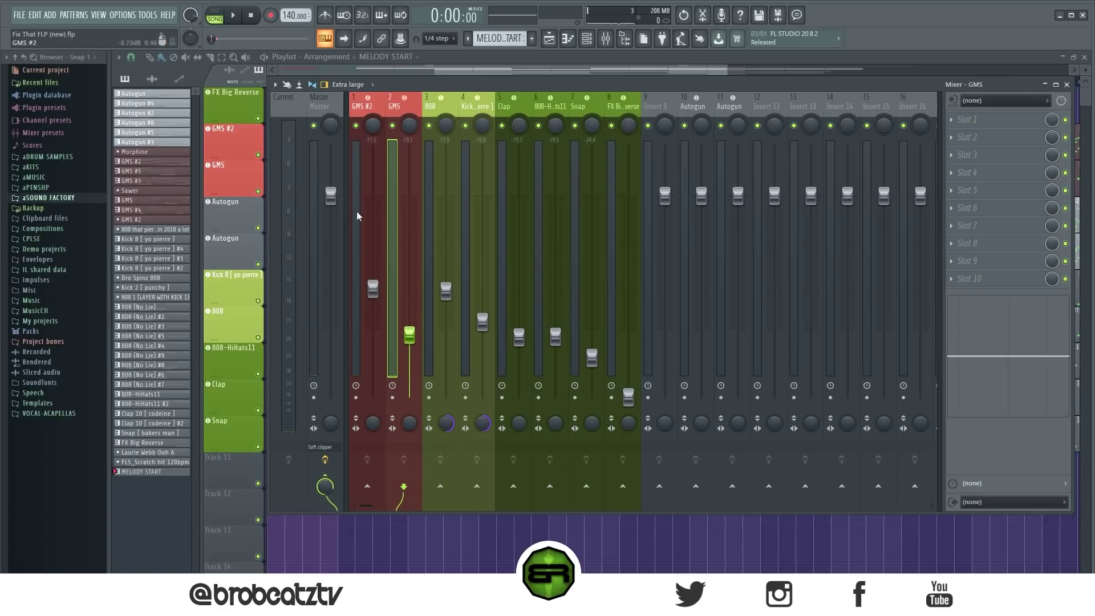
pyautogui.click(370, 112)
pyautogui.moveTo(409, 335); pyautogui.dragTo(409, 336)
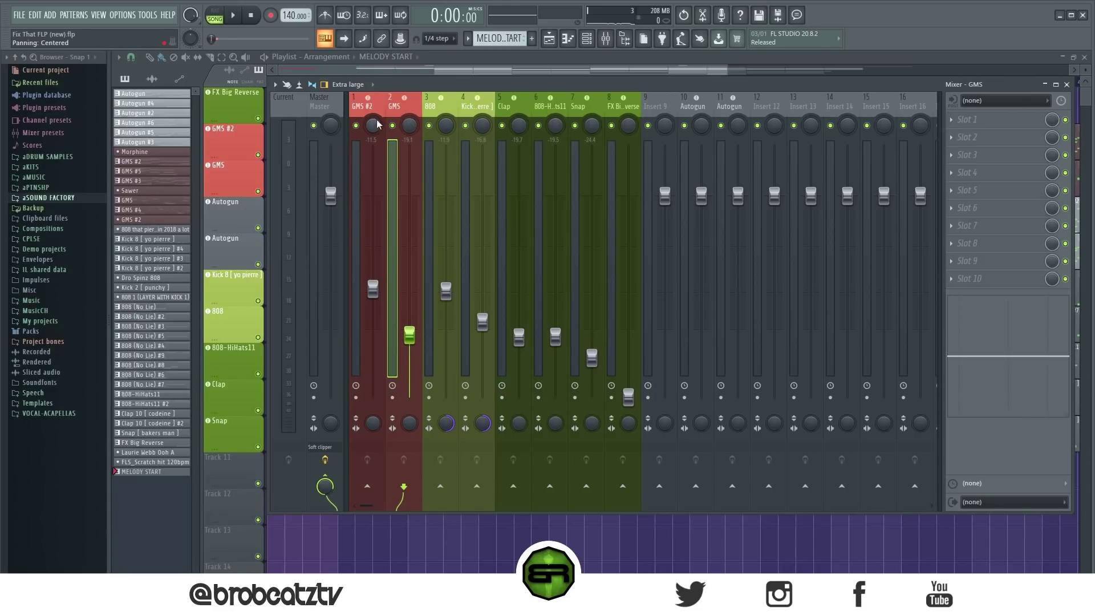
pyautogui.moveTo(377, 124); pyautogui.dragTo(403, 121)
pyautogui.press('space')
pyautogui.moveTo(410, 337); pyautogui.dragTo(410, 344)
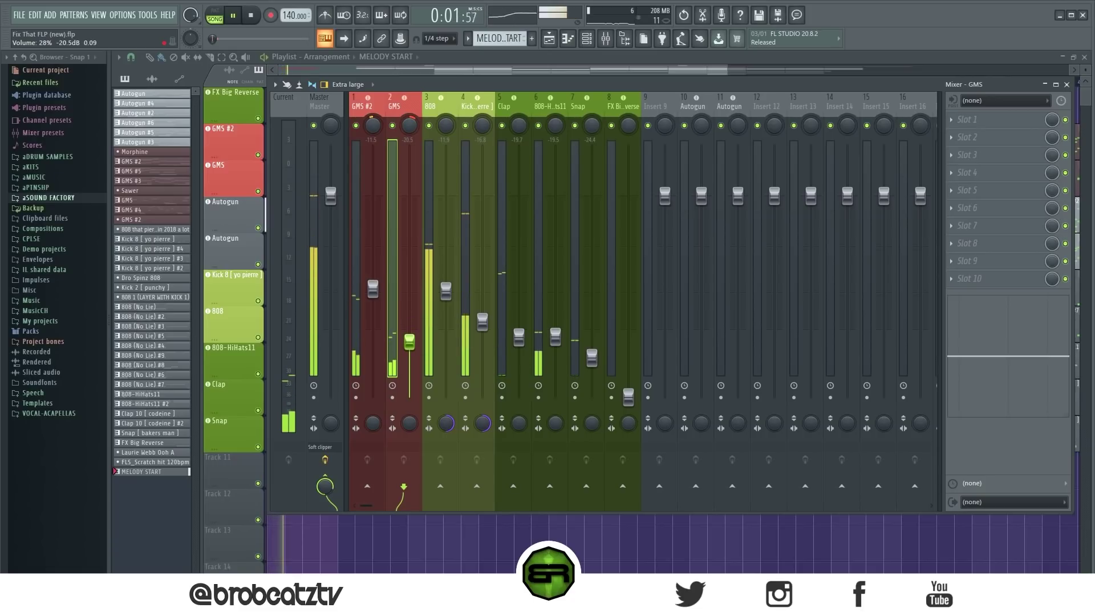
pyautogui.moveTo(410, 343); pyautogui.dragTo(410, 341)
pyautogui.press('space')
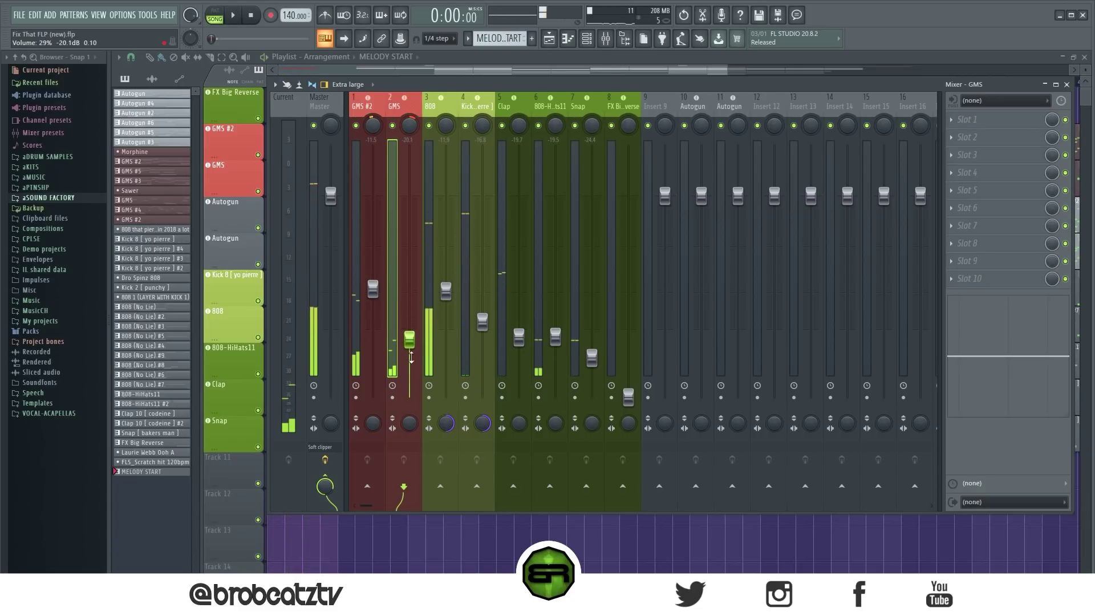
# Step: Raise all eight track faders together until the 808 sits at about -3 dB, and play the beat to check the levels
pyautogui.moveTo(625, 118); pyautogui.dragTo(358, 98)
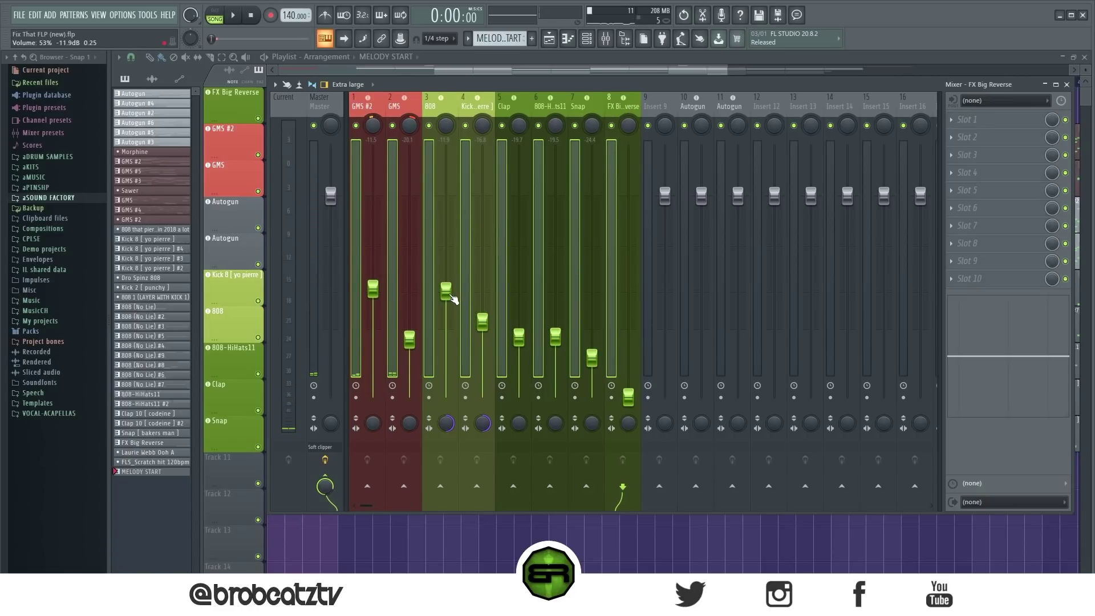
pyautogui.moveTo(450, 299); pyautogui.dragTo(449, 228)
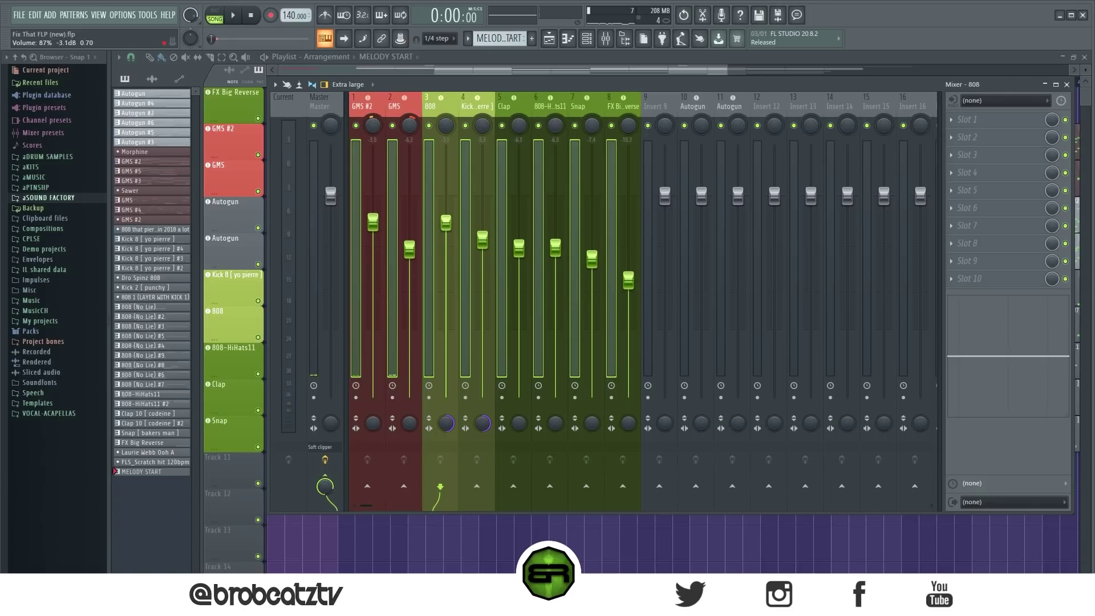
pyautogui.press('space')
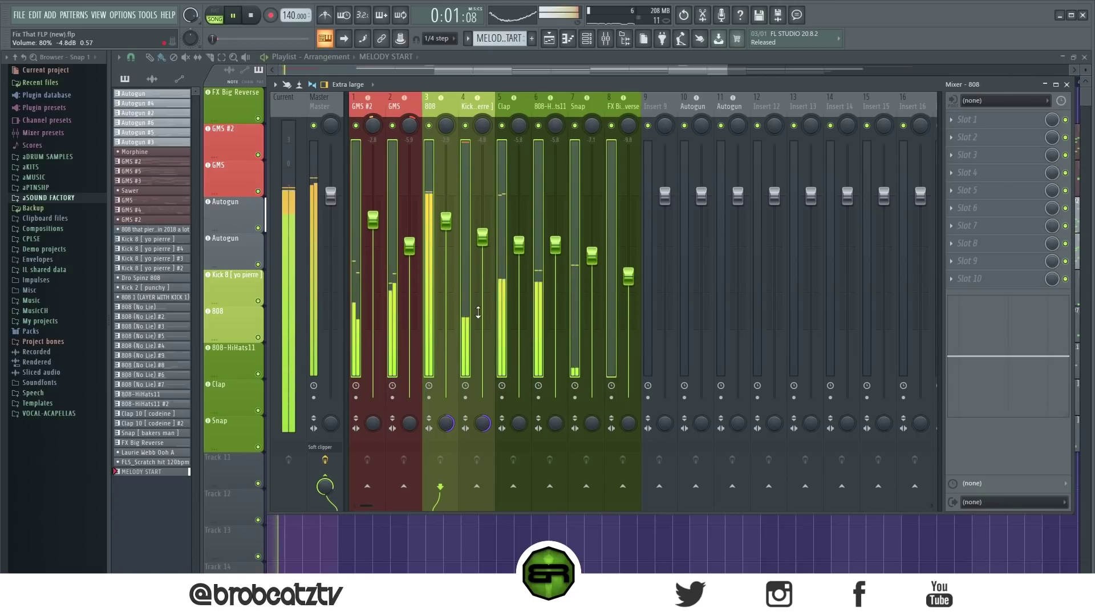
pyautogui.click(288, 188)
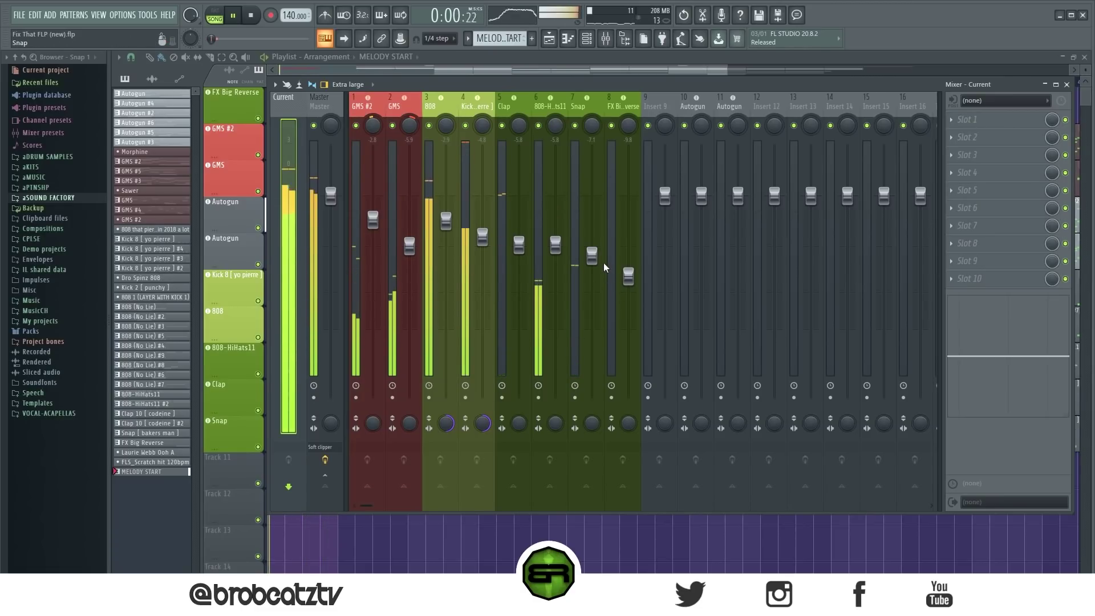
pyautogui.press('space')
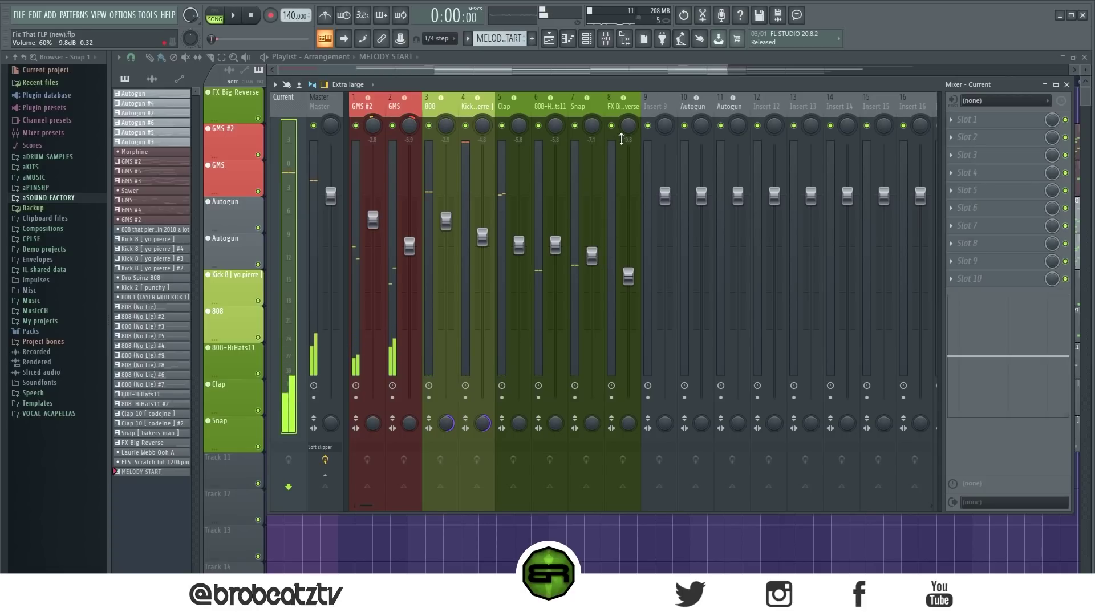
pyautogui.click(373, 111)
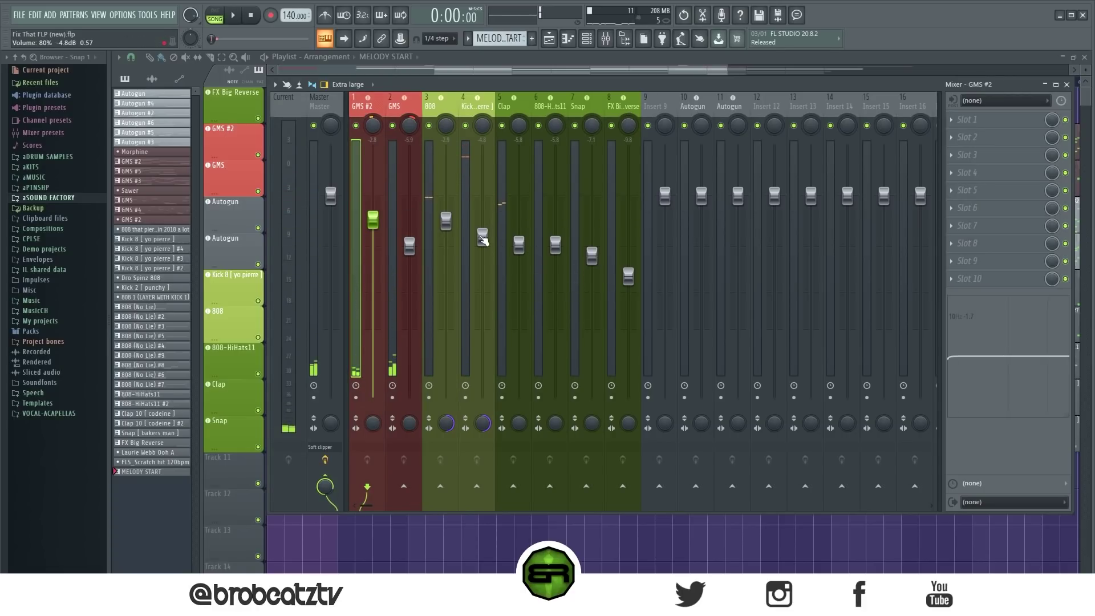
pyautogui.click(436, 104)
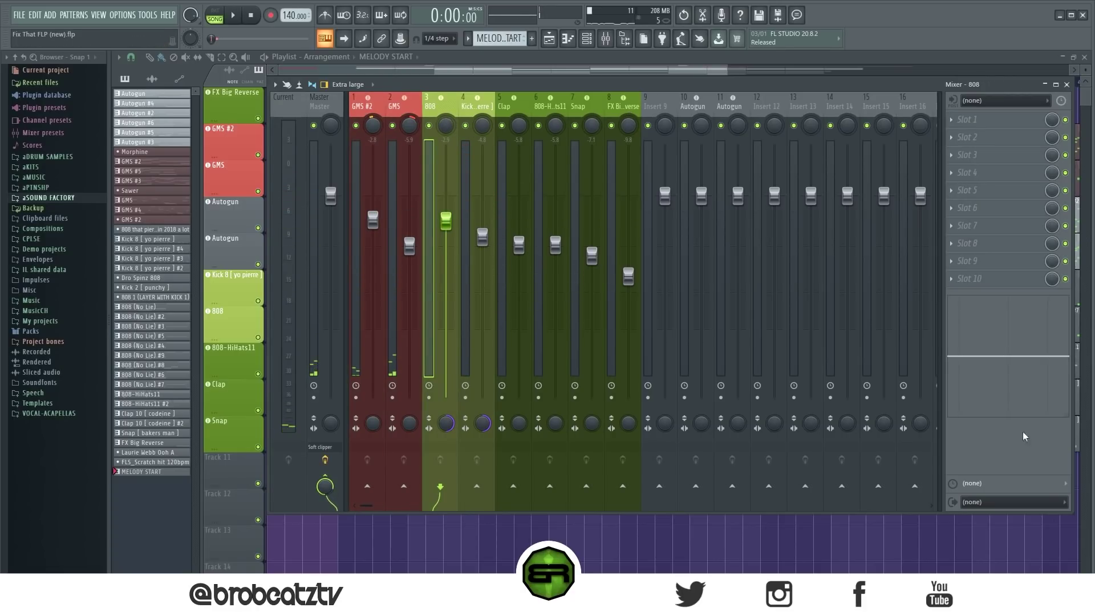
pyautogui.moveTo(951, 365); pyautogui.dragTo(1007, 354)
pyautogui.moveTo(635, 152); pyautogui.dragTo(354, 102)
pyautogui.click(365, 104)
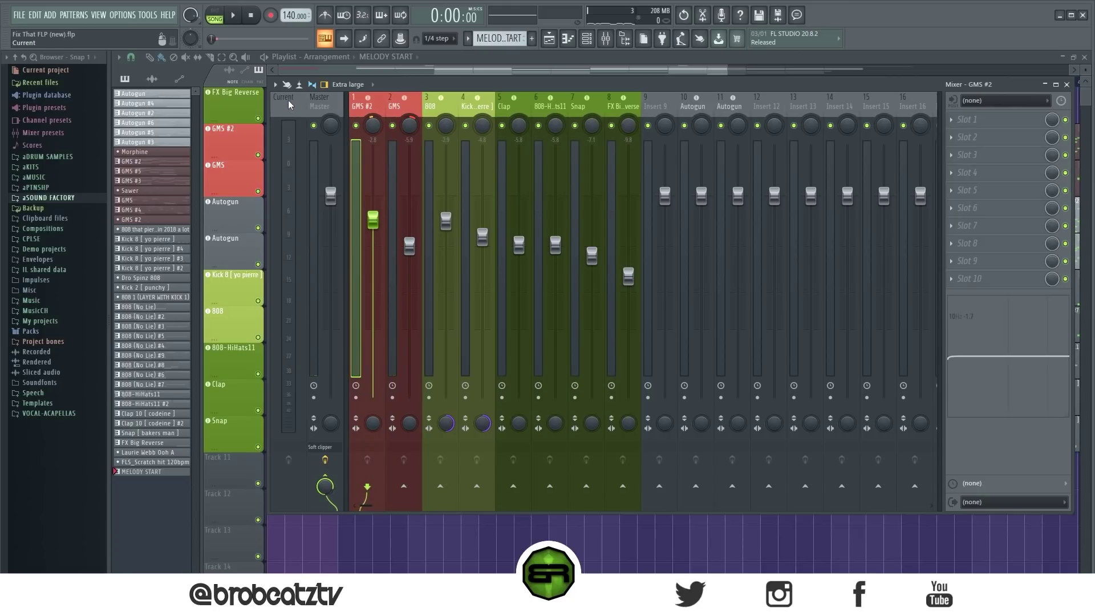